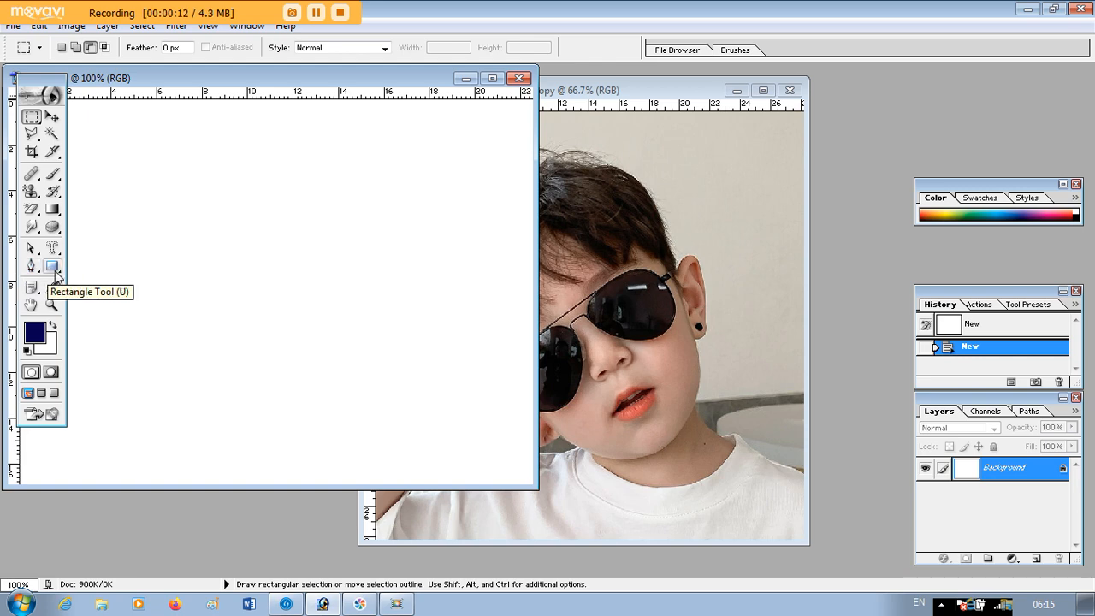
# Step: Draw a small wide rectangle as a shape layer near the upper-left of the blank canvas with the Rectangle Tool
pyautogui.click(53, 268)
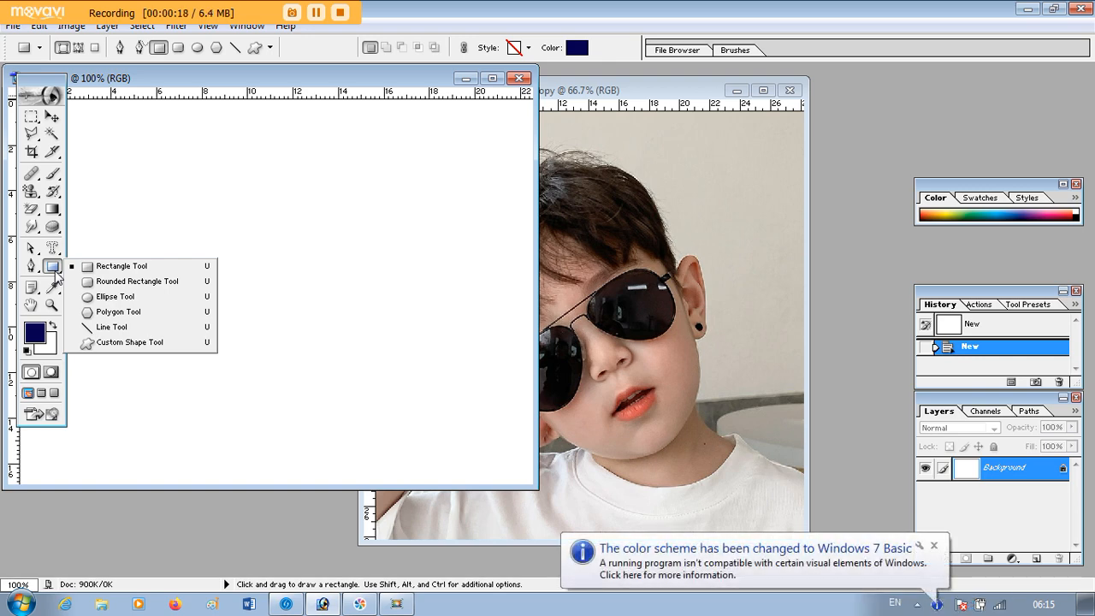
pyautogui.click(110, 267)
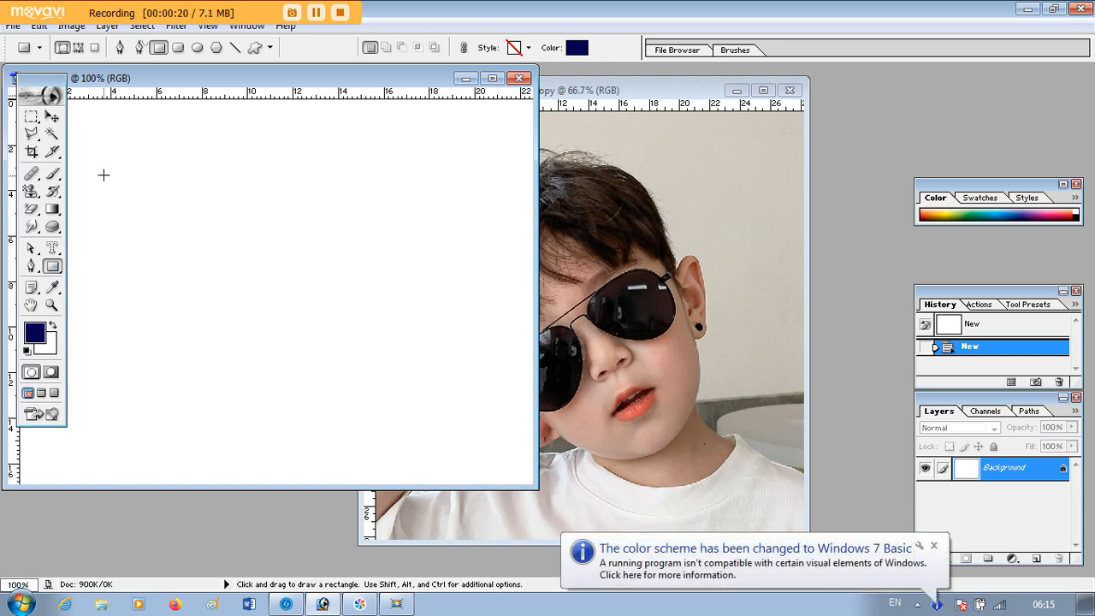
pyautogui.moveTo(96, 165); pyautogui.dragTo(181, 199)
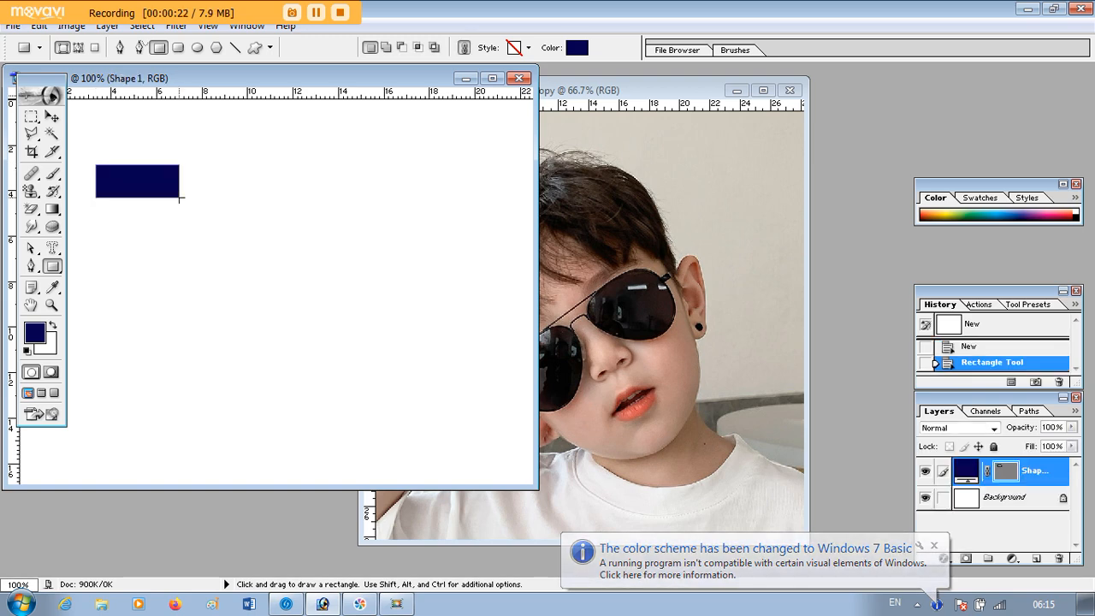
# Step: Change the rectangle's fill color to pure red, FF0000
pyautogui.click(578, 49)
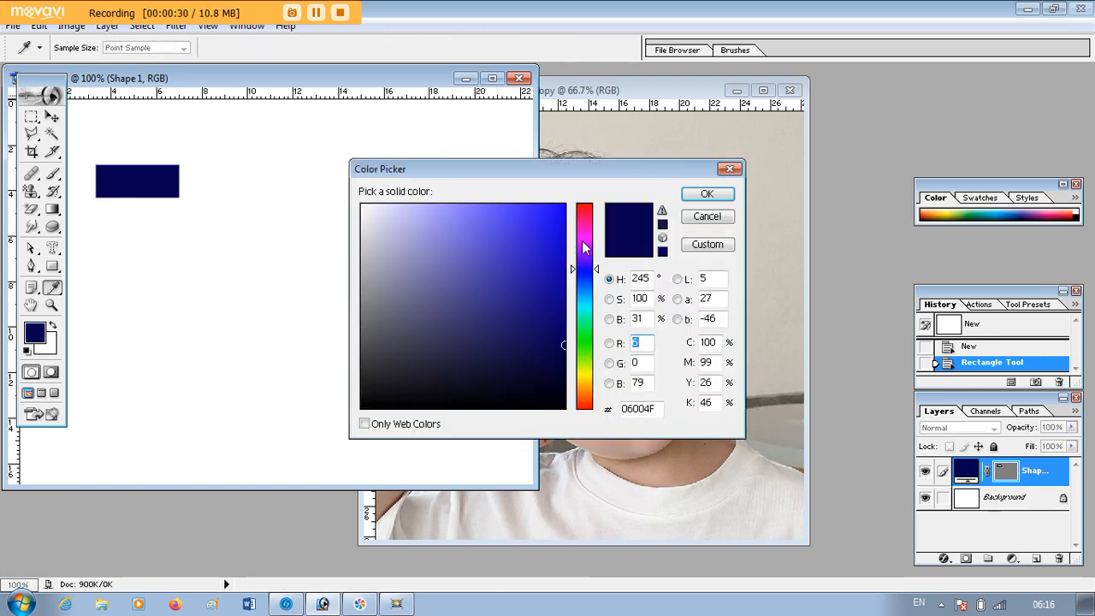
pyautogui.moveTo(587, 249); pyautogui.dragTo(597, 196)
pyautogui.moveTo(545, 254); pyautogui.dragTo(675, 179)
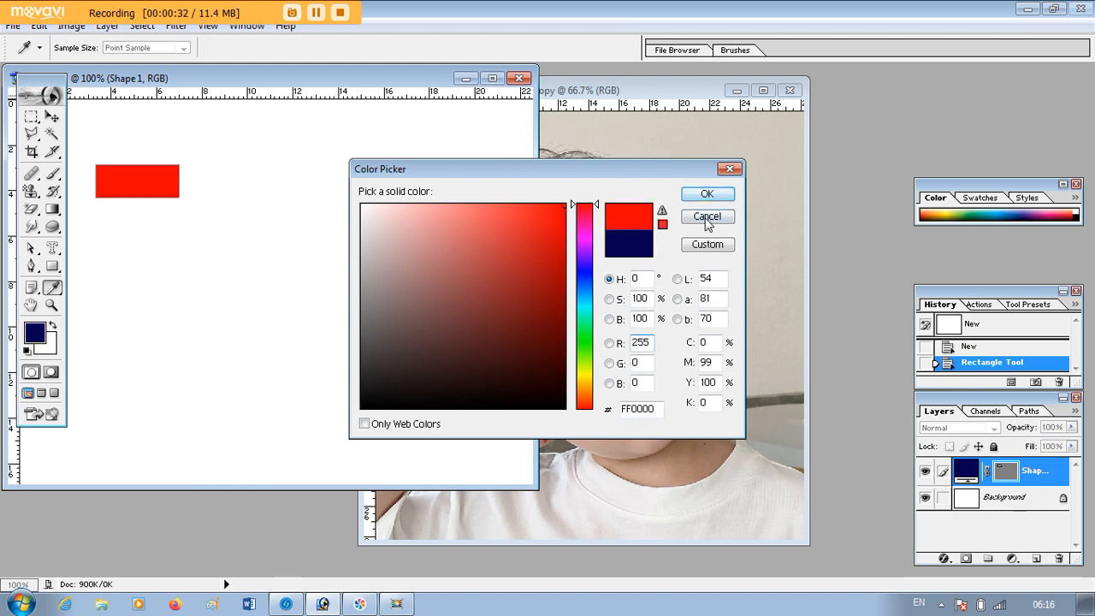
pyautogui.click(704, 195)
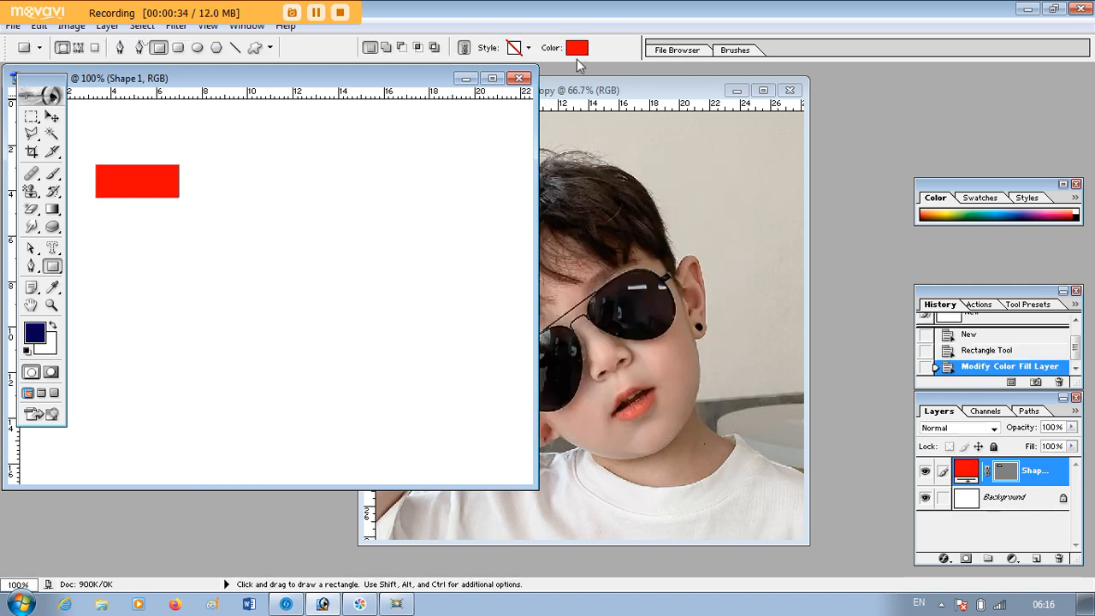
# Step: Try several preset layer styles on the red rectangle and leave it with the flat dark brown color overlay style
pyautogui.click(529, 49)
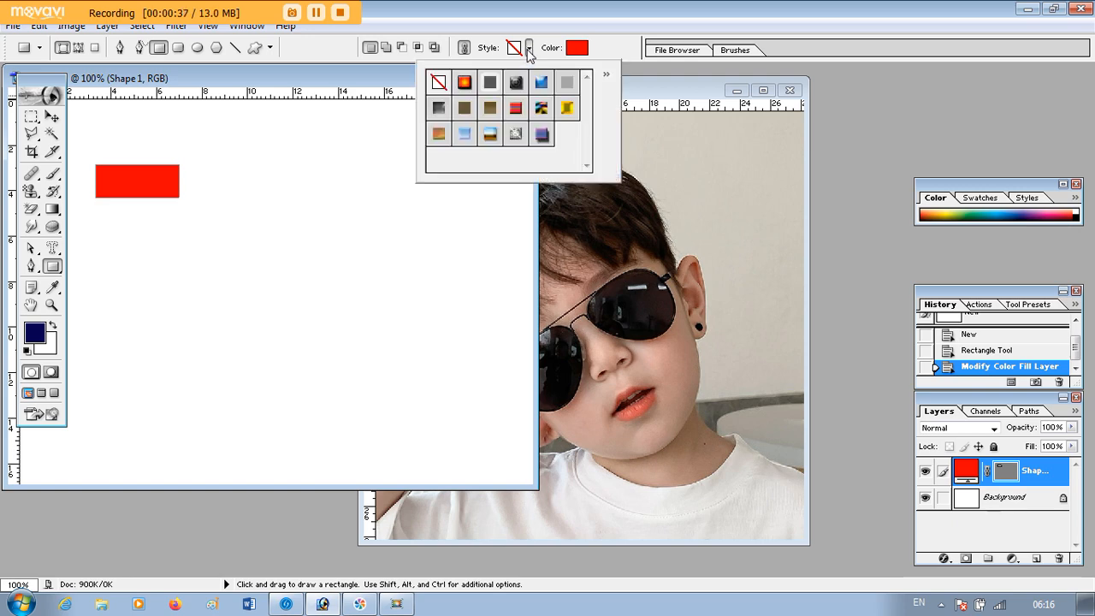
pyautogui.click(565, 109)
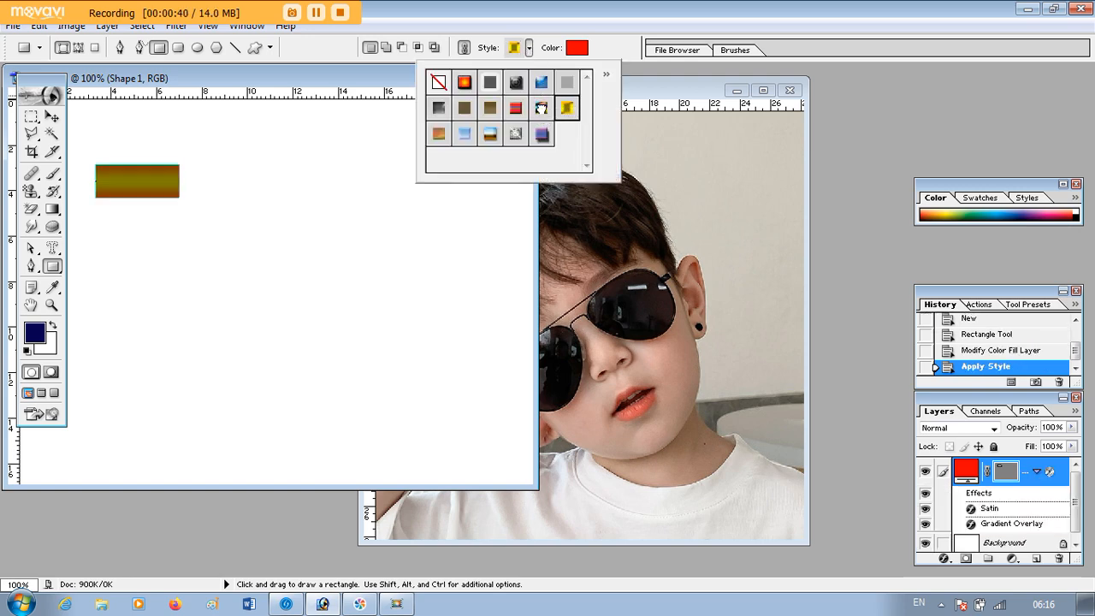
pyautogui.click(541, 109)
pyautogui.click(515, 134)
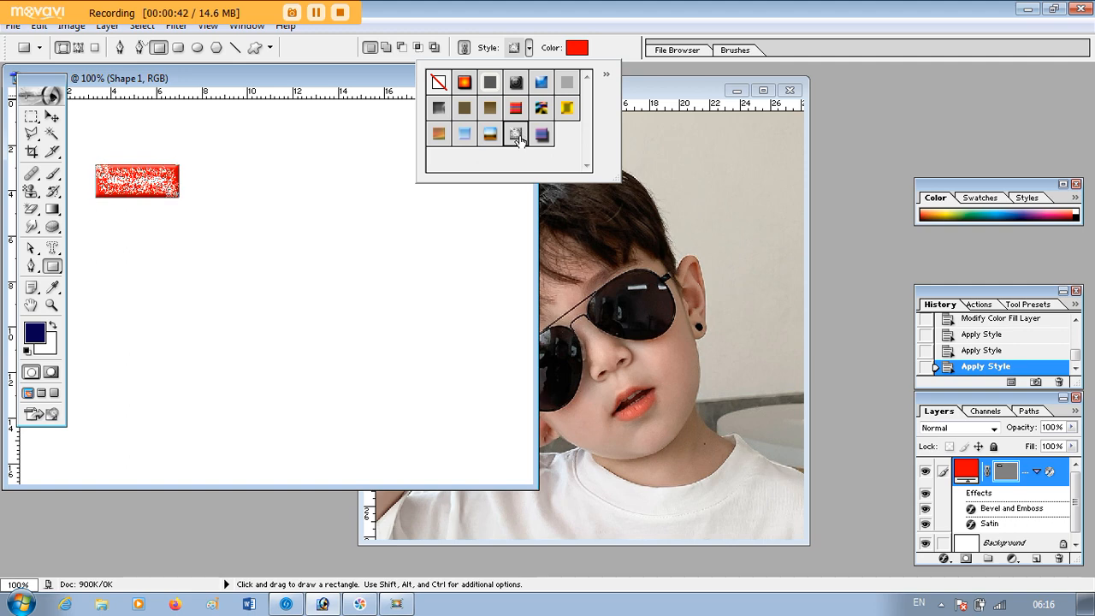
pyautogui.click(490, 137)
pyautogui.click(464, 135)
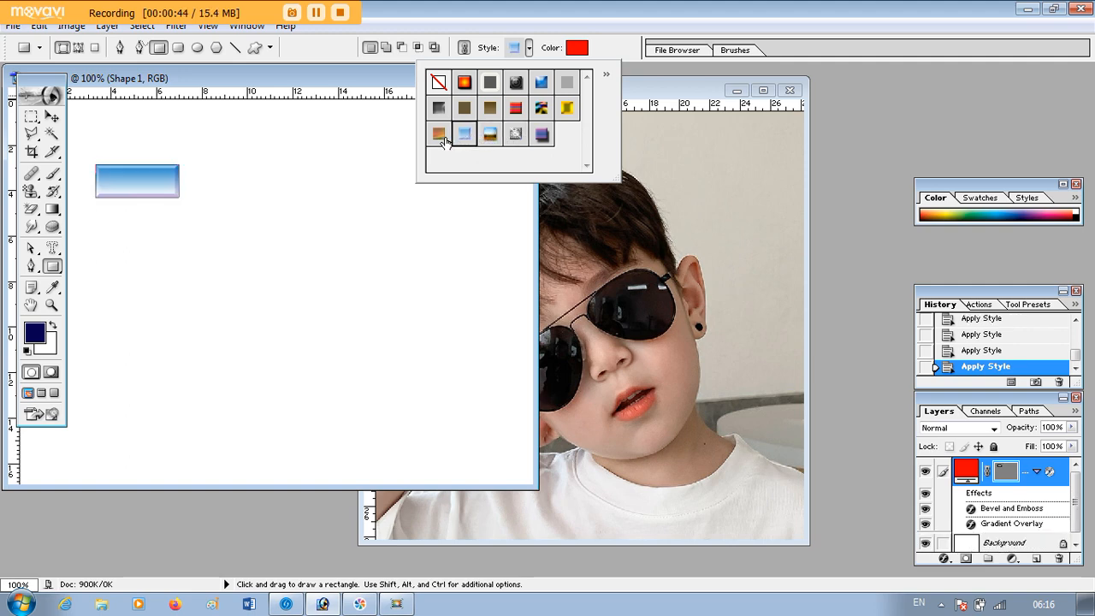
pyautogui.click(441, 137)
pyautogui.click(438, 111)
pyautogui.click(463, 110)
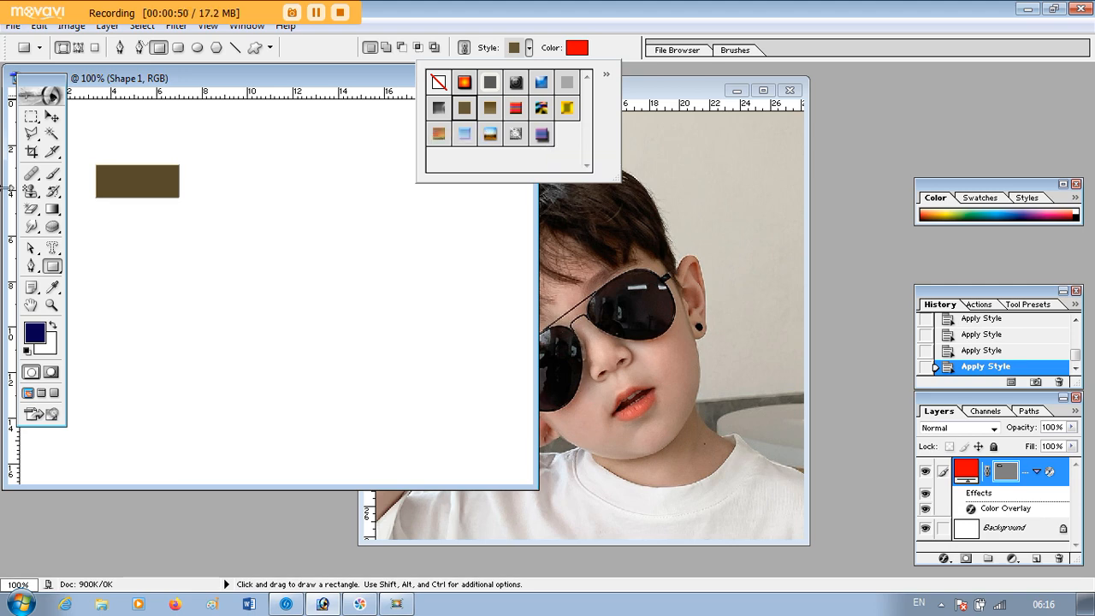
# Step: Draw a second, larger rectangle in the same brown style beside the first one
pyautogui.click(53, 268)
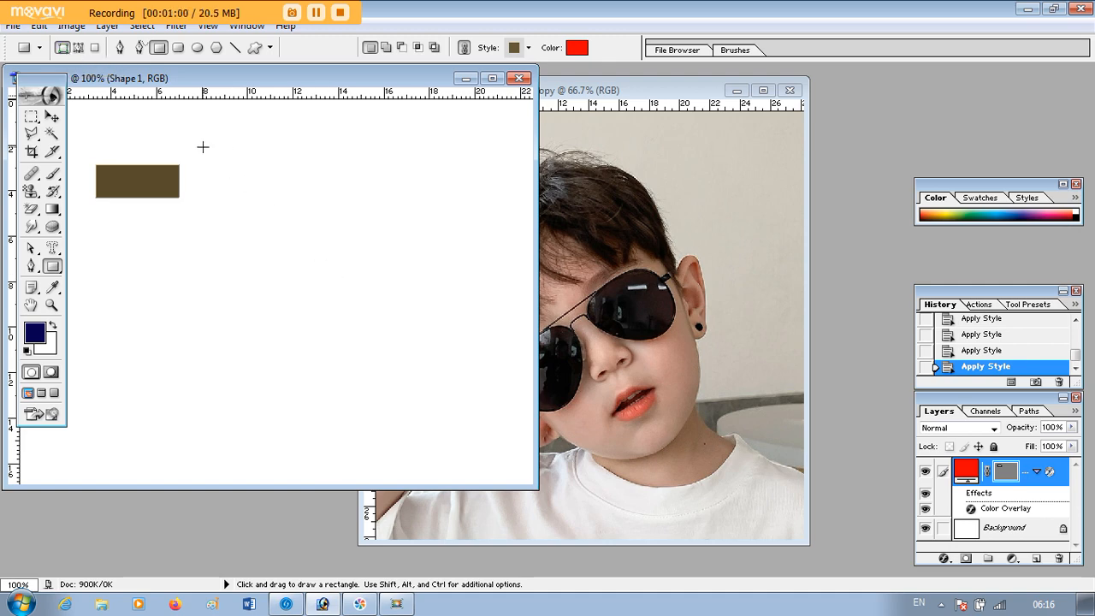
pyautogui.moveTo(204, 147); pyautogui.dragTo(317, 193)
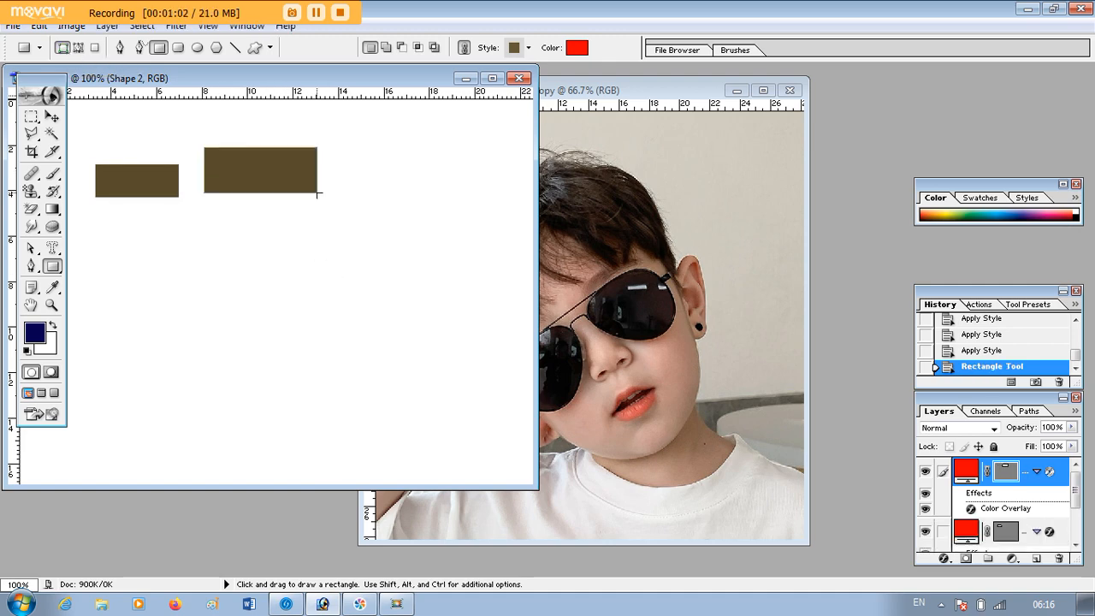
# Step: Draw a rectangular path beside the two brown rectangles in Paths mode and convert it to a selection
pyautogui.click(78, 48)
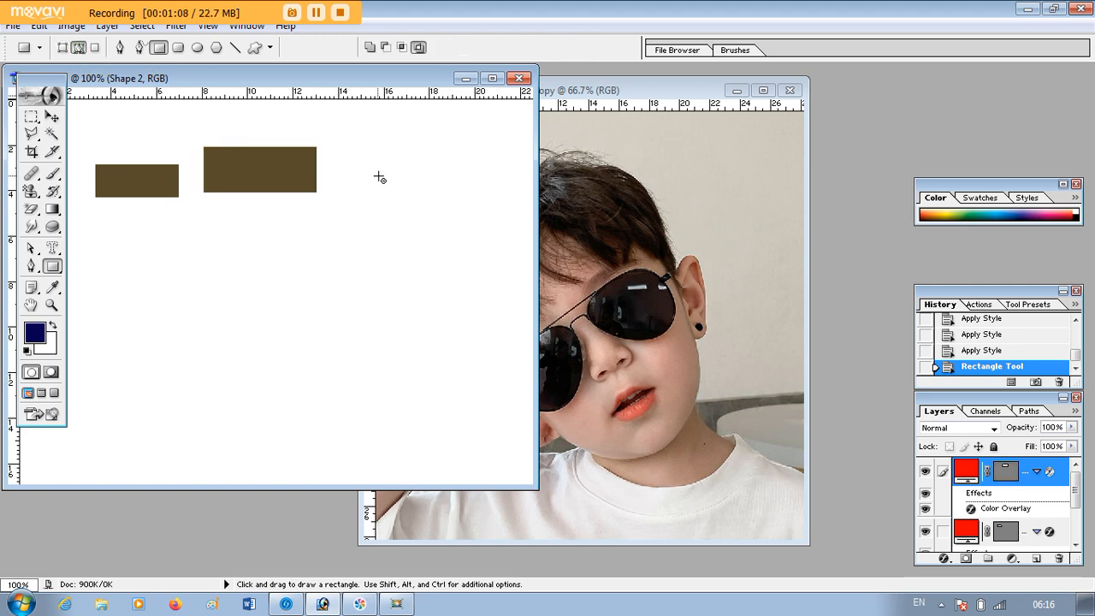
pyautogui.moveTo(354, 154); pyautogui.dragTo(440, 206)
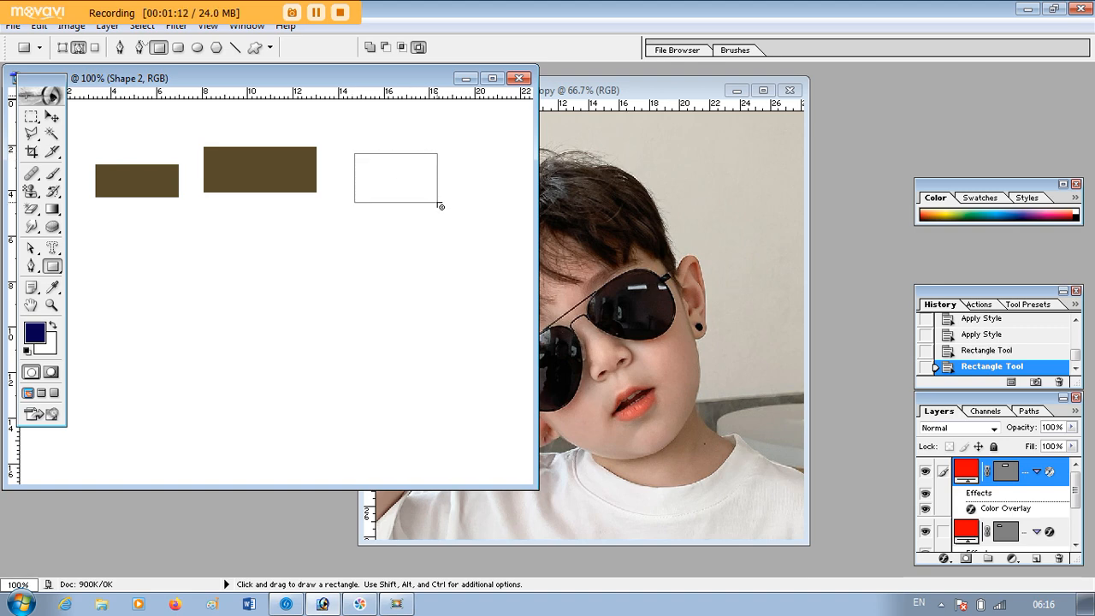
pyautogui.press('ctrl')
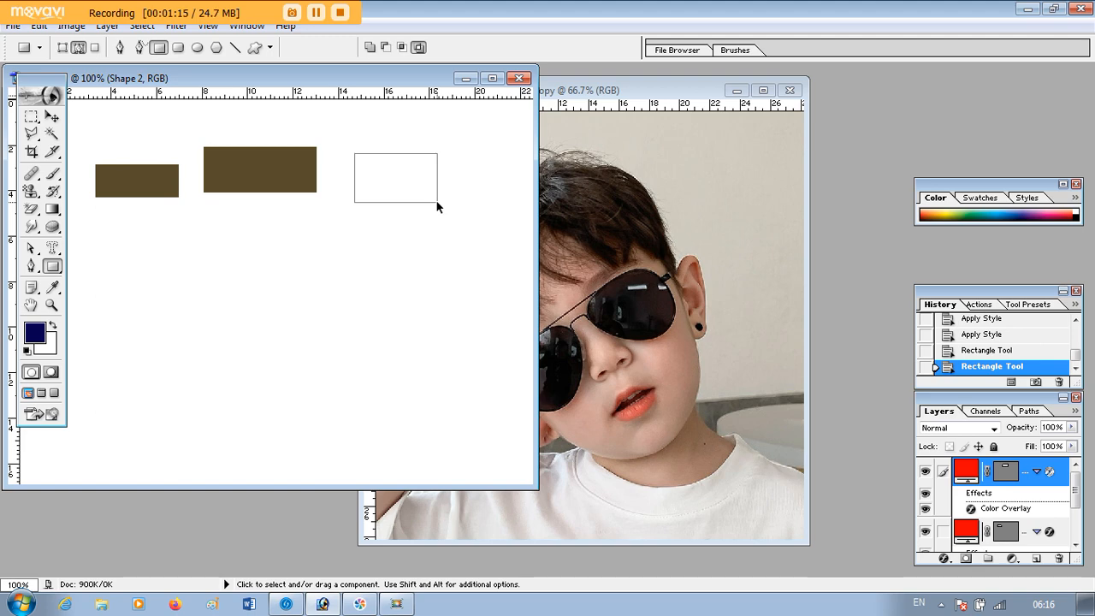
pyautogui.hotkey('ctrl', 'Return')
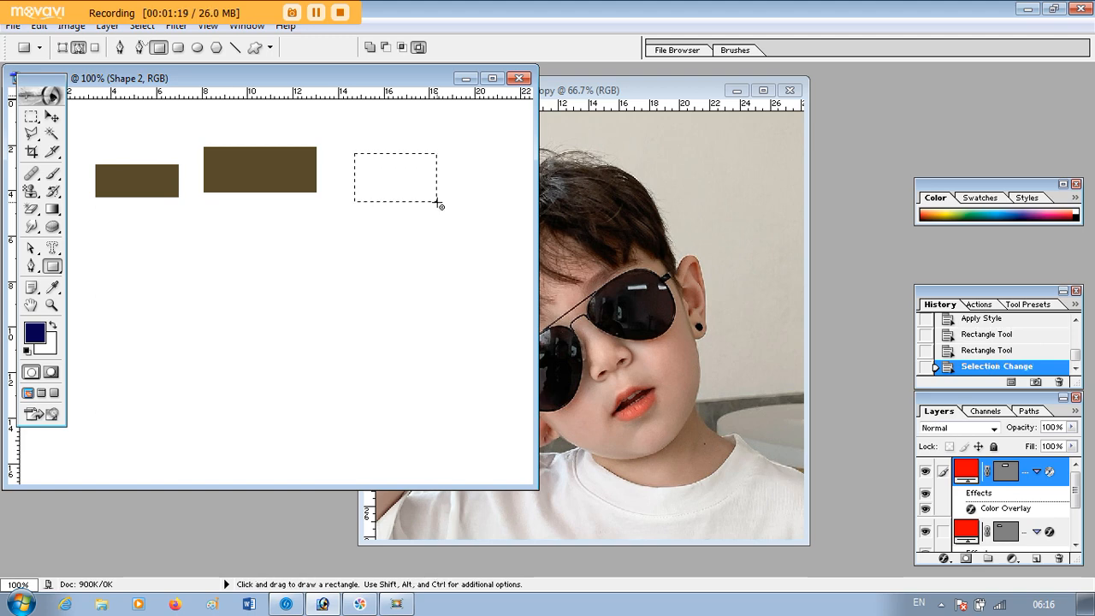
pyautogui.press('ctrl')
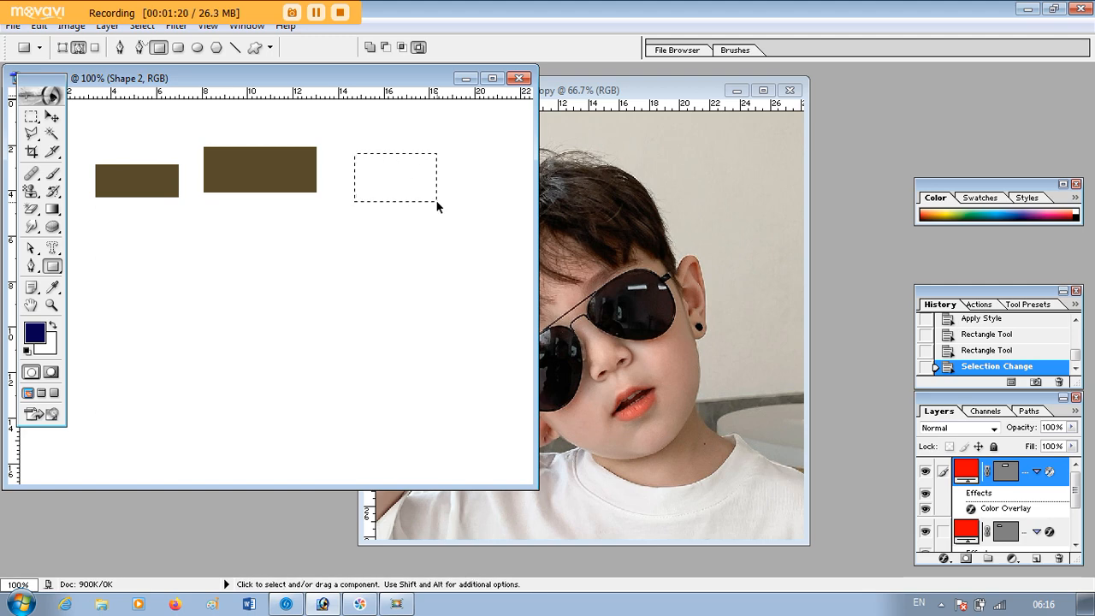
pyautogui.hotkey('ctrl', 'z')
pyautogui.hotkey('ctrl', 'z')
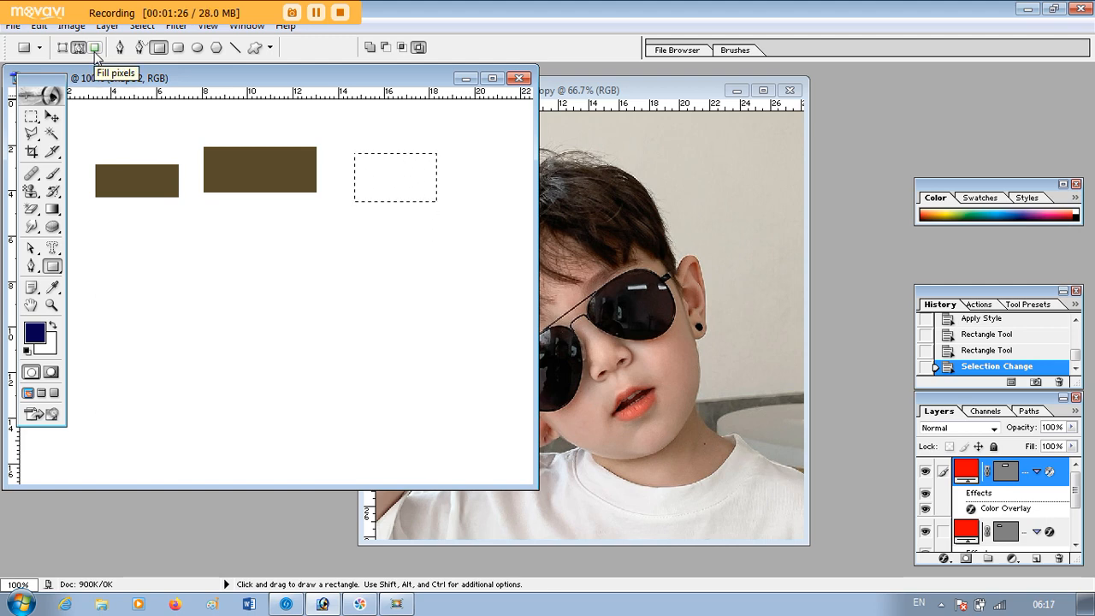
# Step: Return to Shape layers mode and draw a rounded rectangle with a 10 px corner radius below the first rectangle
pyautogui.click(62, 48)
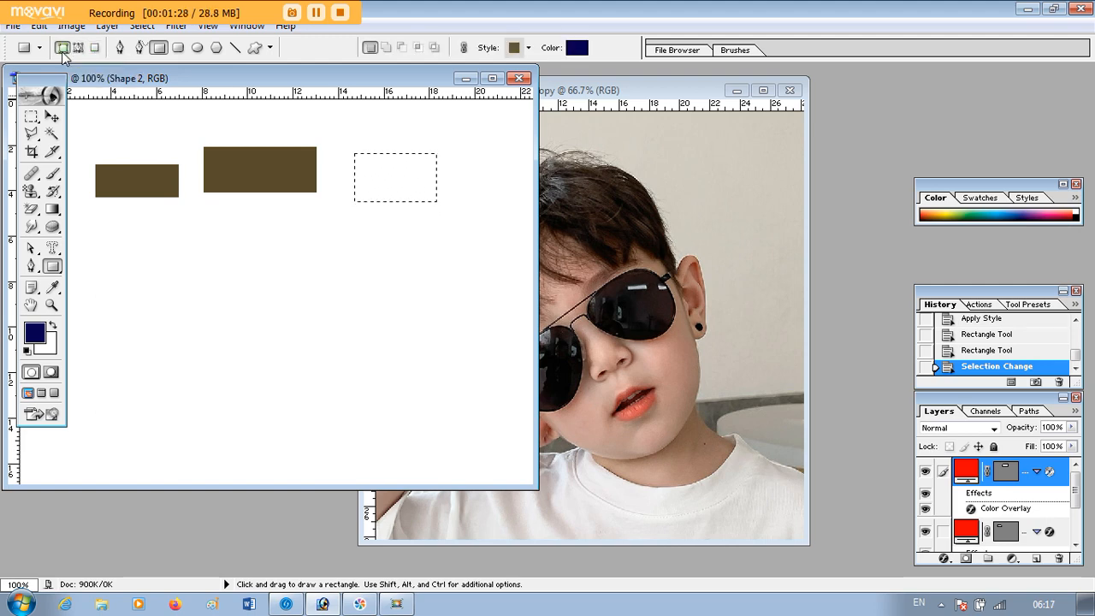
pyautogui.click(78, 48)
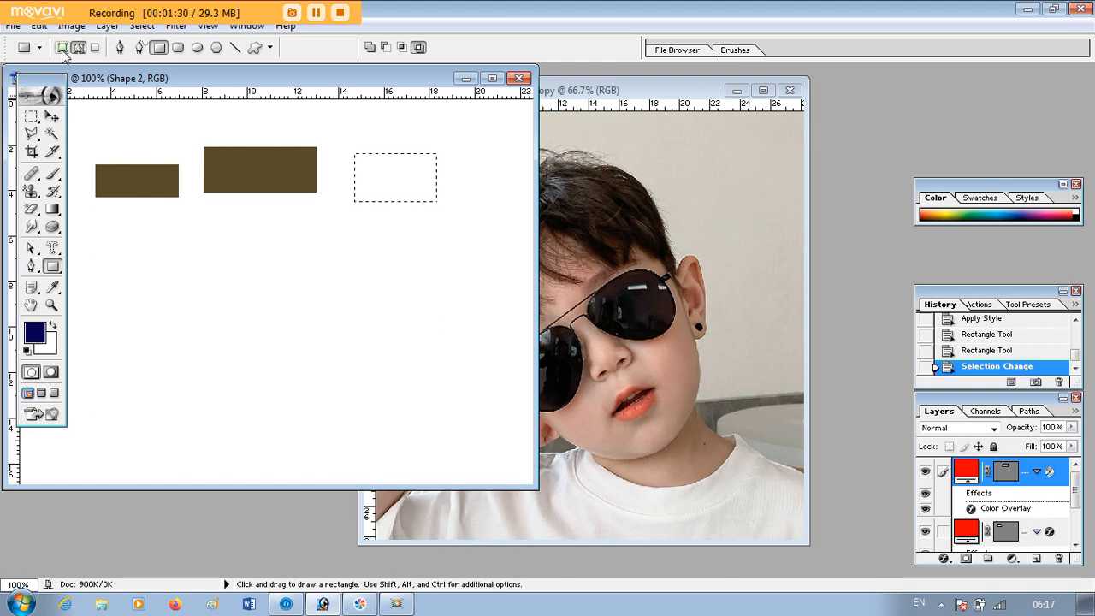
pyautogui.click(62, 49)
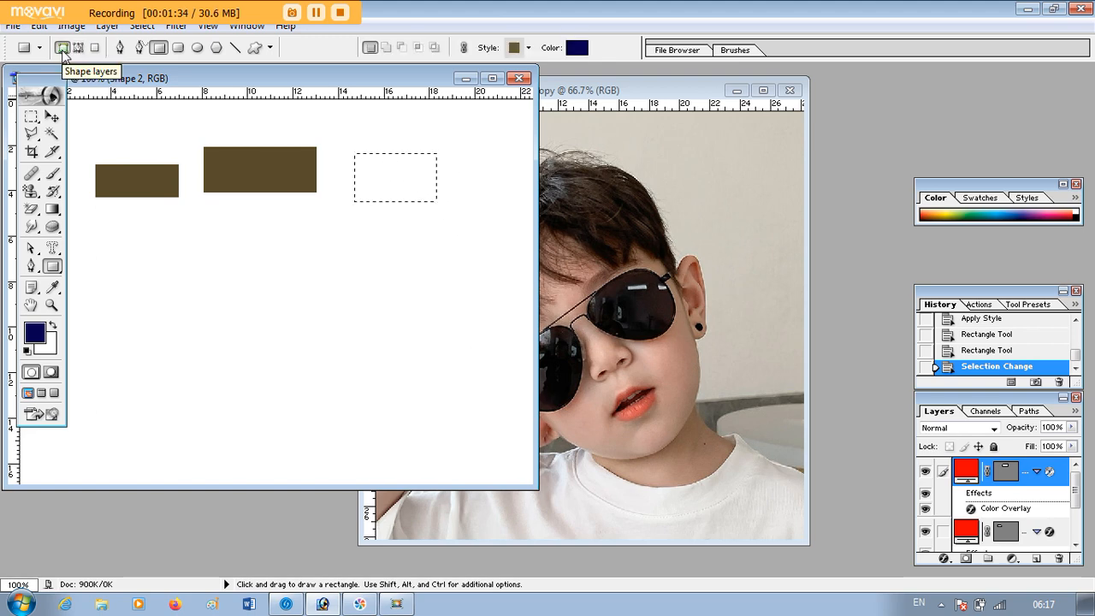
pyautogui.click(56, 270)
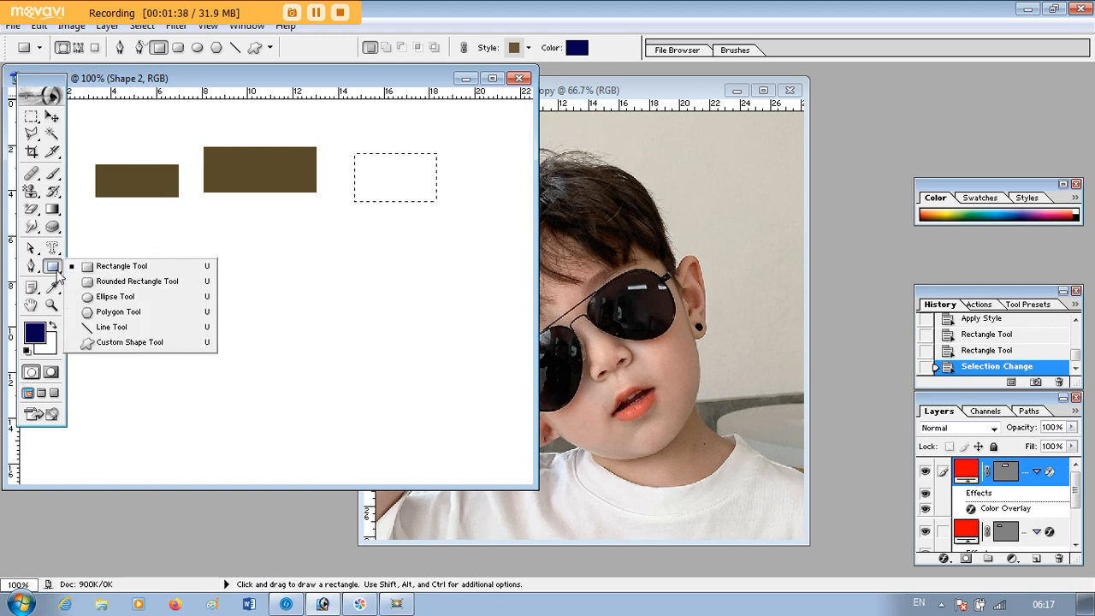
pyautogui.click(99, 282)
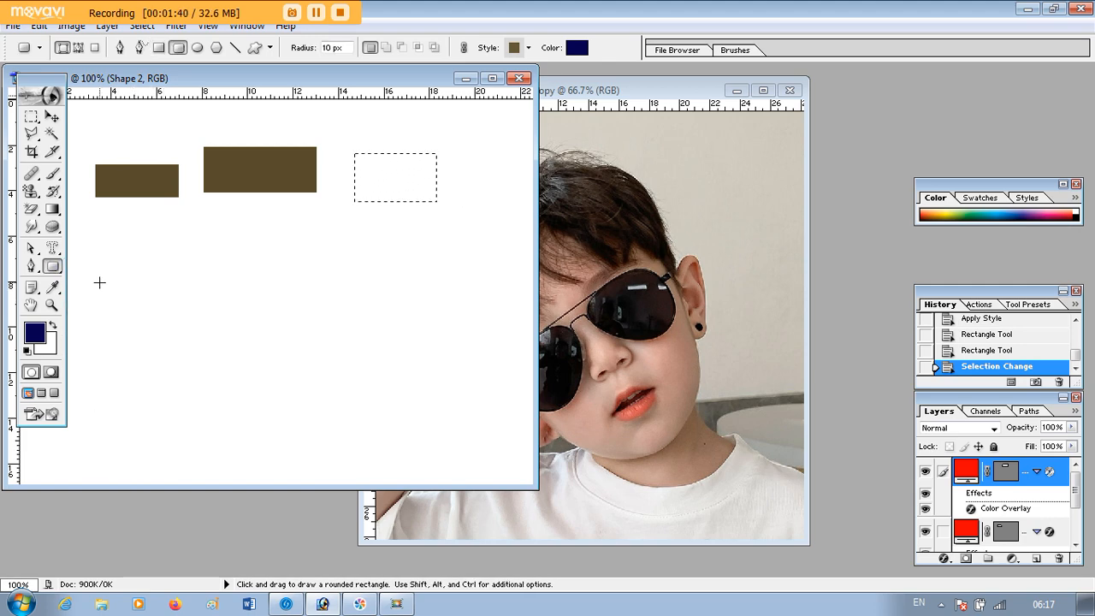
pyautogui.moveTo(99, 252); pyautogui.dragTo(217, 305)
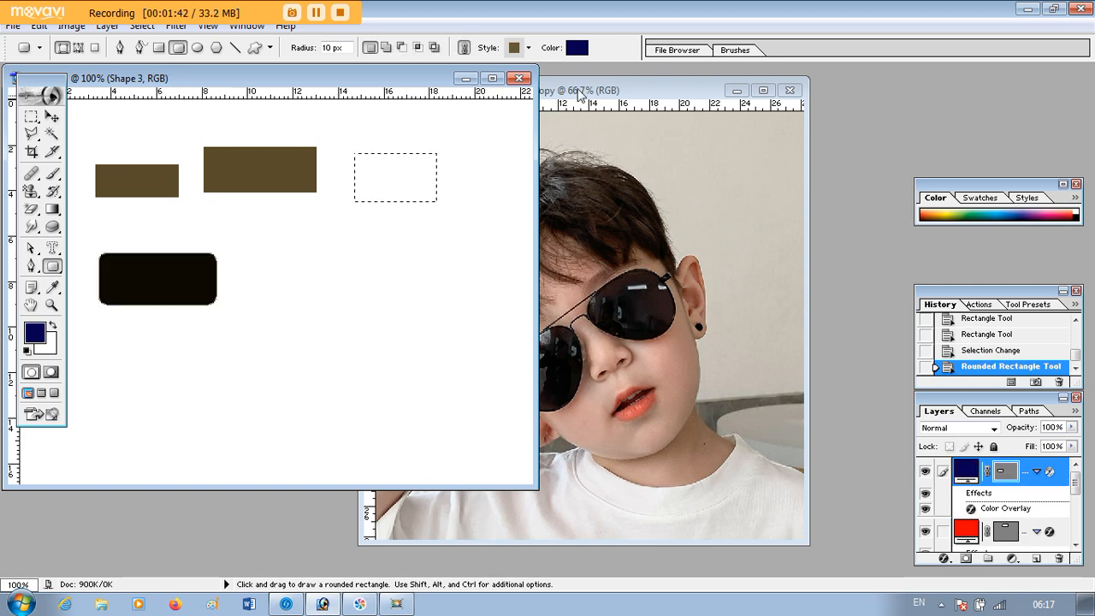
# Step: Change the rounded rectangle's fill color to bright red
pyautogui.click(577, 48)
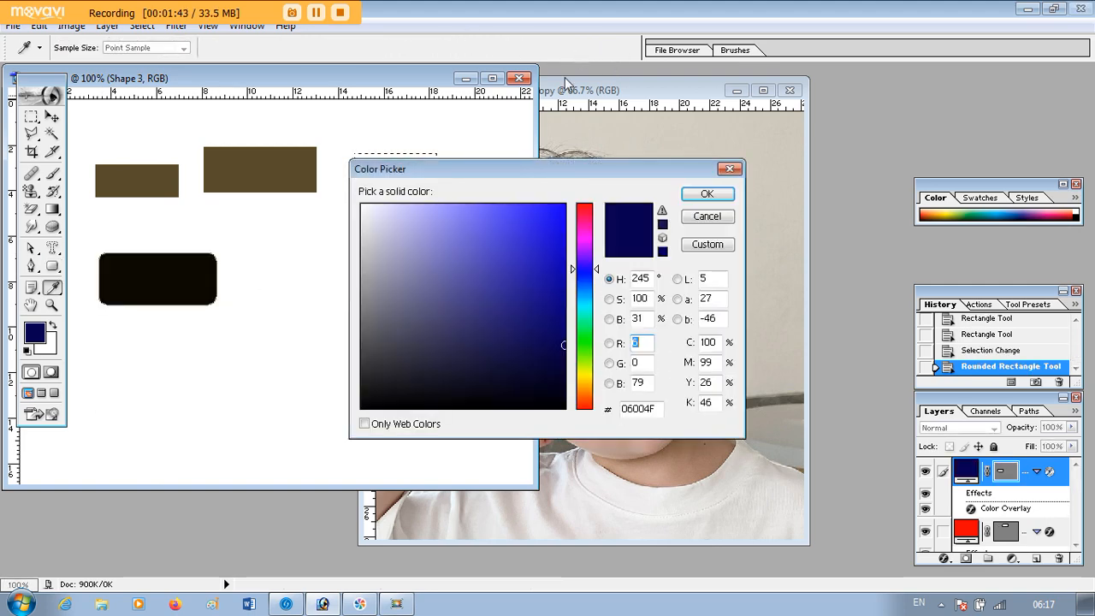
pyautogui.click(589, 204)
pyautogui.click(565, 208)
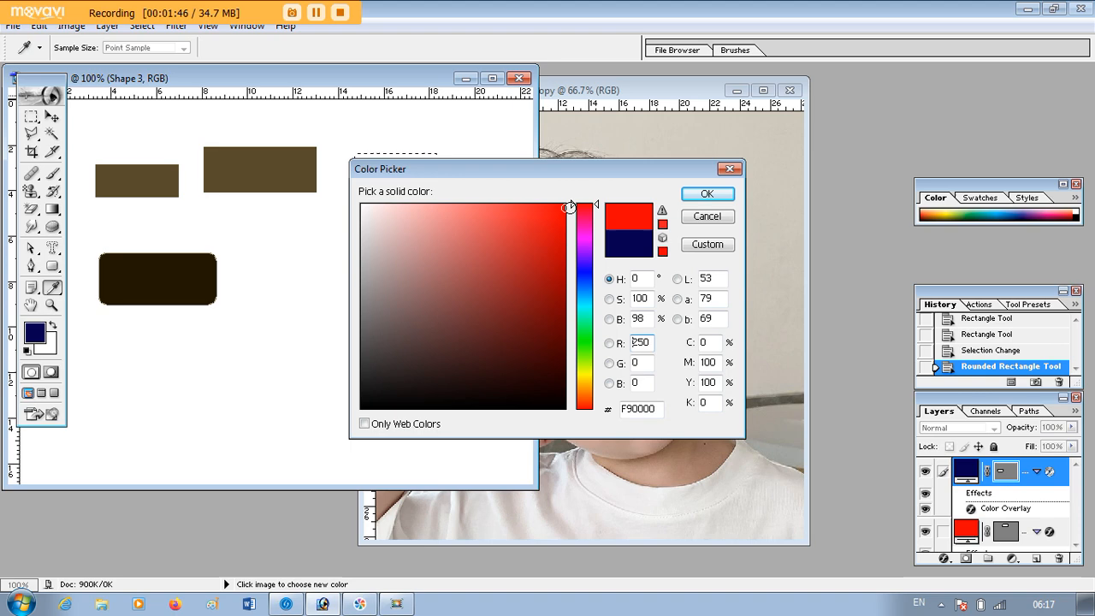
pyautogui.click(705, 195)
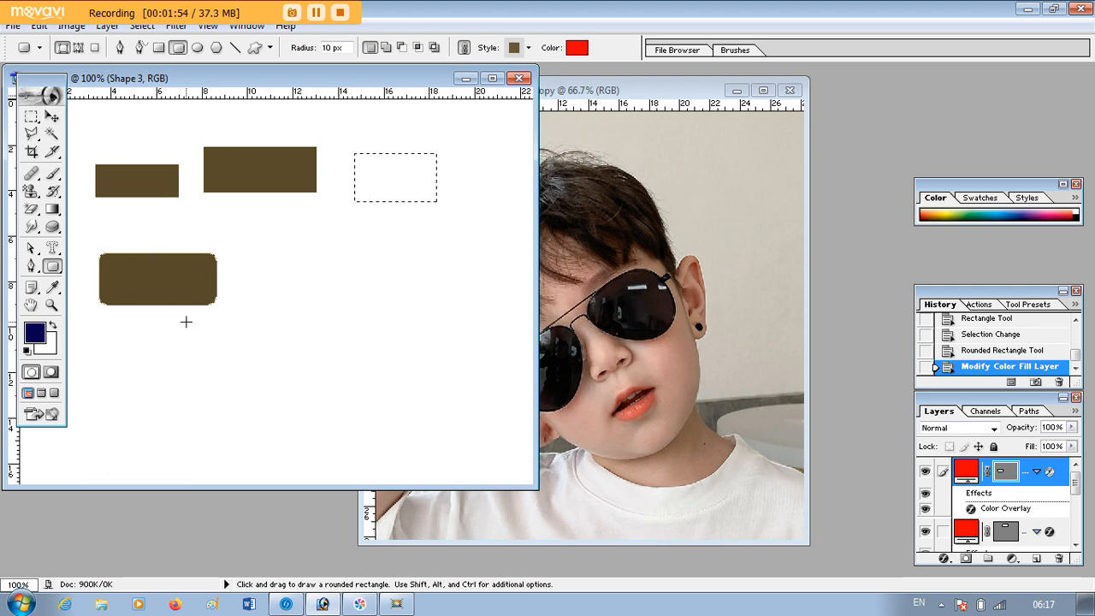
# Step: Deselect the rectangular selection beside the two brown rectangles
pyautogui.press('ctrl')
pyautogui.press('ctrl')
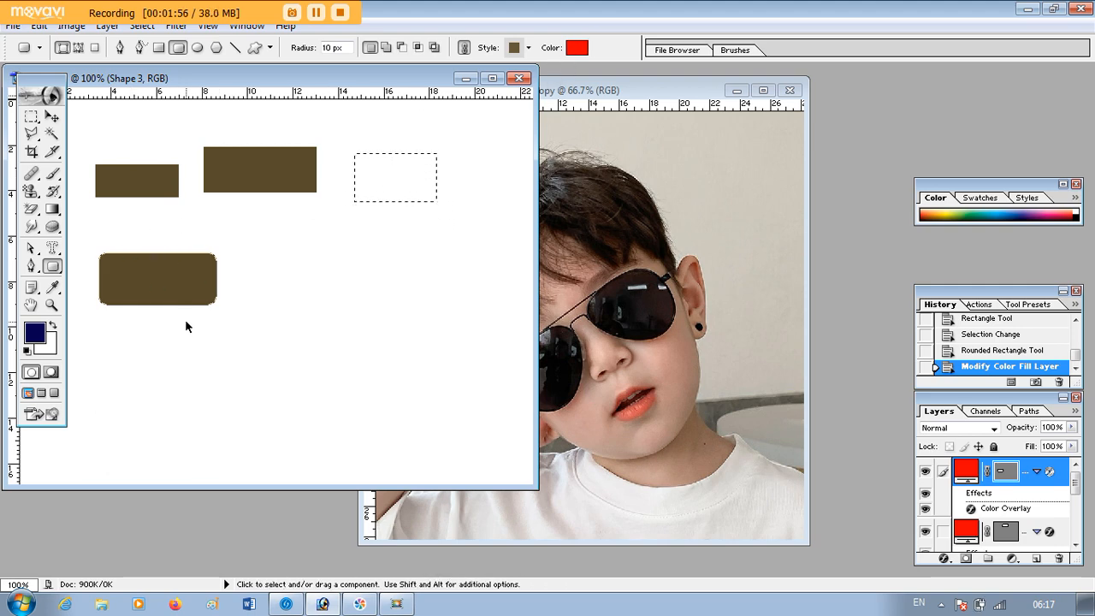
pyautogui.hotkey('ctrl', 'd')
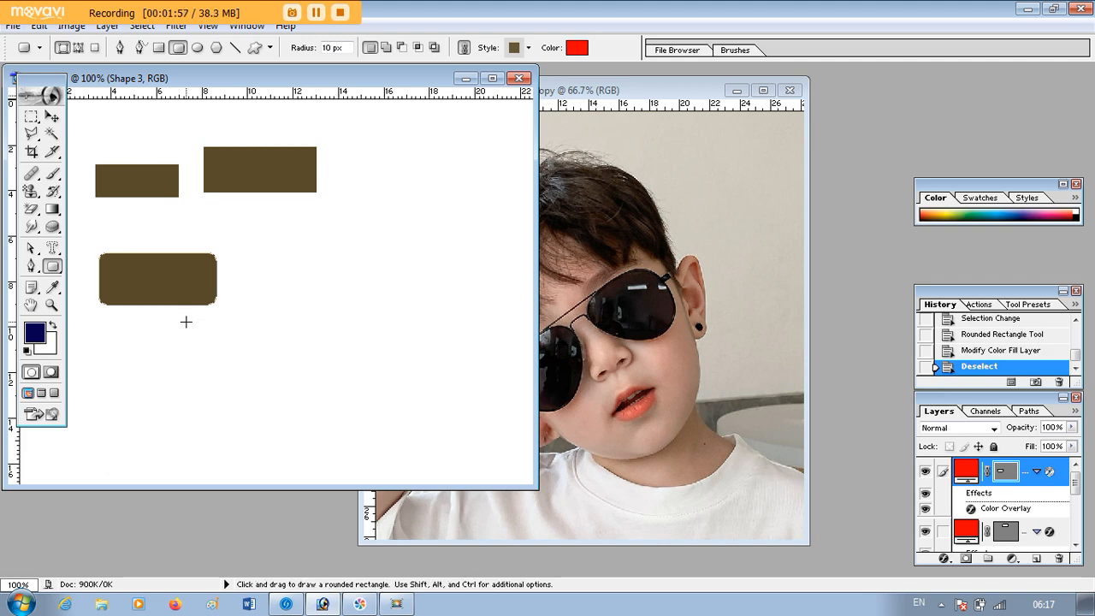
# Step: Remove the brown layer style from the rounded rectangle by applying the no-style preset
pyautogui.click(529, 48)
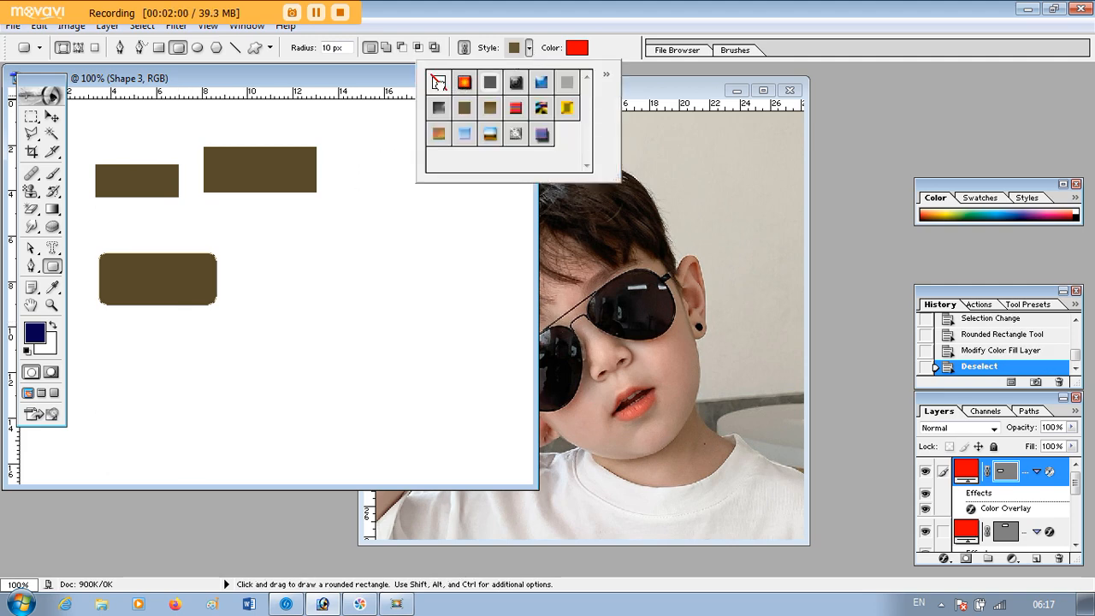
pyautogui.click(438, 83)
pyautogui.click(591, 49)
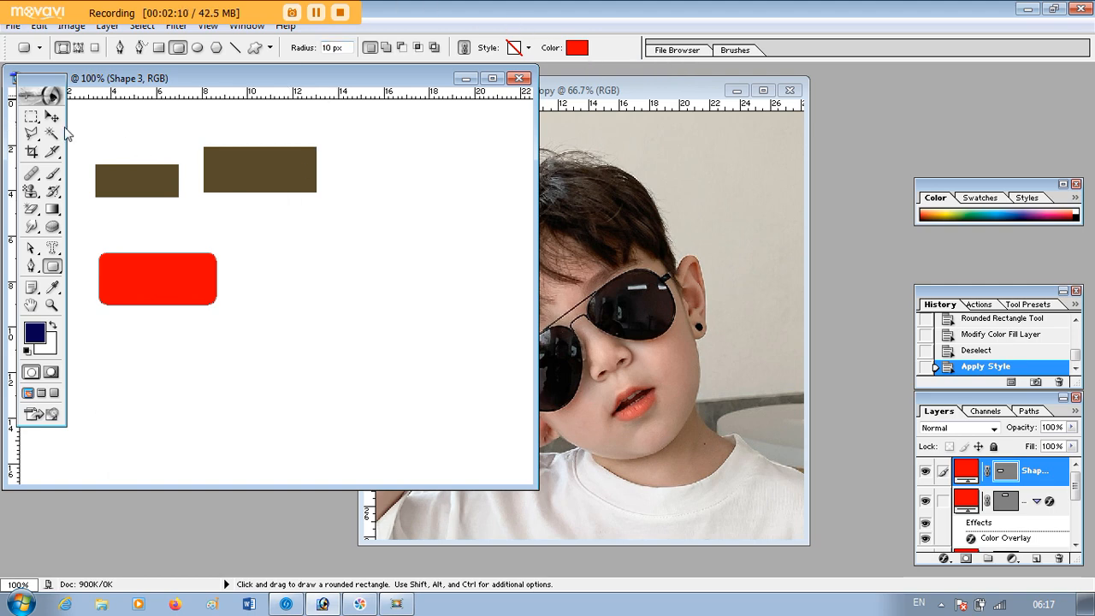
# Step: Draw a 1 px red horizontal line beside the red rounded rectangle with the Line tool
pyautogui.click(57, 266)
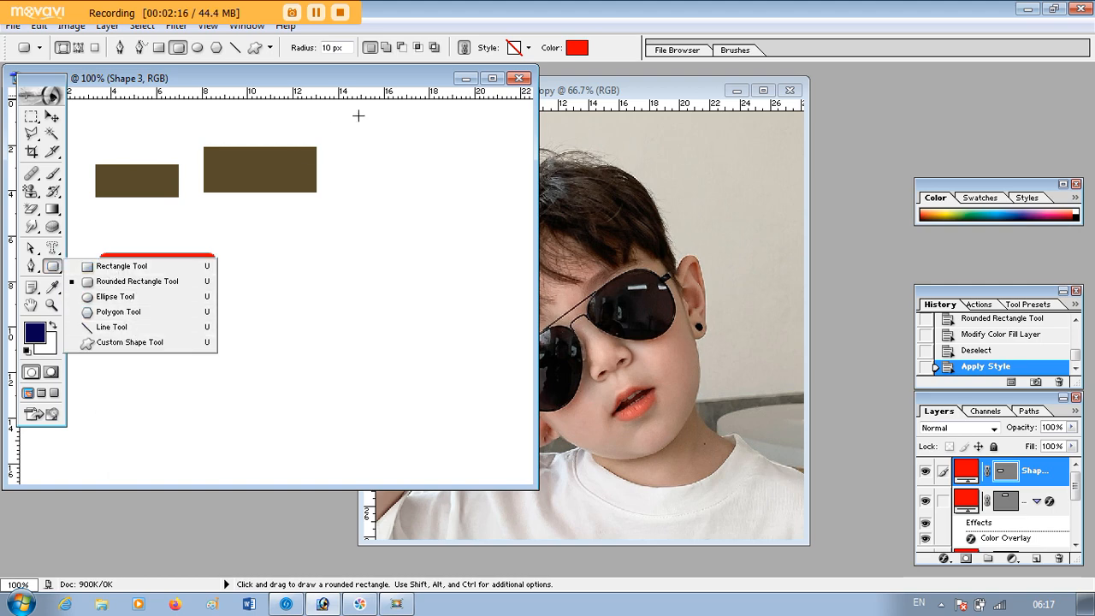
pyautogui.click(388, 17)
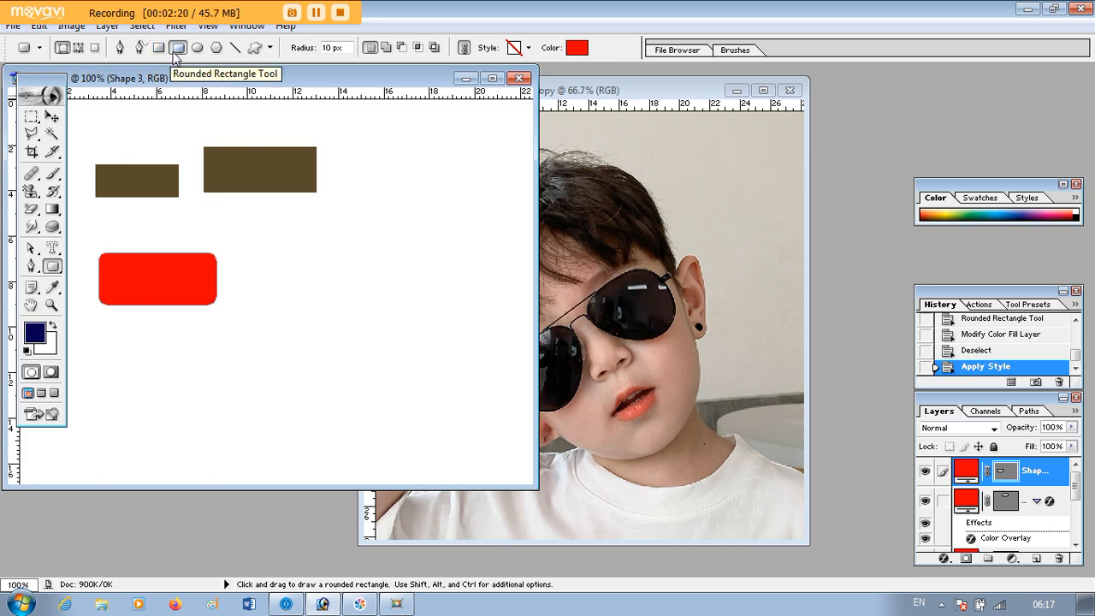
pyautogui.click(235, 50)
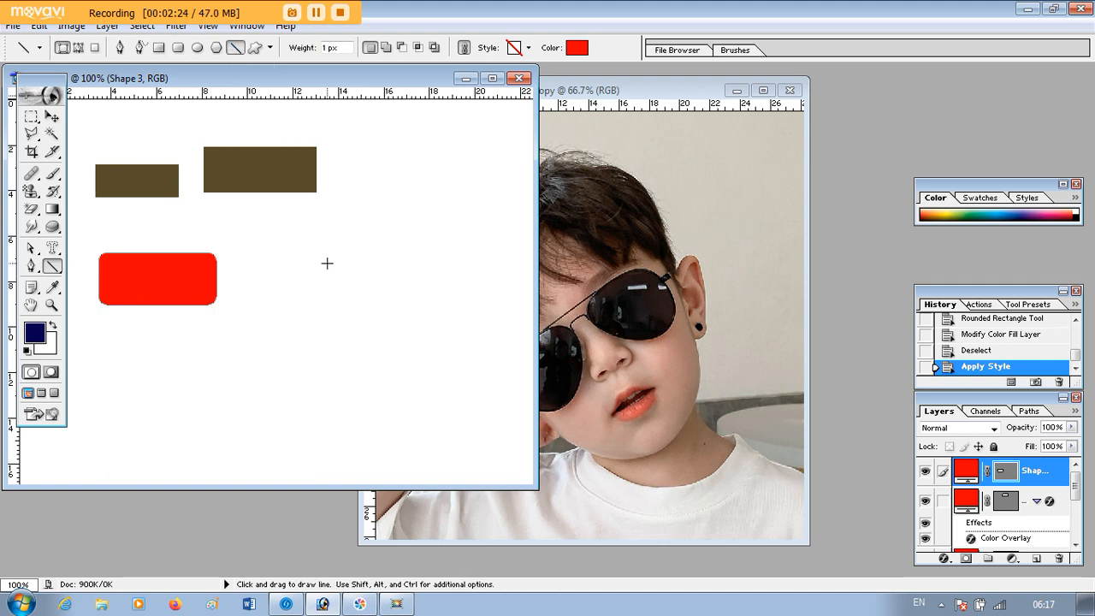
pyautogui.moveTo(274, 258); pyautogui.dragTo(489, 259)
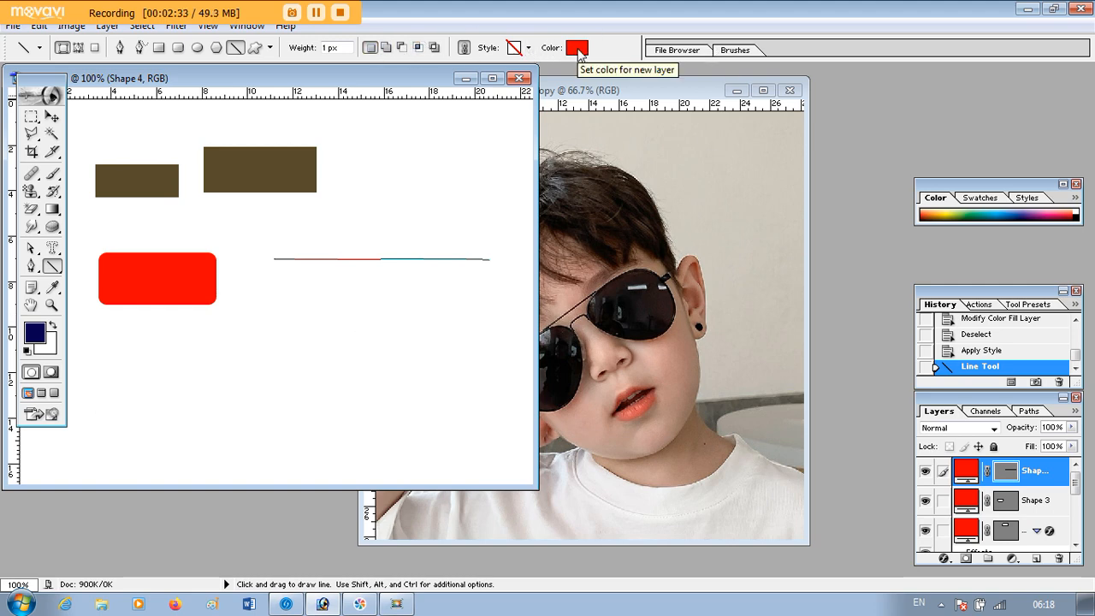
# Step: Increase the line weight and draw a thicker red diagonal line across the right end of the rounded rectangle
pyautogui.click(341, 48)
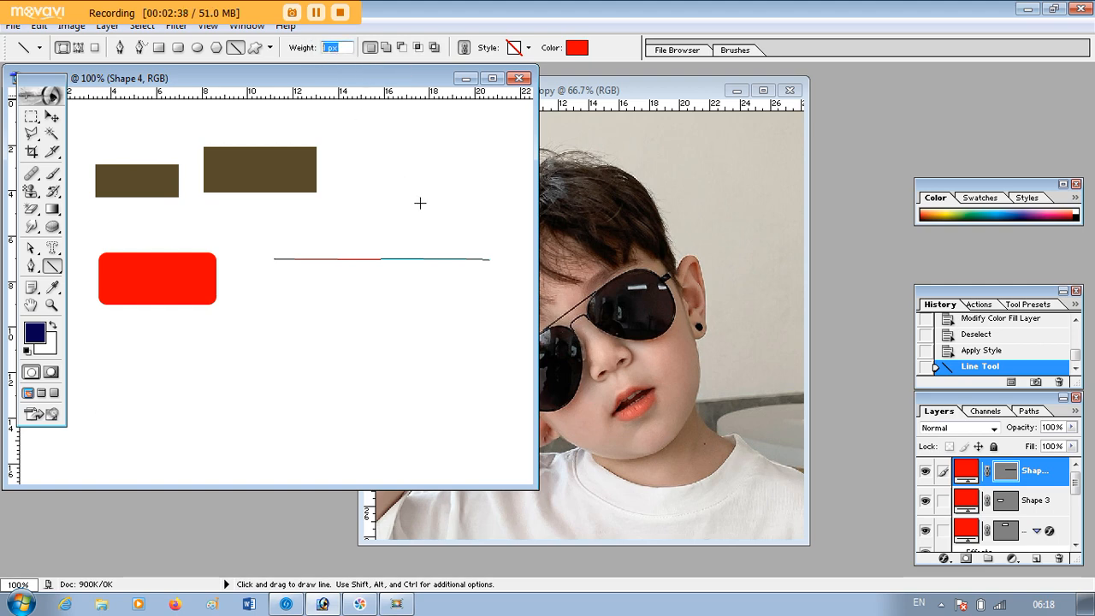
pyautogui.write('1')
pyautogui.moveTo(251, 320)
pyautogui.mouseDown()
pyautogui.moveTo(428, 317)
pyautogui.moveTo(251, 322)
pyautogui.mouseUp()
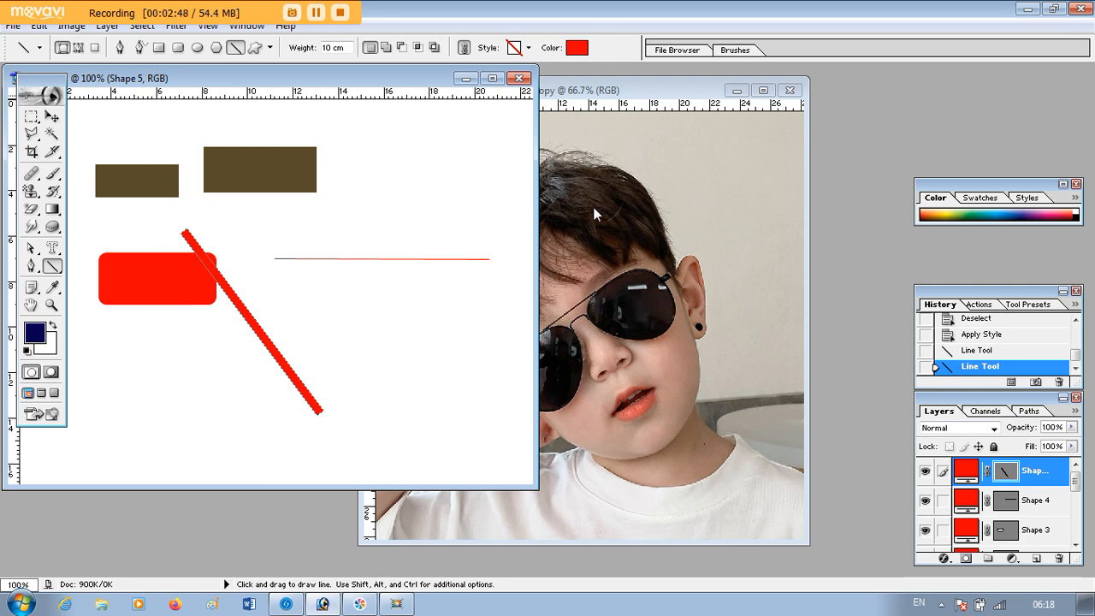
# Step: Set the line weight to 1 cm and draw a thick vertical line crossing the thin horizontal line
pyautogui.click(333, 48)
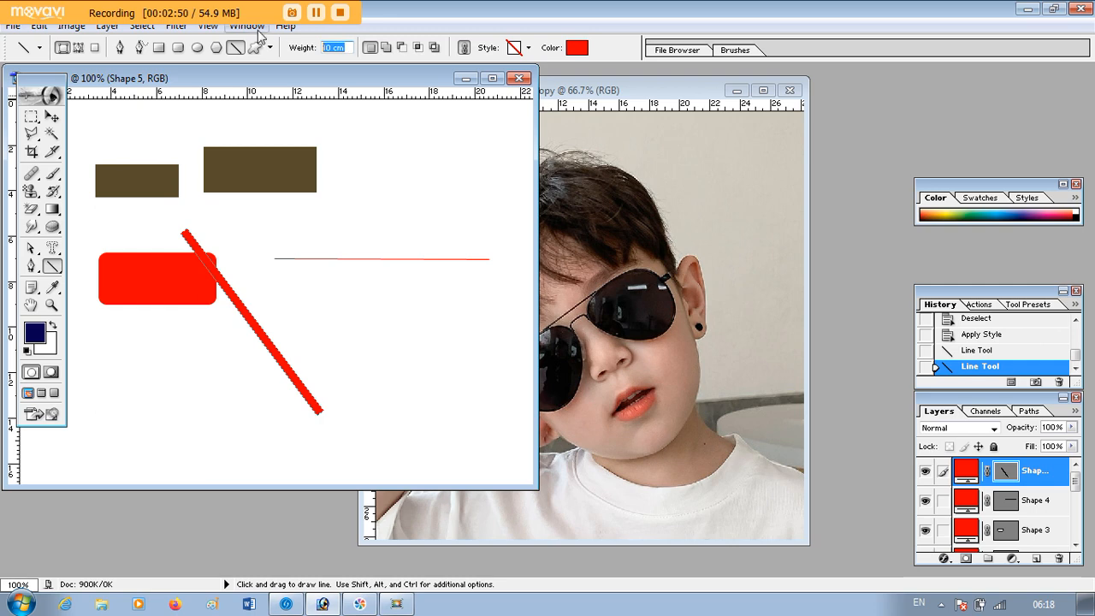
pyautogui.write('1')
pyautogui.moveTo(411, 156); pyautogui.dragTo(407, 405)
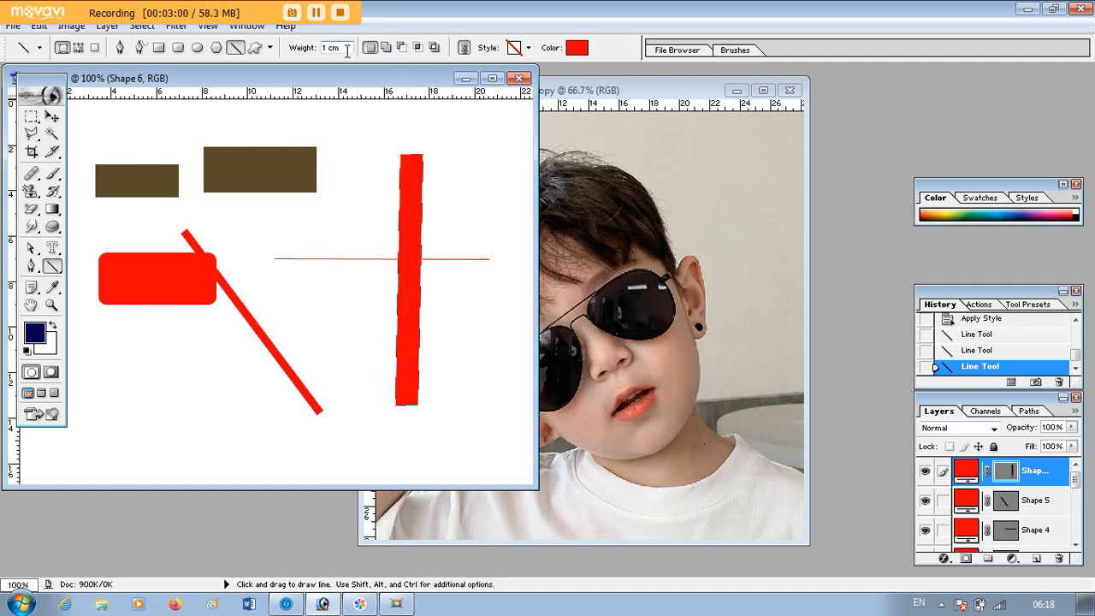
# Step: Undo the three drawn lines and the style removal on the rounded rectangle
pyautogui.hotkey('ctrl', 'z')
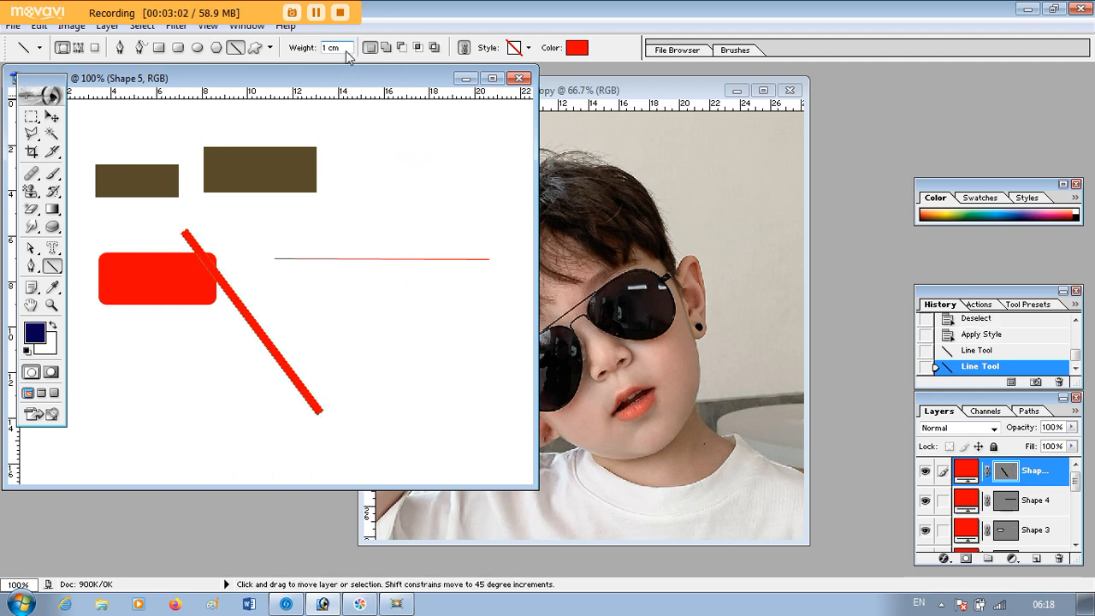
pyautogui.hotkey('ctrl', 'z')
pyautogui.hotkey('ctrl', 'z')
pyautogui.hotkey('ctrl', 'z')
pyautogui.hotkey('ctrl', 'alt', 'z')
pyautogui.hotkey('ctrl', 'alt', 'z')
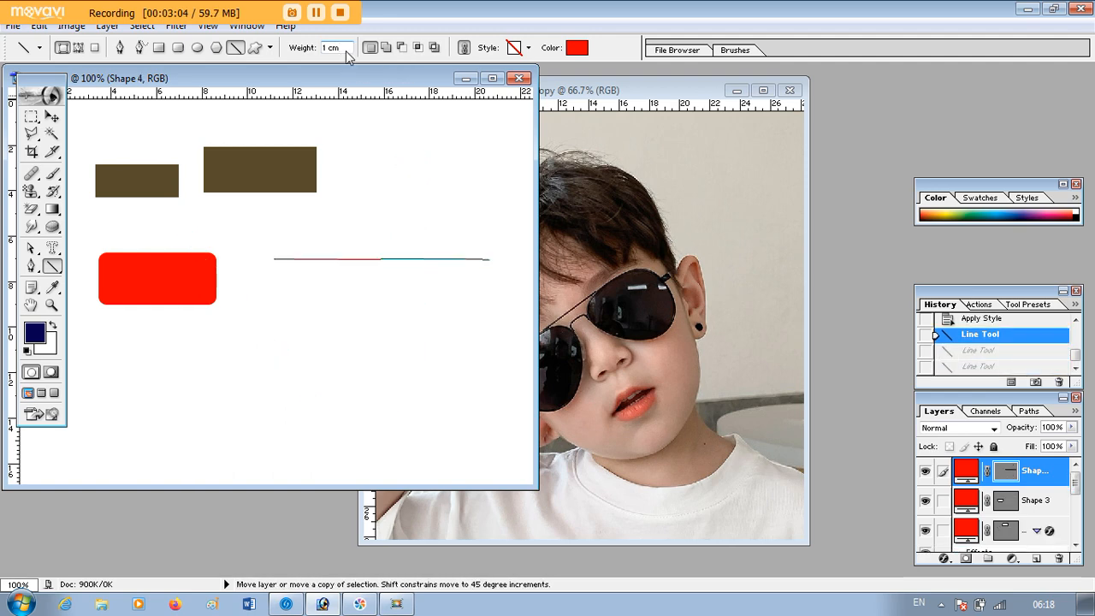
pyautogui.hotkey('ctrl', 'alt', 'z')
pyautogui.hotkey('ctrl', 'alt', 'z')
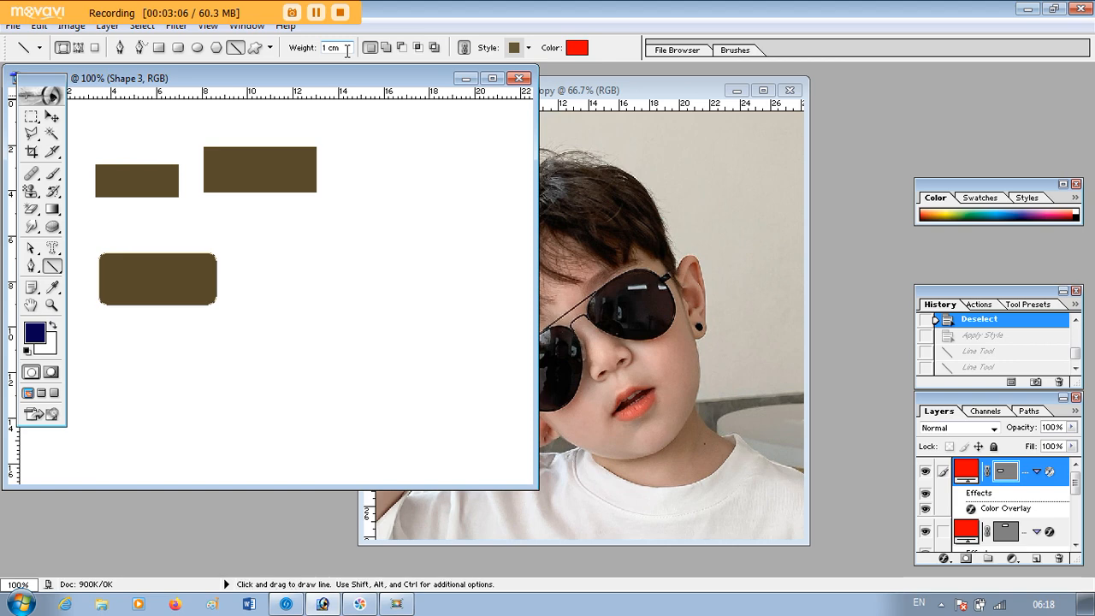
# Step: Set the line weight to 1 px and draw a near-vertical line in the empty area beside the brown rectangles
pyautogui.moveTo(347, 49); pyautogui.dragTo(310, 49)
pyautogui.write('1')
pyautogui.moveTo(381, 169); pyautogui.dragTo(387, 357)
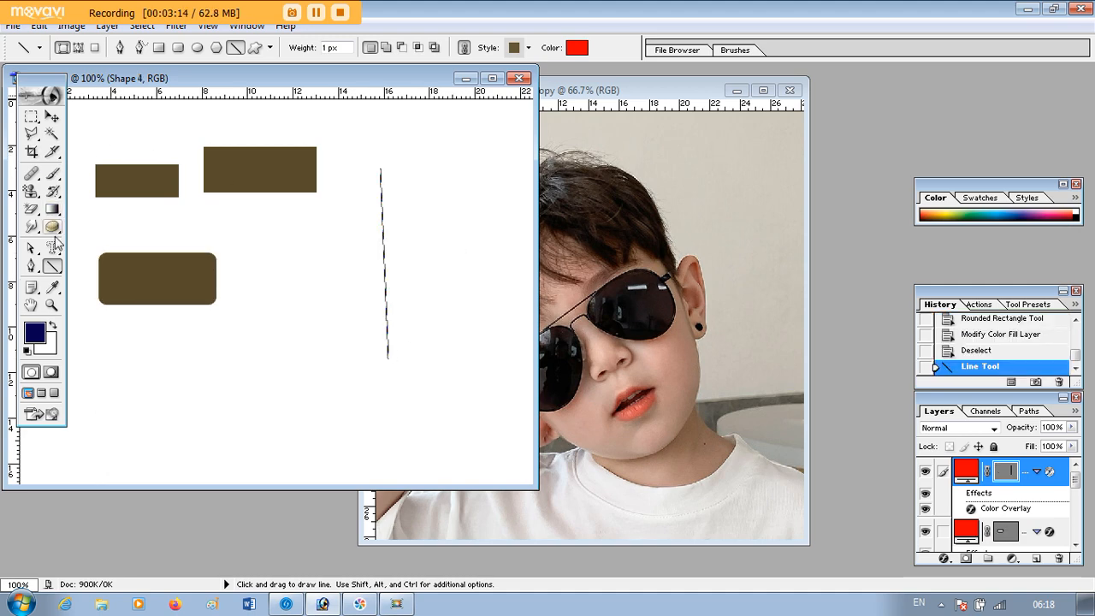
# Step: Switch to the Custom Shape tool and replace the current shape library with the Arrows set
pyautogui.click(269, 48)
pyautogui.click(270, 48)
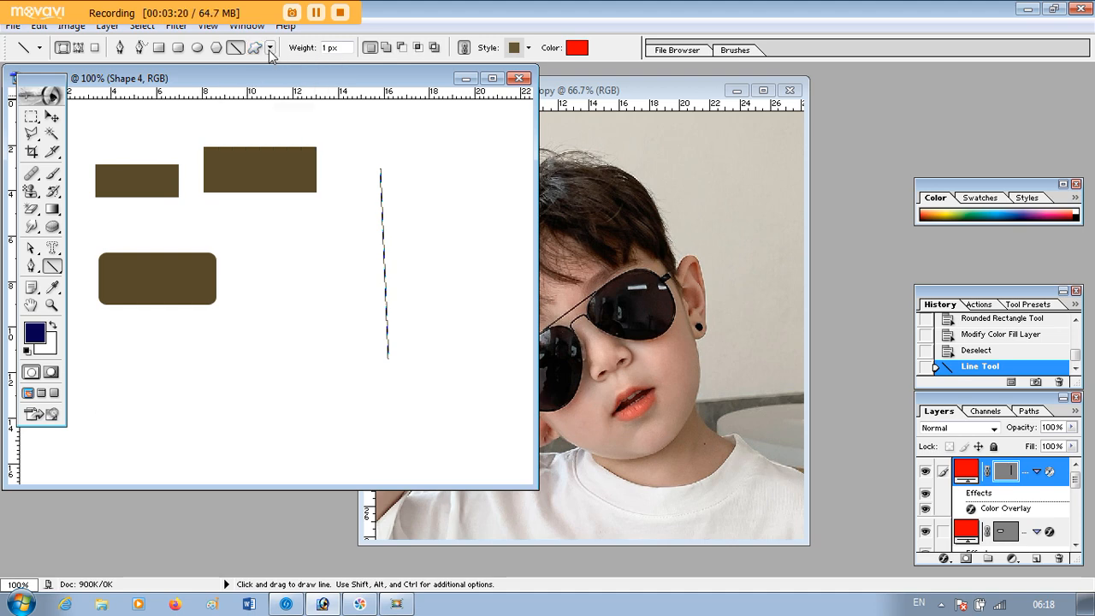
pyautogui.click(257, 49)
pyautogui.click(349, 49)
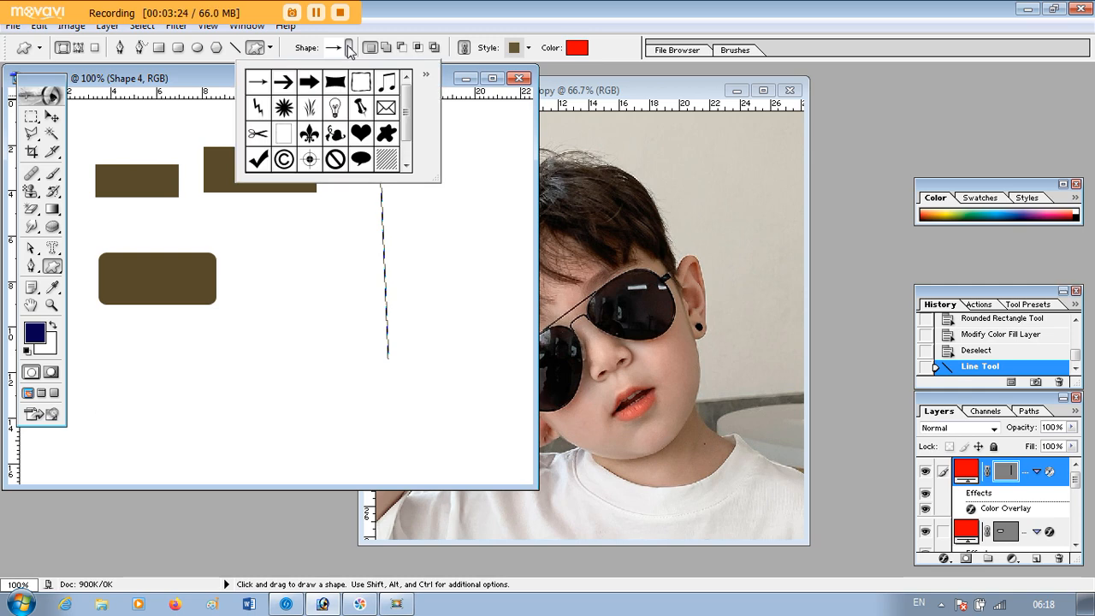
pyautogui.click(426, 80)
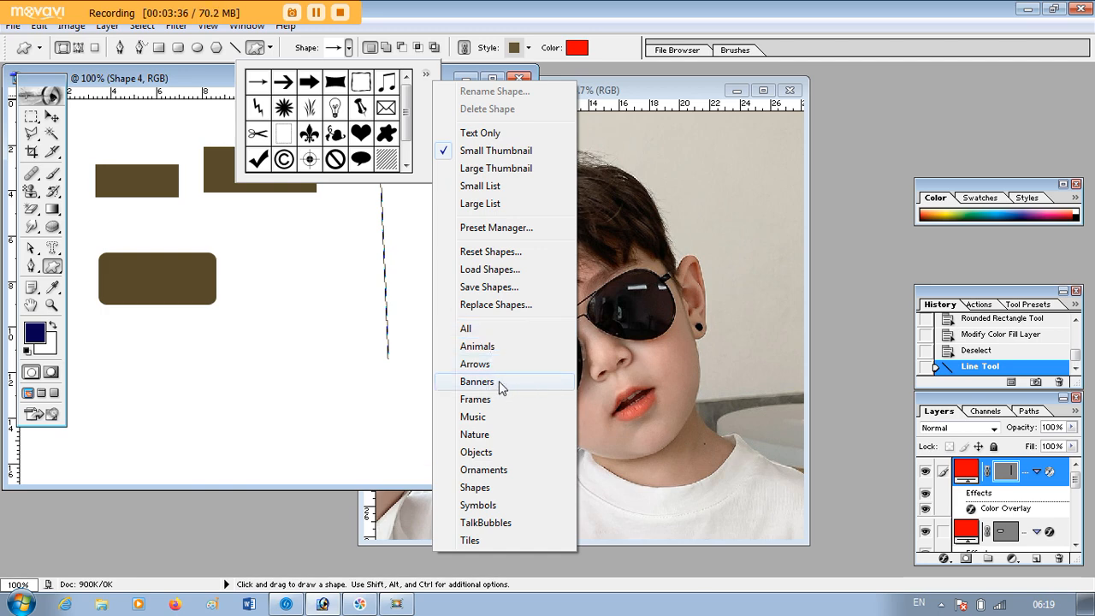
pyautogui.click(484, 363)
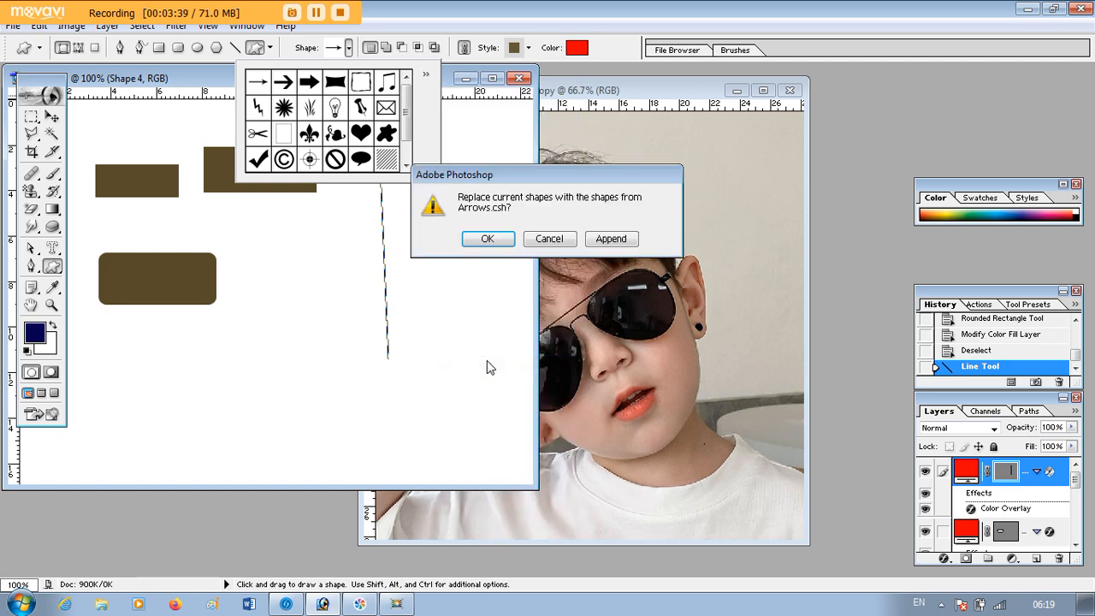
pyautogui.click(477, 243)
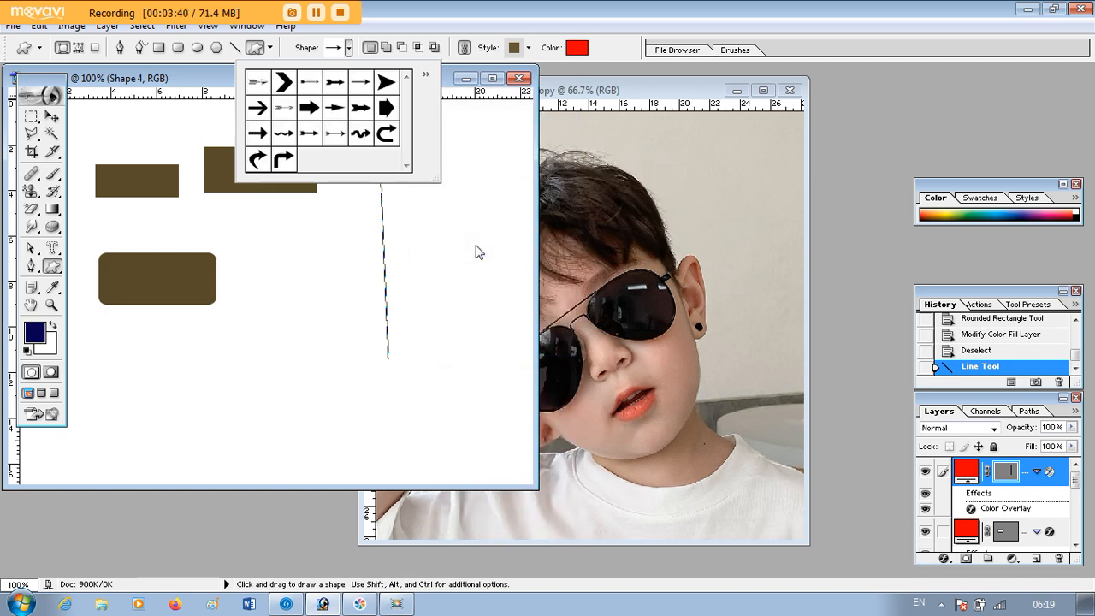
# Step: Replace the arrow shapes in the library with the All shape set
pyautogui.click(426, 76)
pyautogui.click(467, 326)
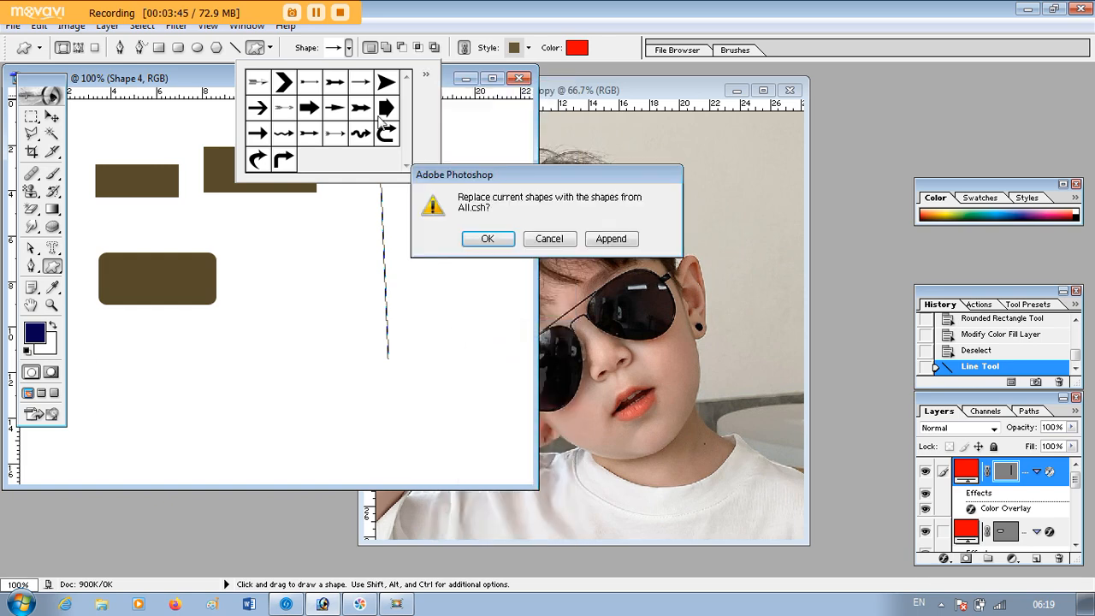
pyautogui.click(487, 240)
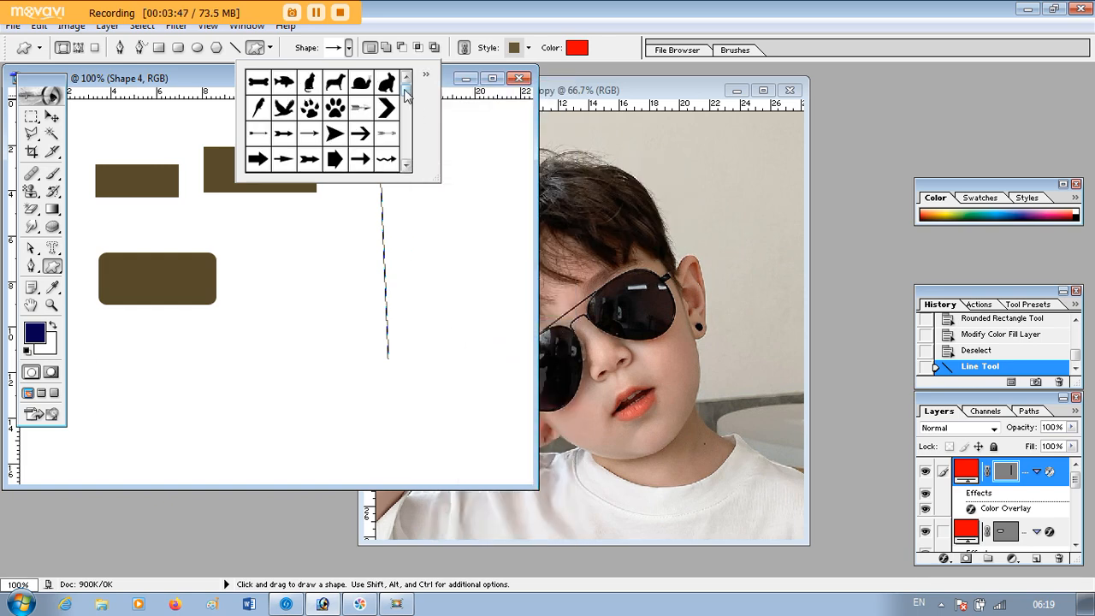
# Step: Choose the solid round seal shape and draw it as a large starburst over the lower part of the thin line
pyautogui.moveTo(405, 95); pyautogui.dragTo(405, 103)
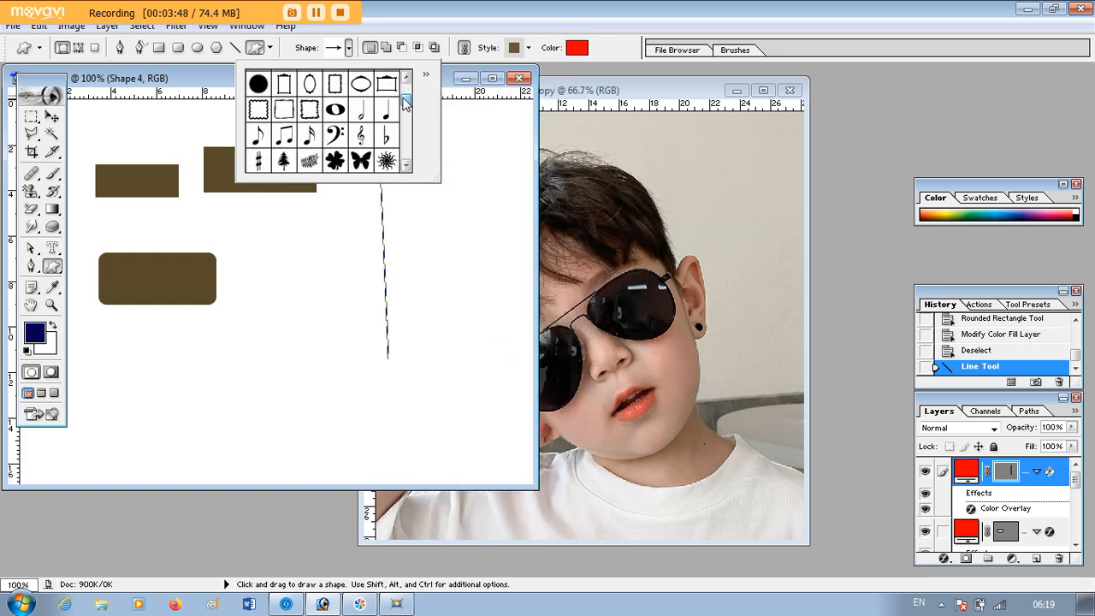
pyautogui.click(258, 83)
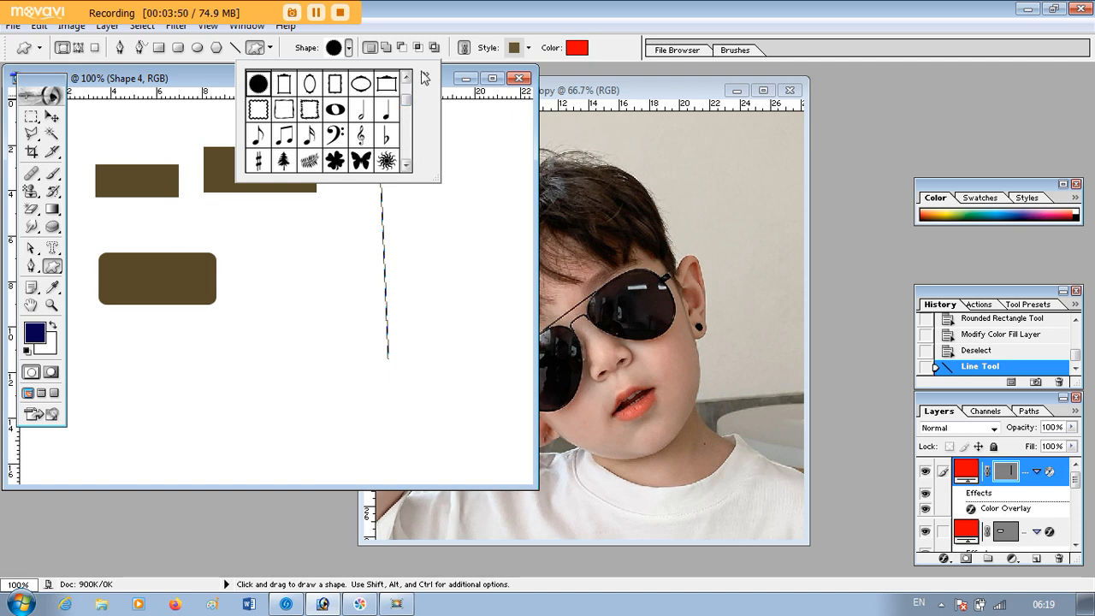
pyautogui.click(249, 245)
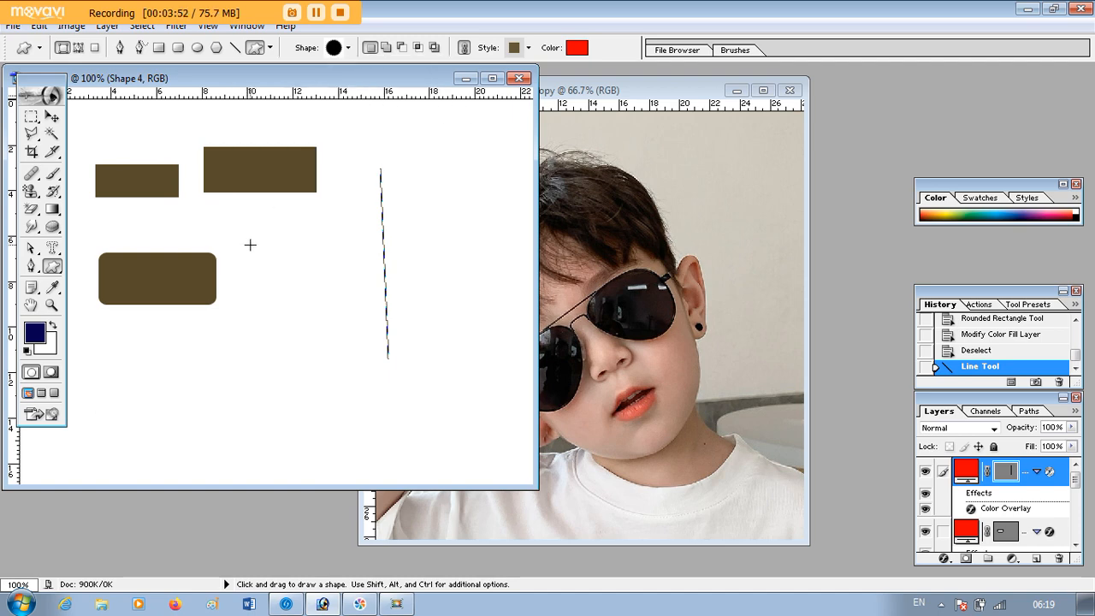
pyautogui.moveTo(249, 245); pyautogui.dragTo(478, 424)
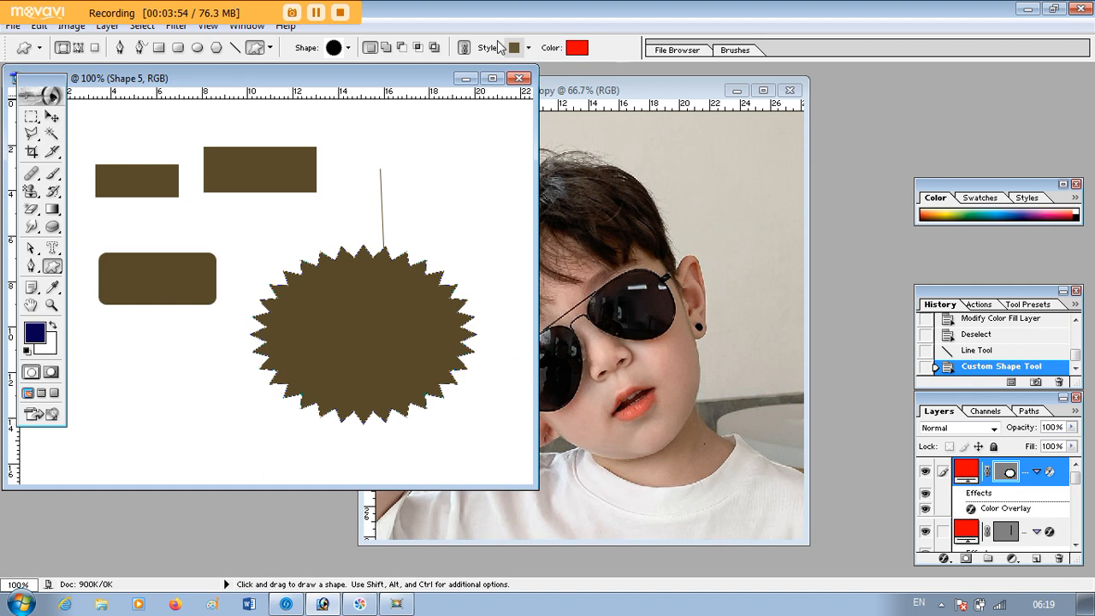
# Step: Remove the brown layer style from the starburst and change its fill color to yellow, FADA00
pyautogui.click(528, 48)
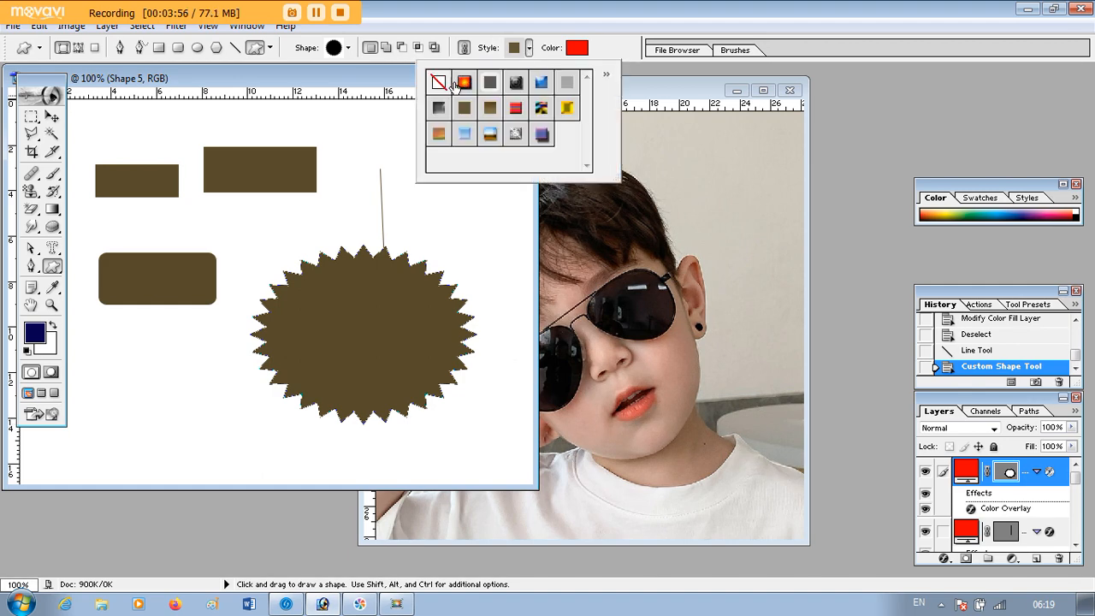
pyautogui.click(438, 82)
pyautogui.click(574, 46)
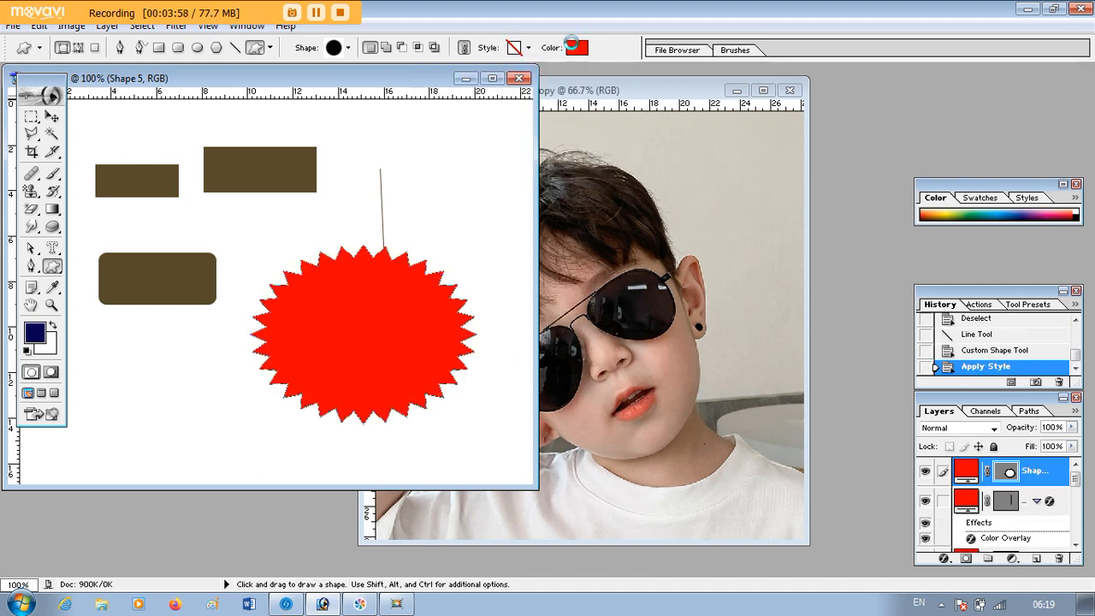
pyautogui.click(585, 379)
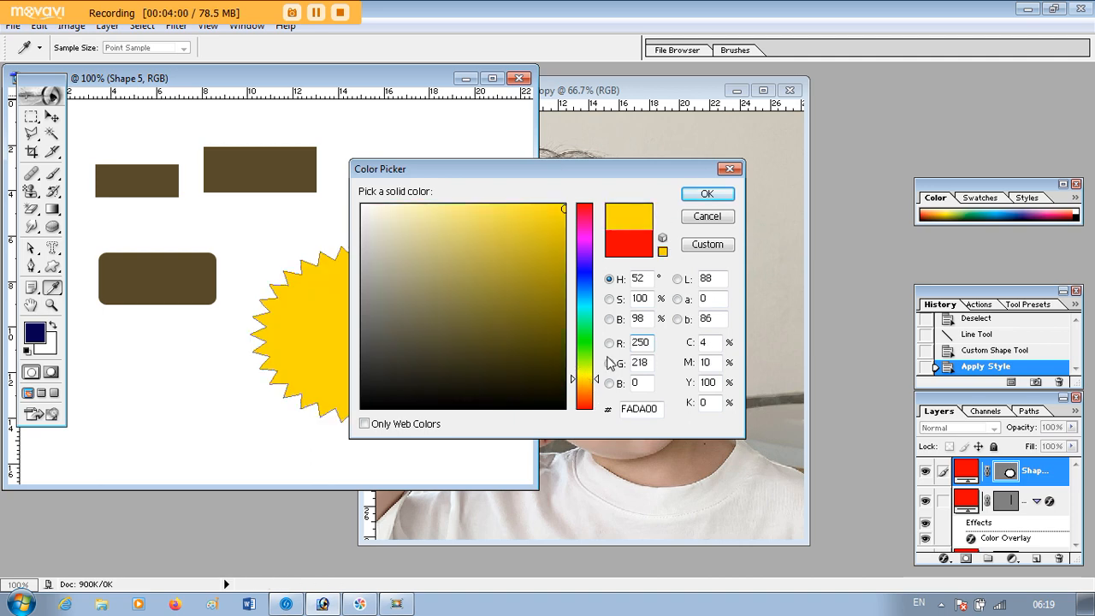
pyautogui.click(706, 193)
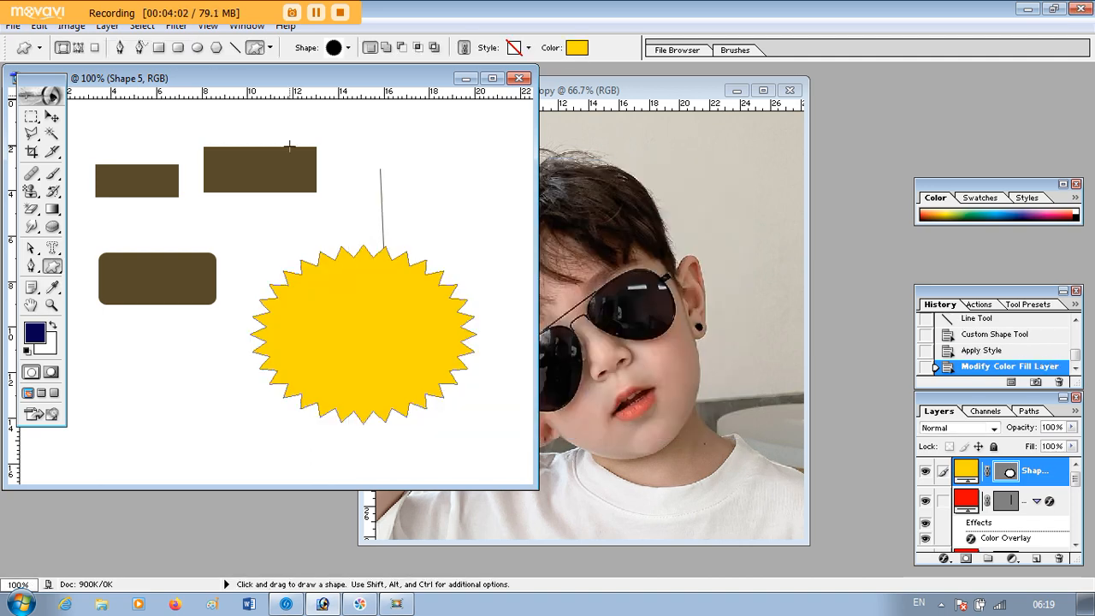
# Step: Move the yellow starburst around the canvas and leave it to the right of the rounded rectangle, over the thin line's lower end
pyautogui.click(51, 117)
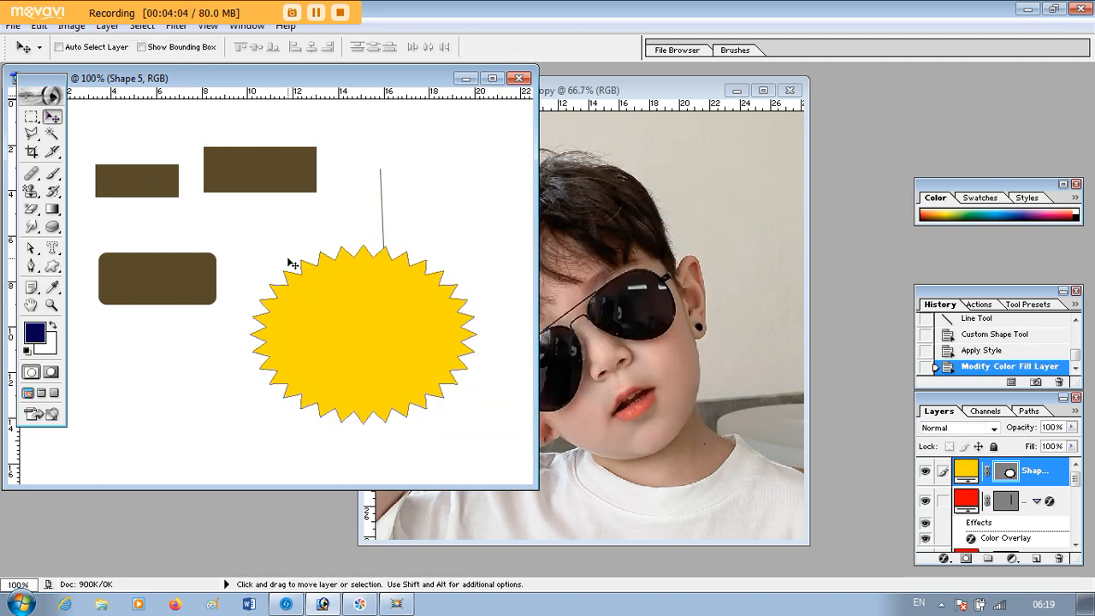
pyautogui.moveTo(408, 345); pyautogui.dragTo(423, 249)
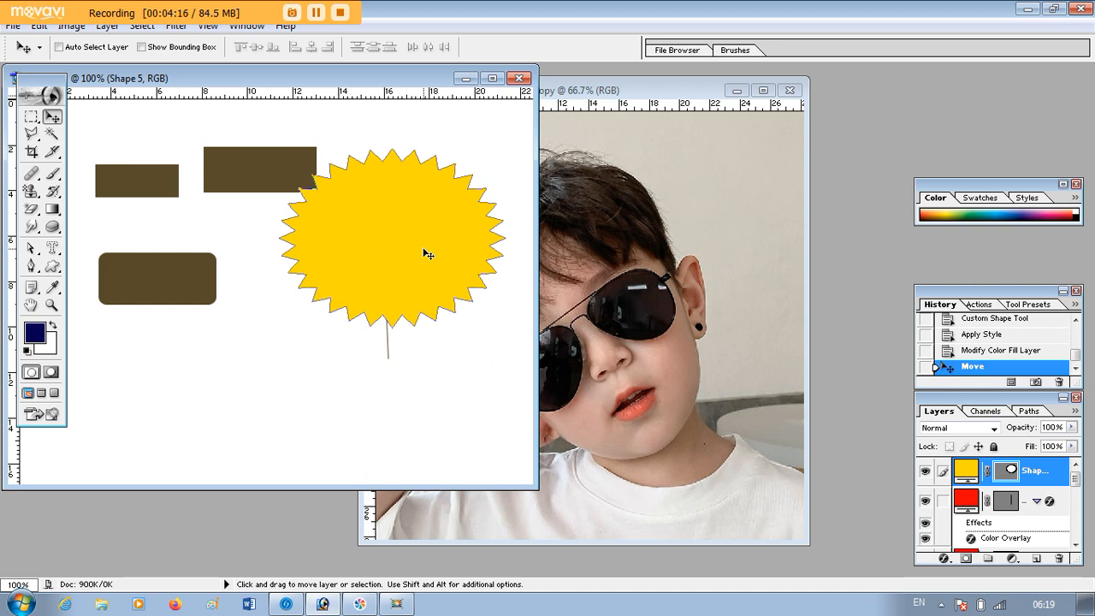
pyautogui.rightClick(144, 289)
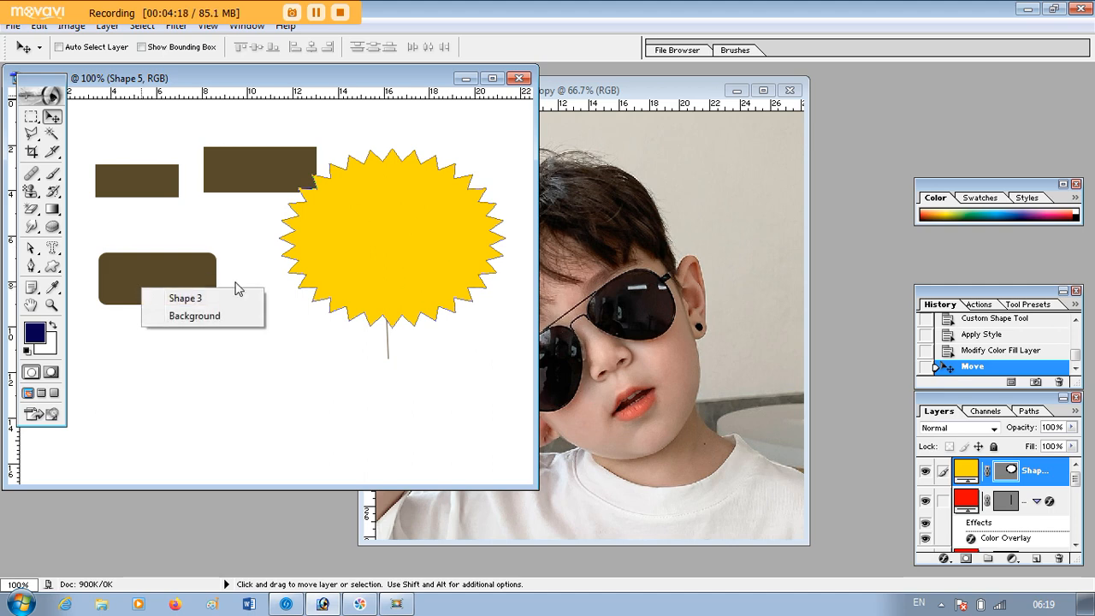
pyautogui.click(318, 291)
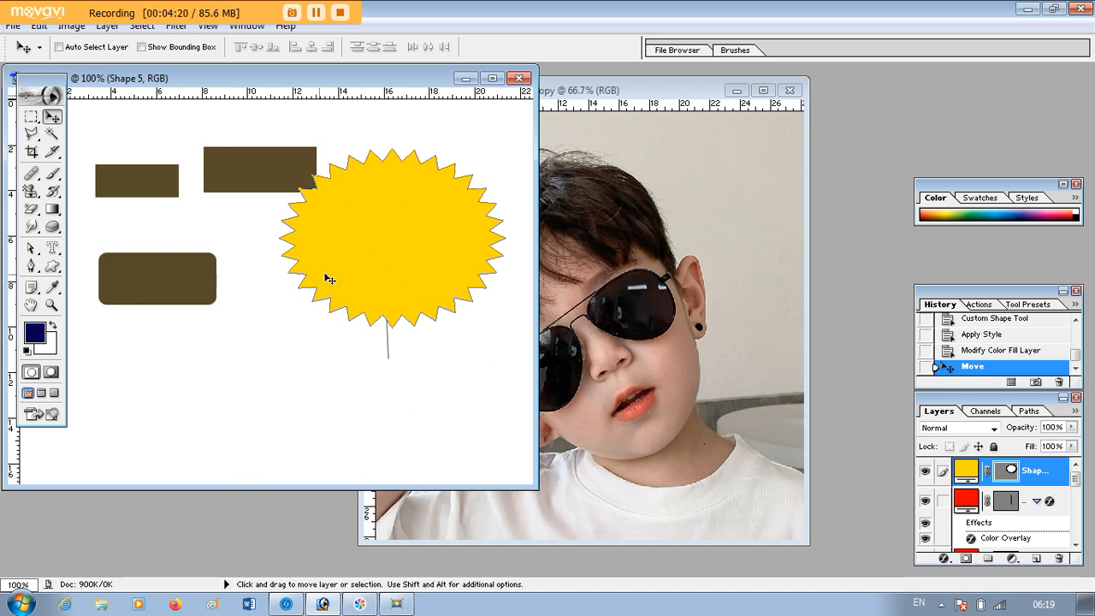
pyautogui.moveTo(373, 227); pyautogui.dragTo(372, 290)
pyautogui.moveTo(176, 290); pyautogui.dragTo(206, 294)
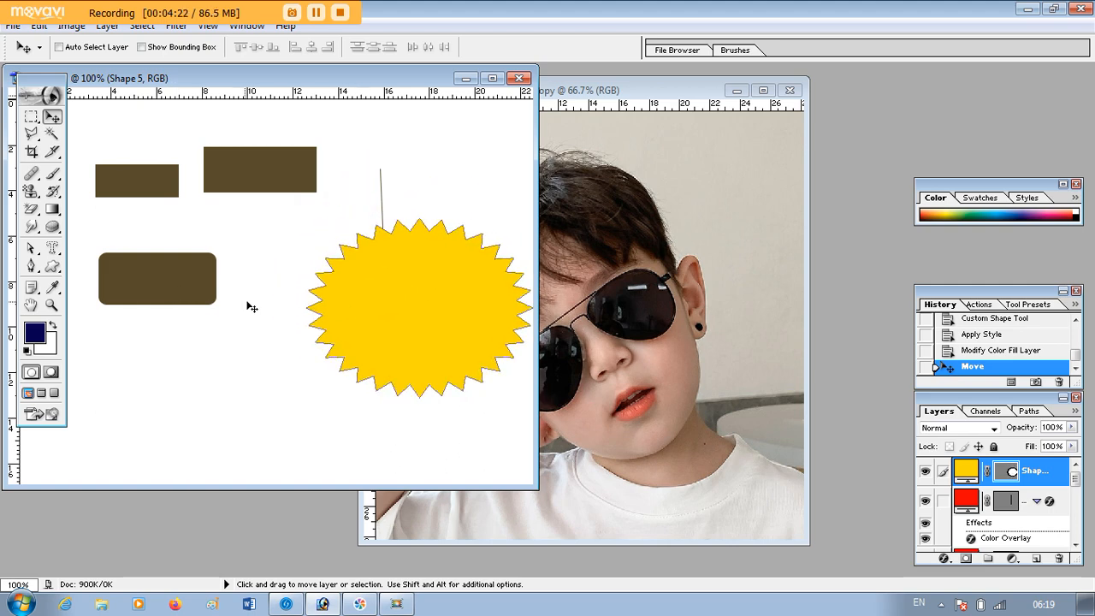
pyautogui.moveTo(363, 288); pyautogui.dragTo(329, 268)
pyautogui.moveTo(419, 301); pyautogui.dragTo(391, 326)
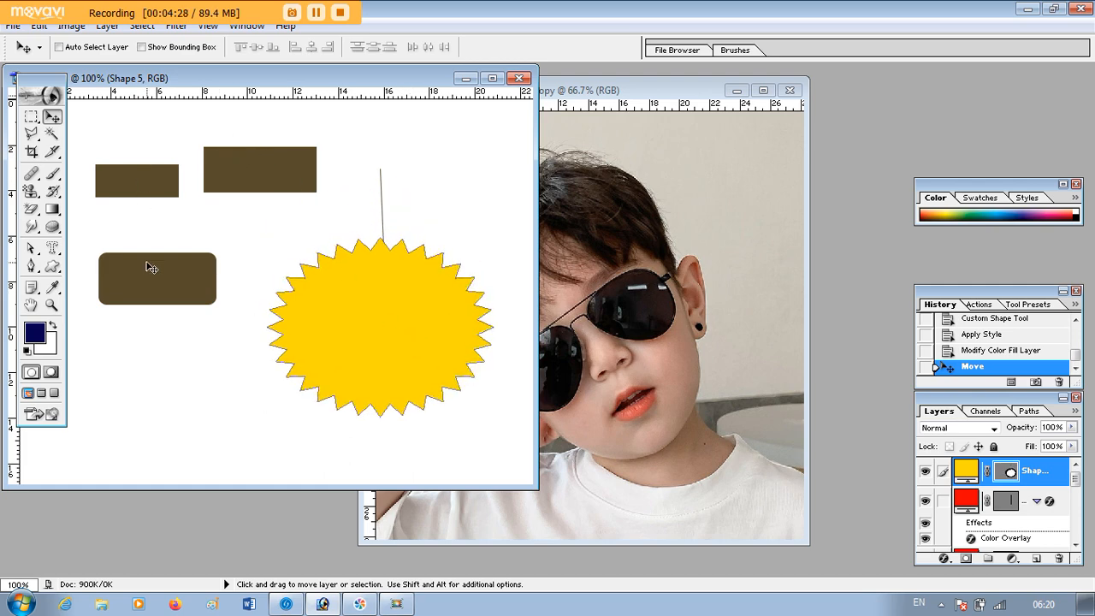
pyautogui.moveTo(424, 329); pyautogui.dragTo(455, 299)
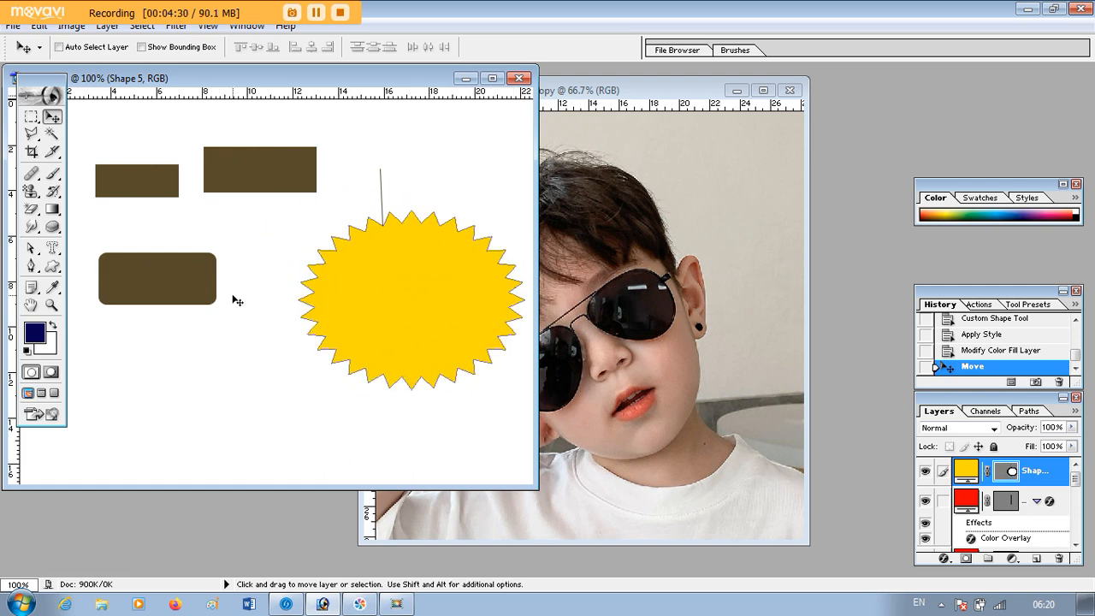
# Step: Select the rounded rectangle's layer and nudge it slightly down, and select the yellow starburst's layer and move it up and to the left
pyautogui.rightClick(172, 291)
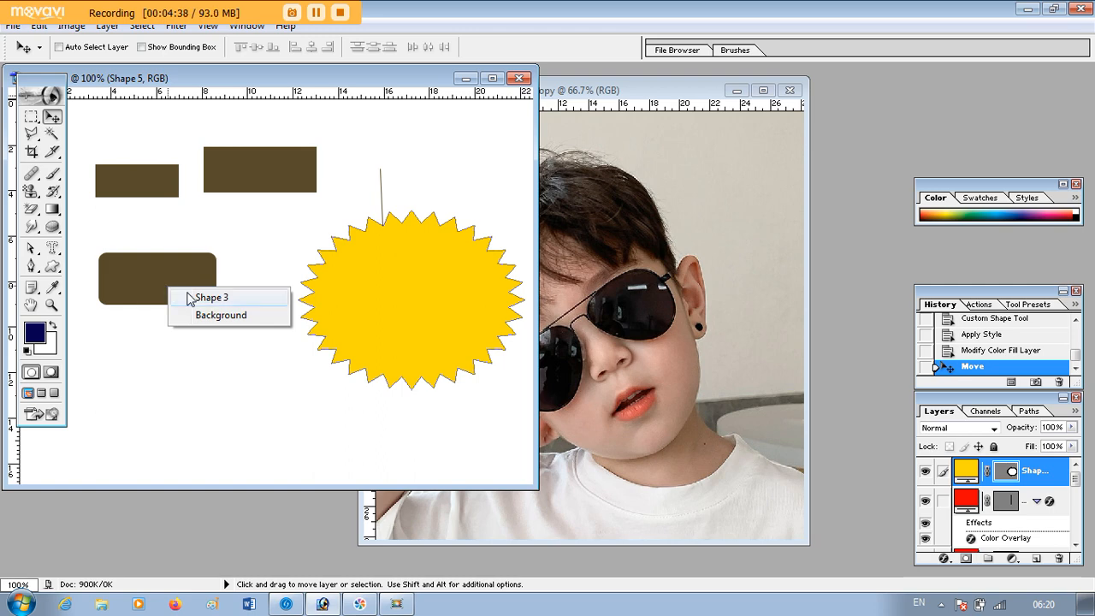
pyautogui.click(190, 296)
pyautogui.moveTo(150, 302)
pyautogui.mouseDown()
pyautogui.moveTo(190, 315)
pyautogui.moveTo(149, 297)
pyautogui.mouseUp()
pyautogui.rightClick(429, 318)
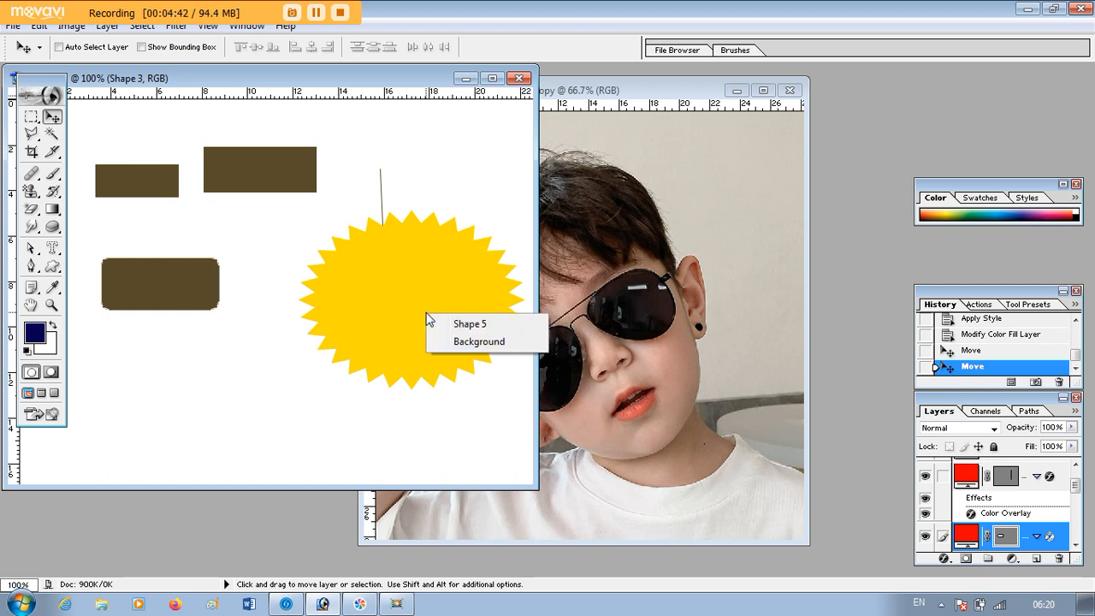
pyautogui.click(462, 324)
pyautogui.moveTo(462, 325); pyautogui.dragTo(353, 300)
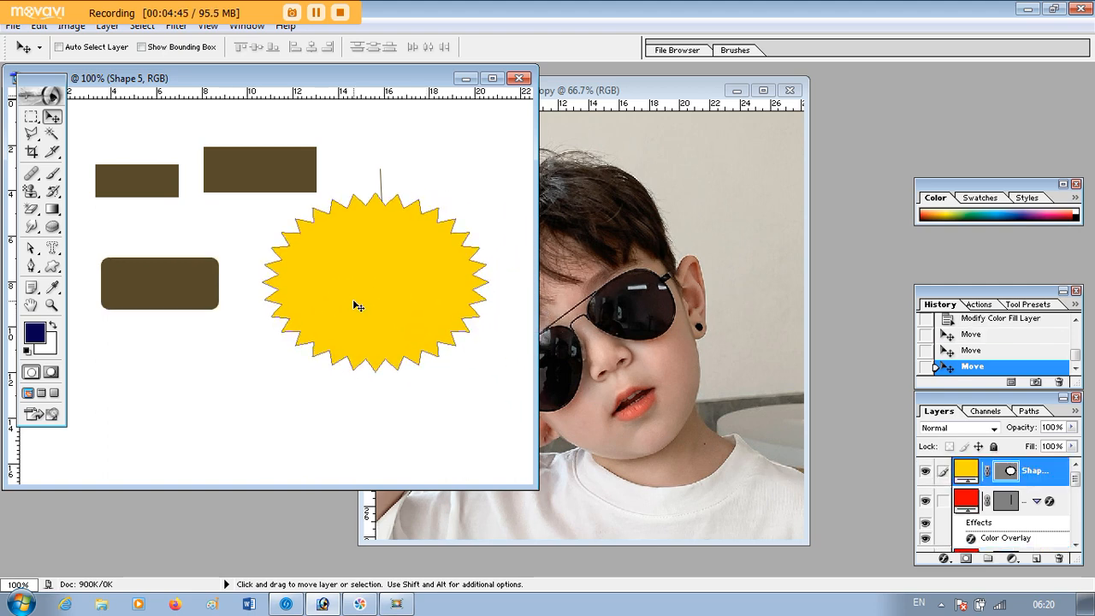
# Step: Select the small brown rectangle's layer and shift it slightly down-left, and select the rounded rectangle's layer and shift it slightly up-right
pyautogui.rightClick(148, 182)
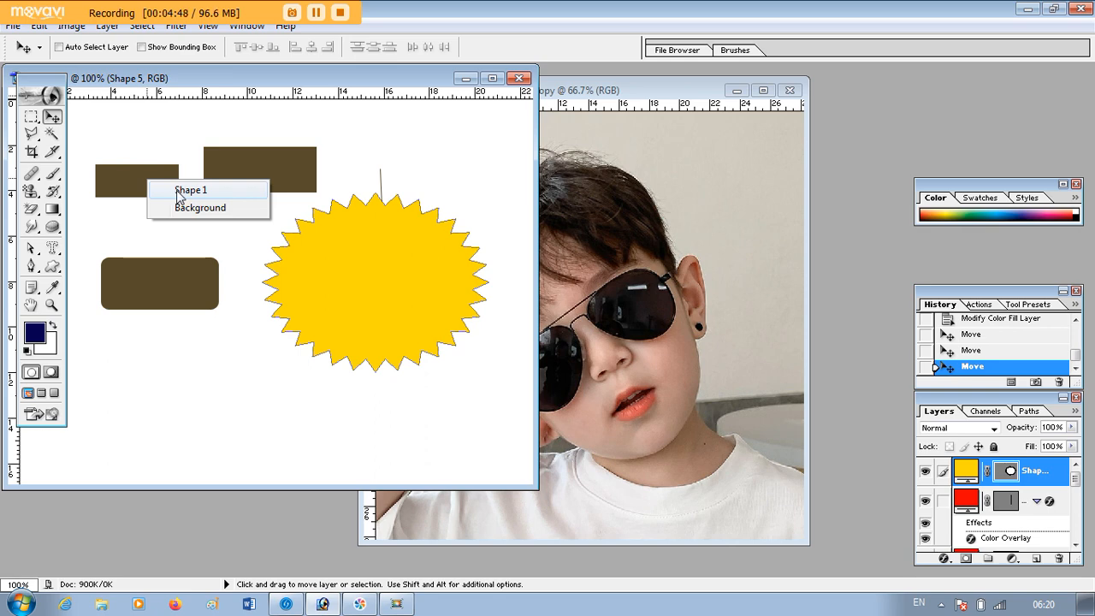
pyautogui.click(183, 191)
pyautogui.moveTo(133, 190); pyautogui.dragTo(124, 196)
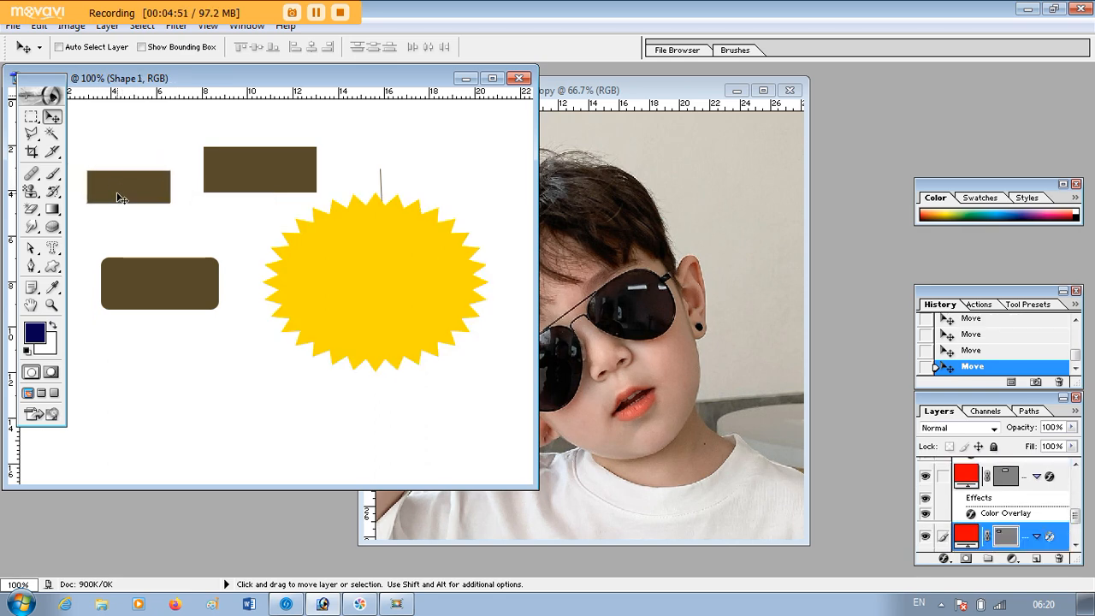
pyautogui.rightClick(147, 297)
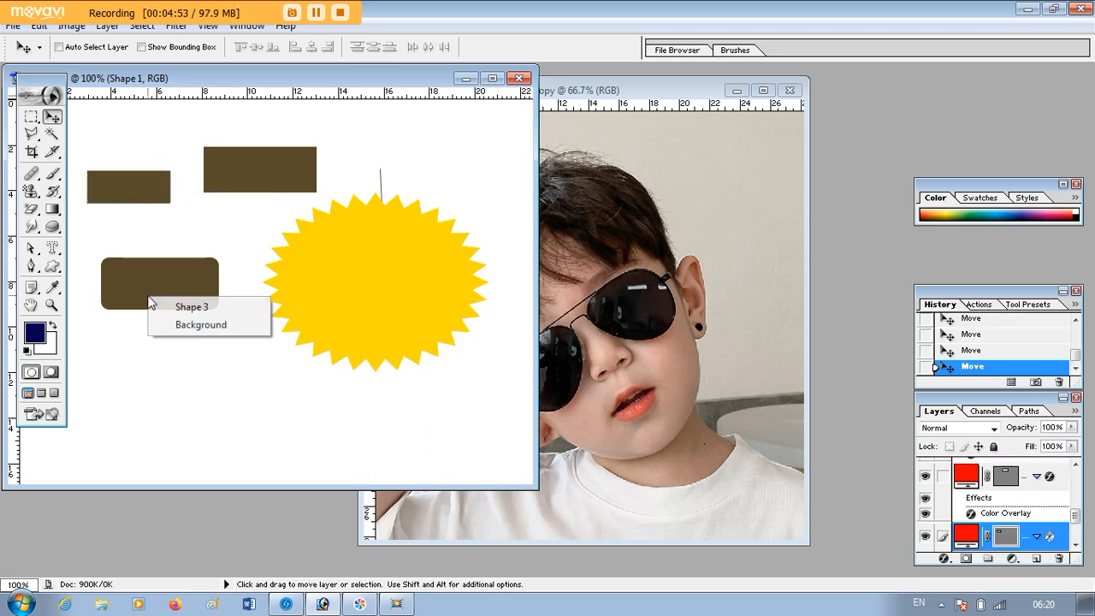
pyautogui.click(190, 308)
pyautogui.moveTo(153, 284); pyautogui.dragTo(158, 278)
# Step: Remove the brown layer style from the rounded rectangle
pyautogui.click(53, 269)
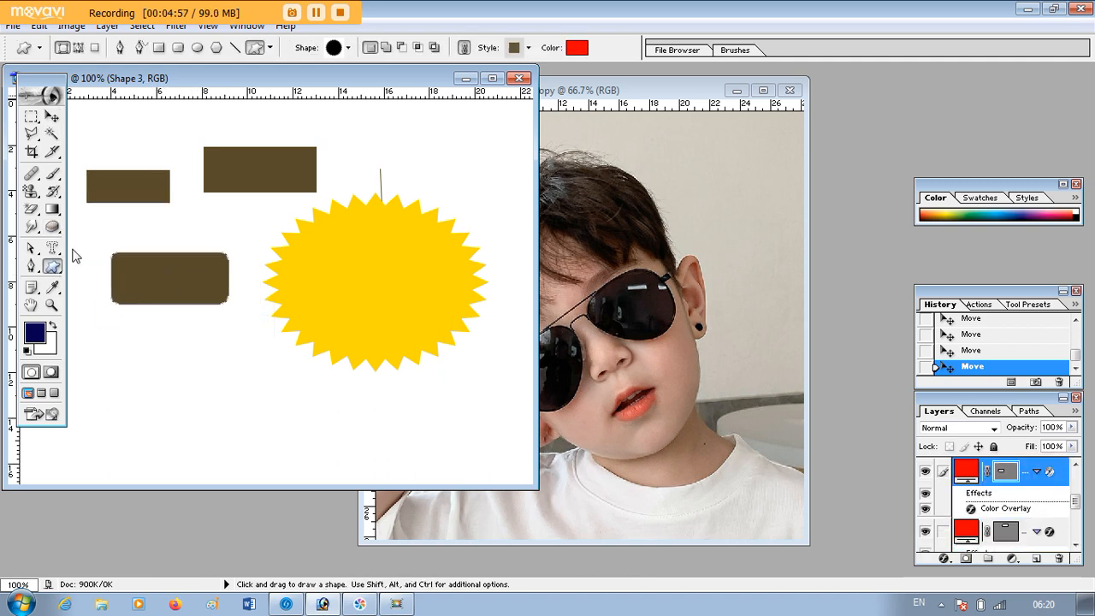
pyautogui.click(529, 48)
pyautogui.click(439, 83)
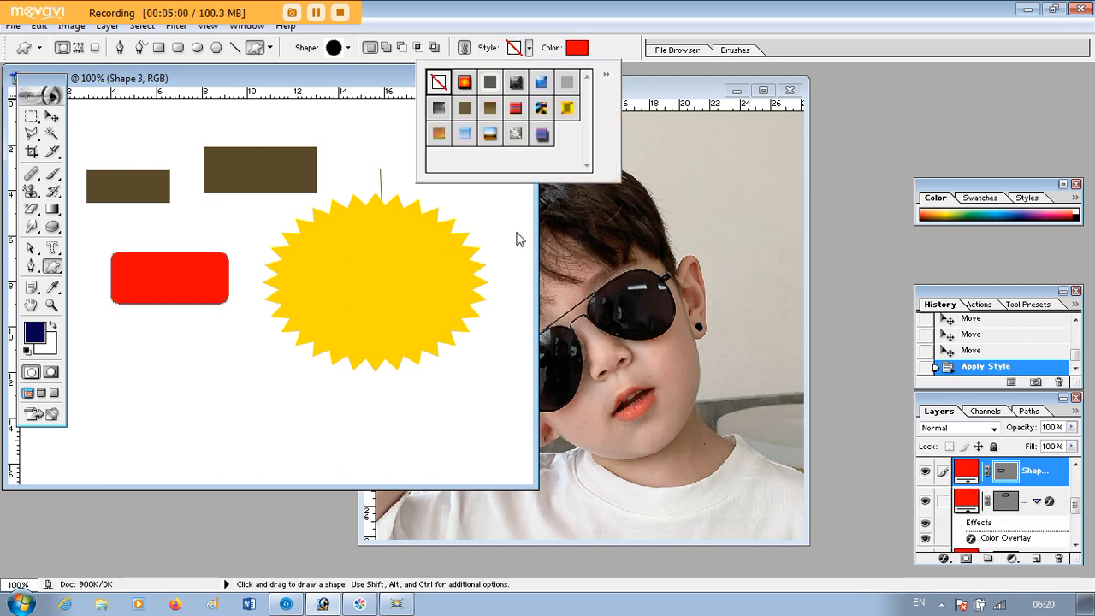
# Step: Create a horizontal text box over the red rounded rectangle and enter ADCA in it
pyautogui.click(50, 250)
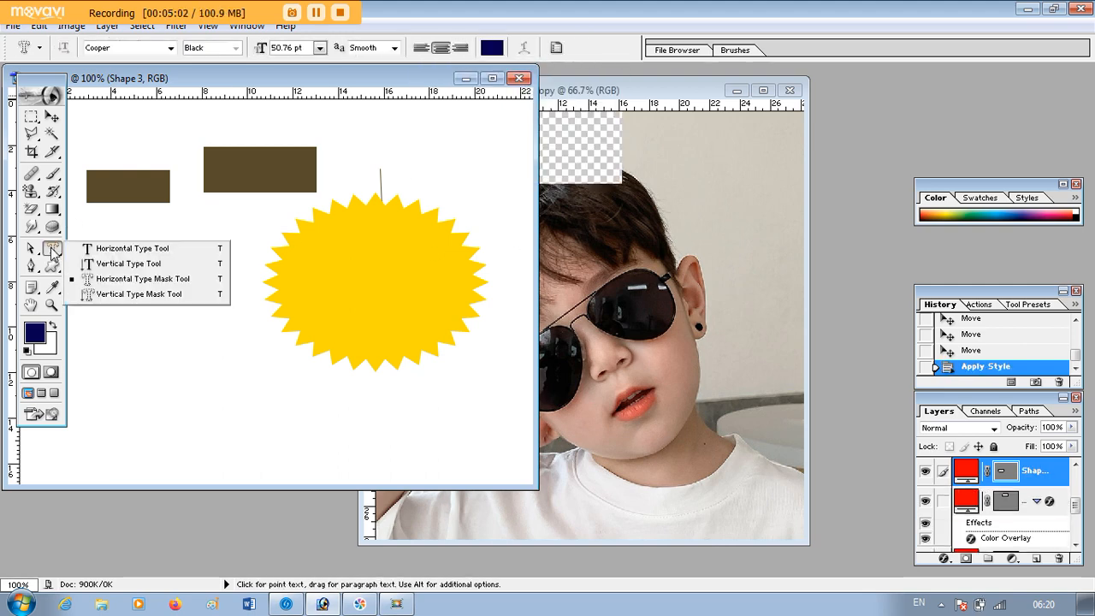
pyautogui.click(109, 249)
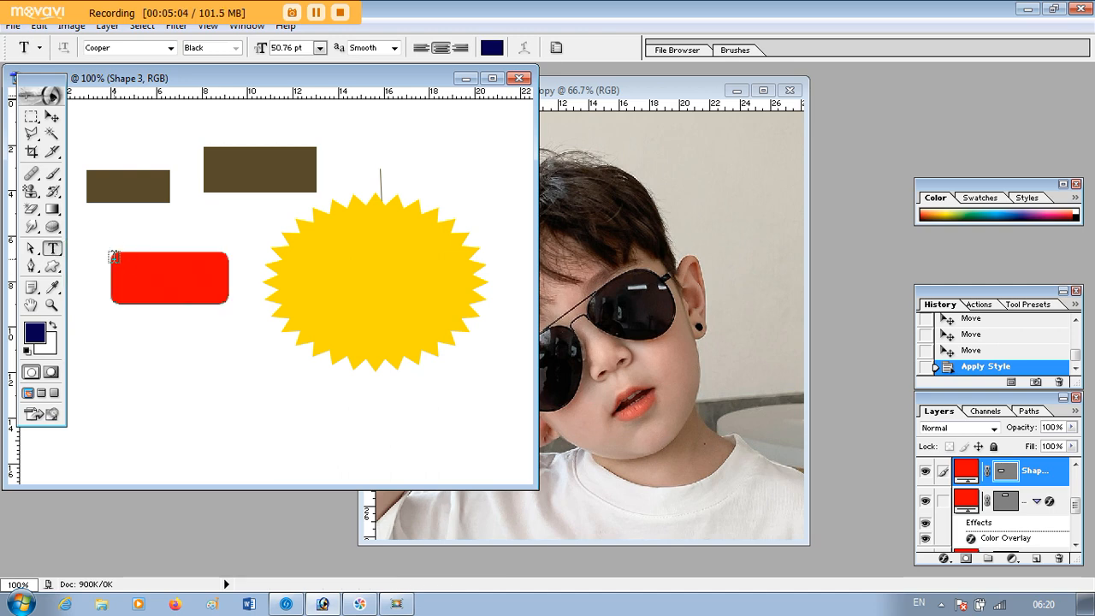
pyautogui.click(226, 297)
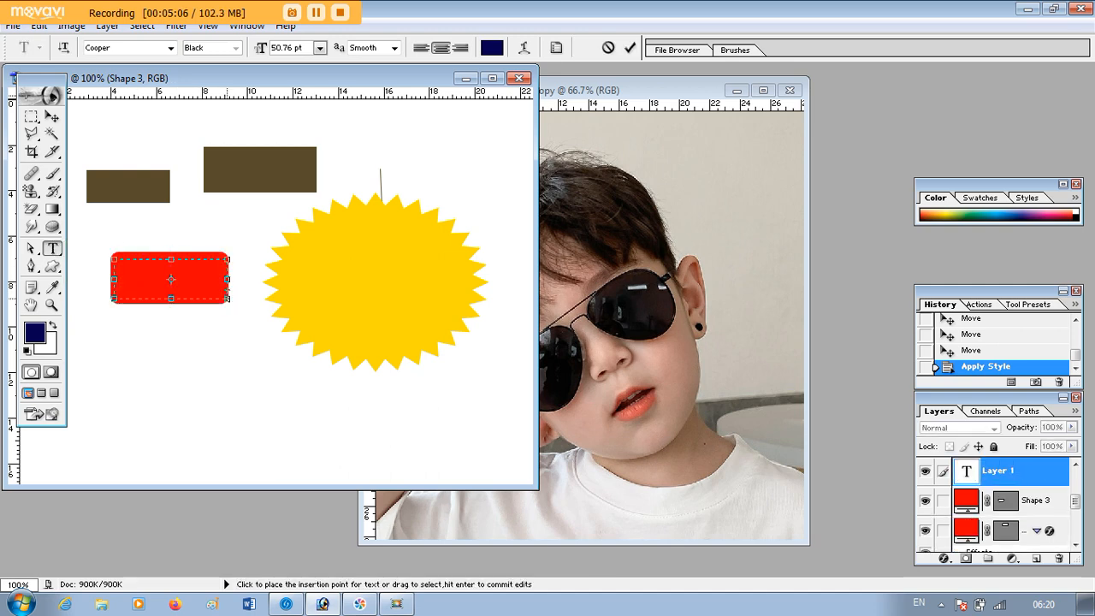
pyautogui.write('a')
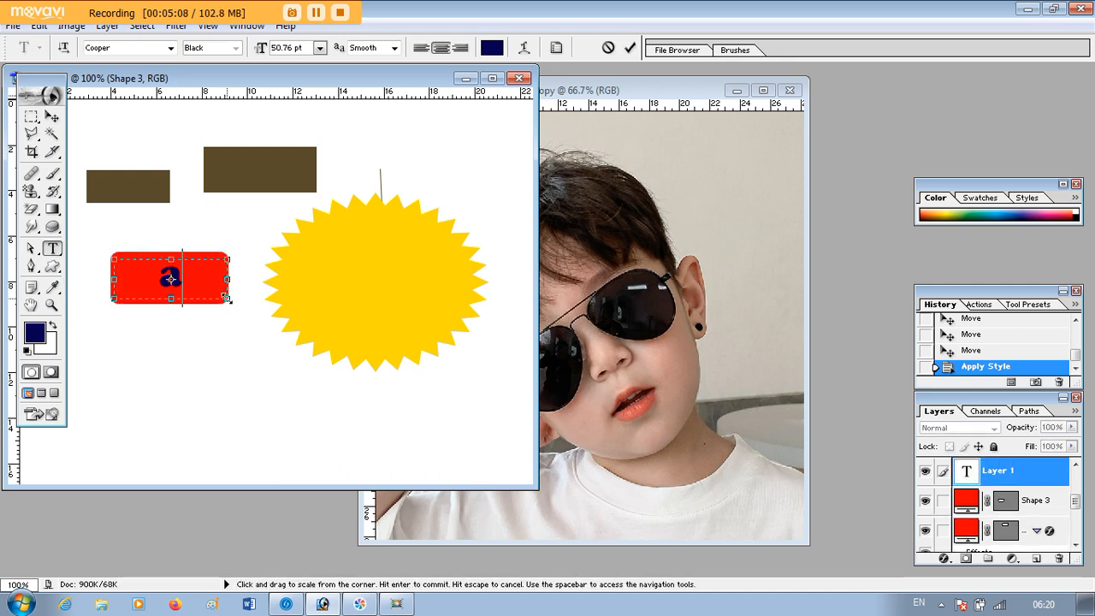
pyautogui.press('BackSpace')
pyautogui.write('ADC')
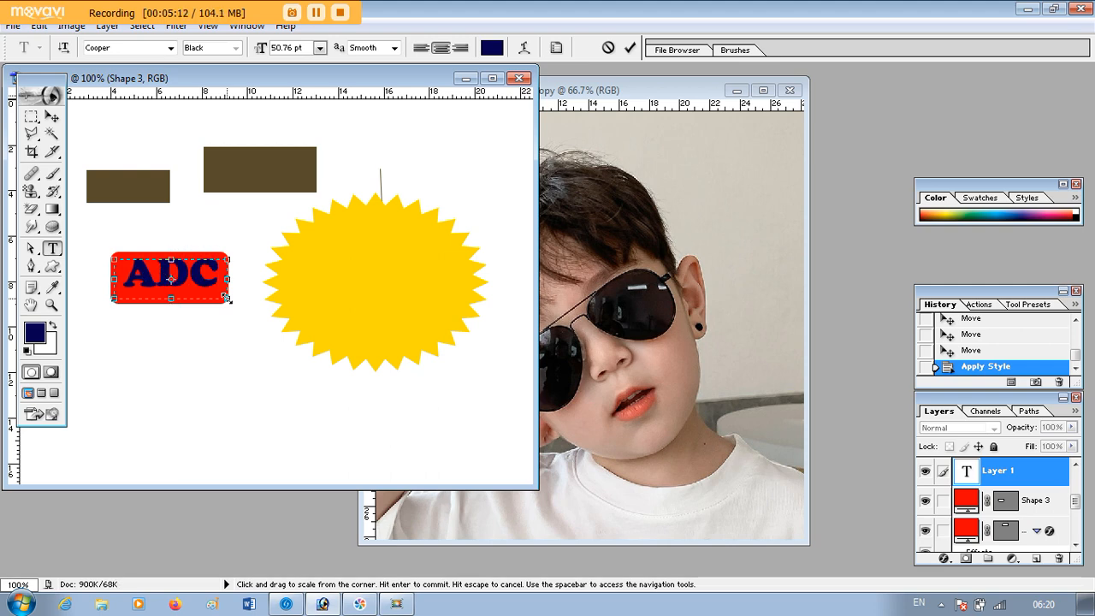
# Step: Reduce the whole ADCA text to 44.76 pt and set its color to white
pyautogui.hotkey('ctrl', 'a')
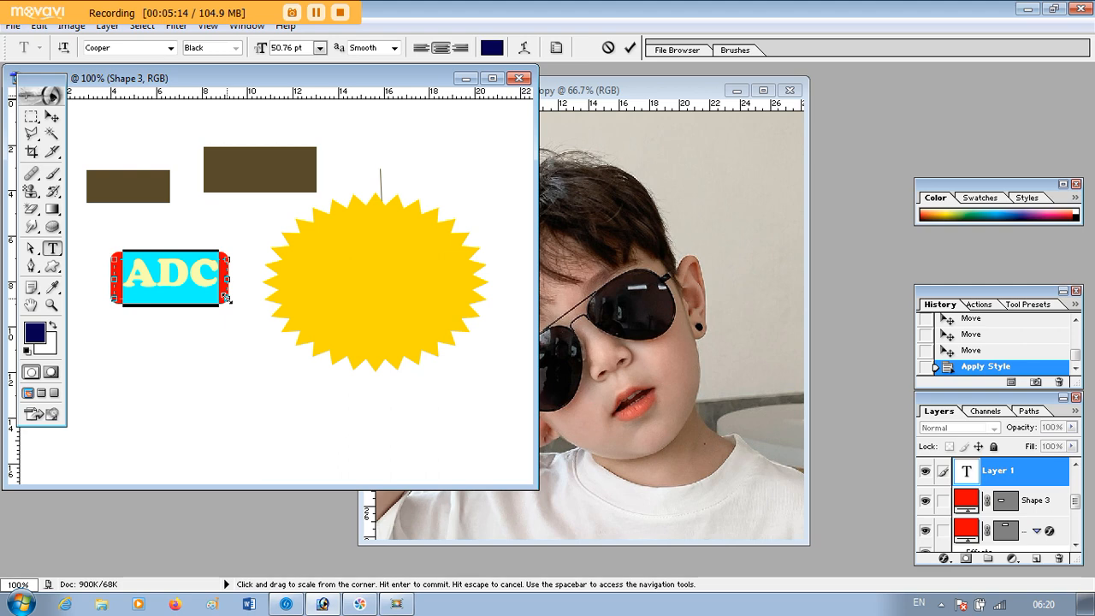
pyautogui.hotkey('ctrl', 'shift', ',')
pyautogui.hotkey('ctrl', 'shift', ',')
pyautogui.hotkey('ctrl', 'shift', ',')
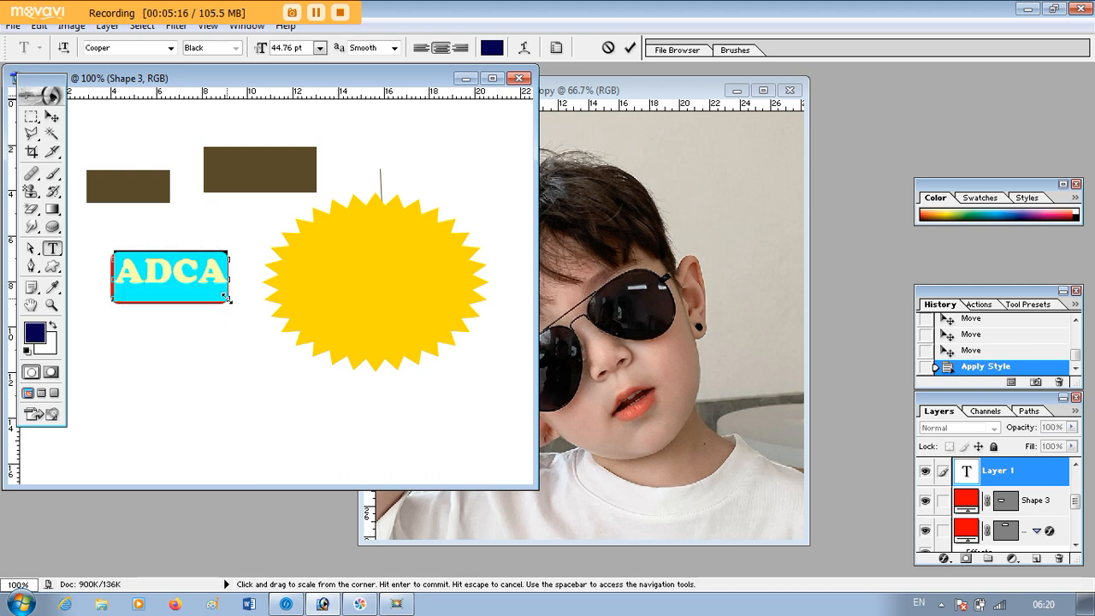
pyautogui.click(494, 50)
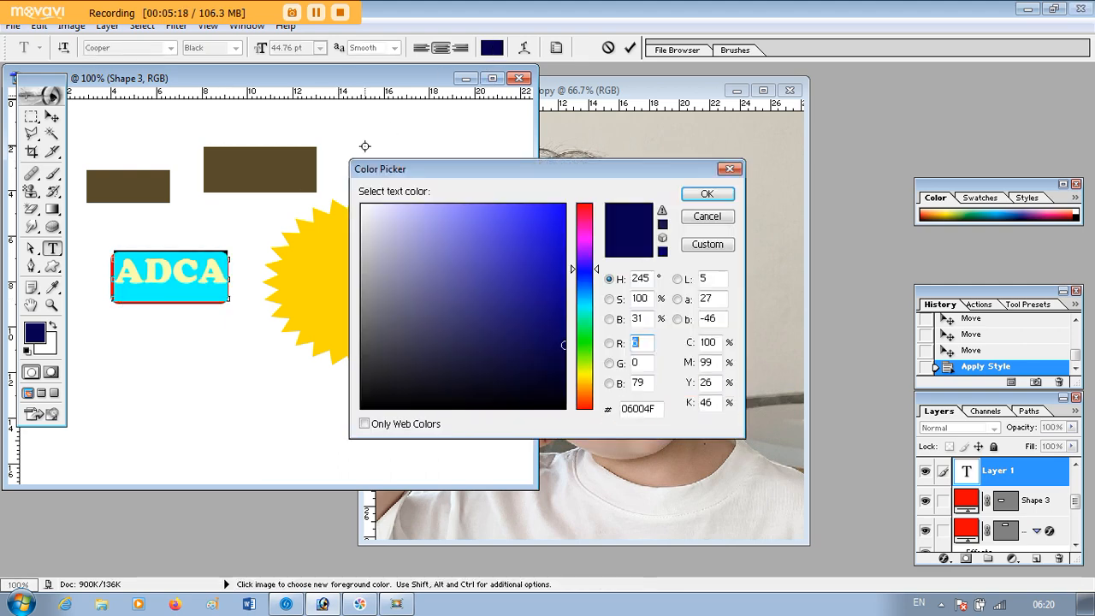
pyautogui.moveTo(370, 211); pyautogui.dragTo(300, 191)
pyautogui.click(707, 193)
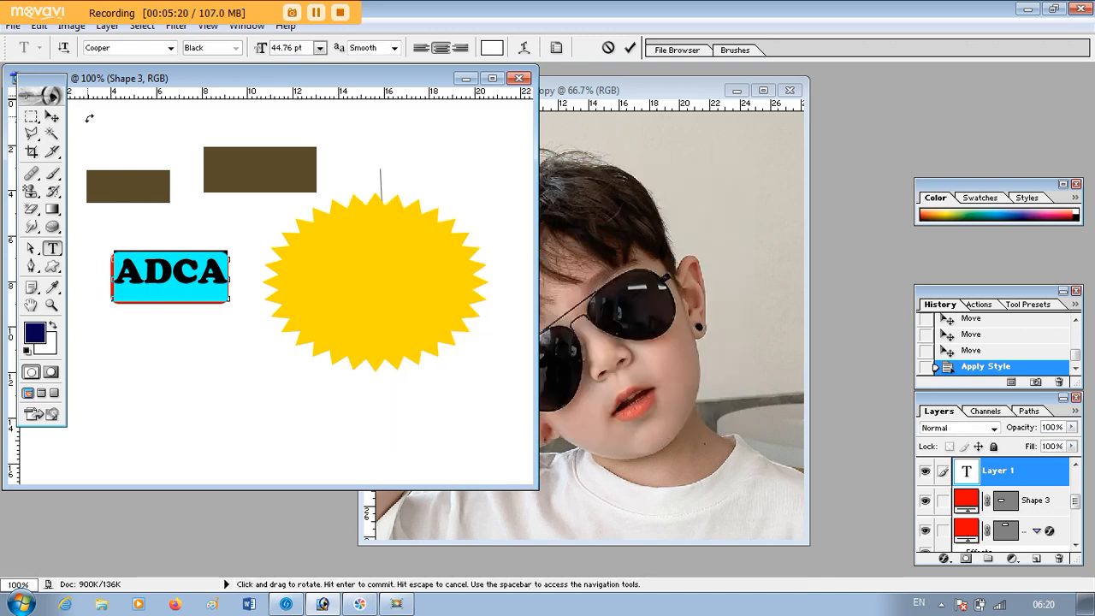
# Step: Move the ADCA text around with the Move tool and leave it centered on the red rounded rectangle
pyautogui.click(58, 119)
pyautogui.moveTo(184, 267); pyautogui.dragTo(182, 279)
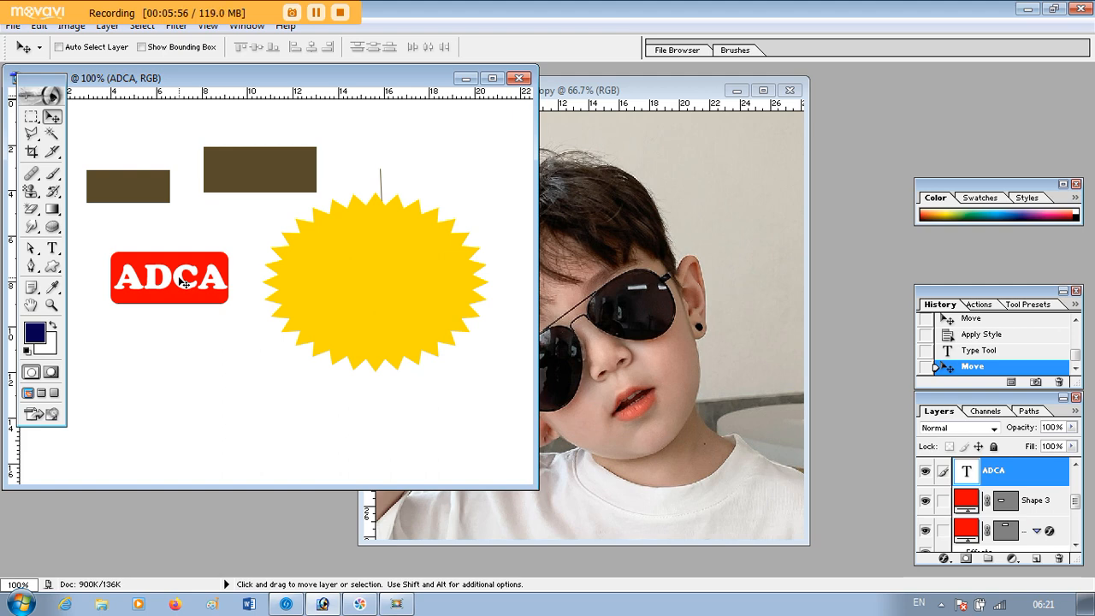
pyautogui.moveTo(181, 283); pyautogui.dragTo(190, 240)
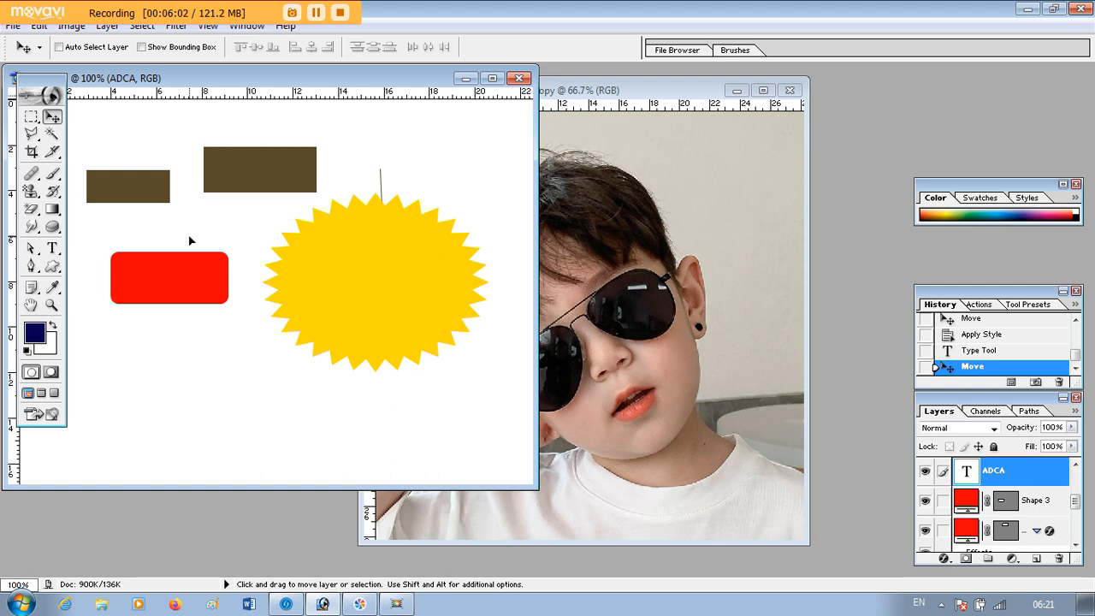
pyautogui.moveTo(189, 244); pyautogui.dragTo(179, 279)
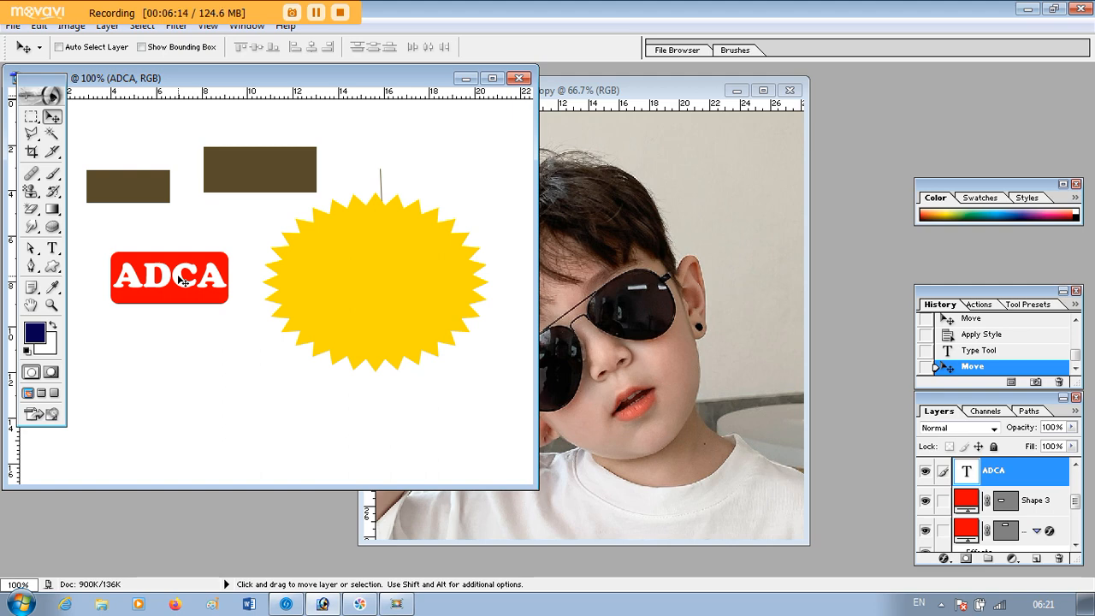
pyautogui.click(106, 27)
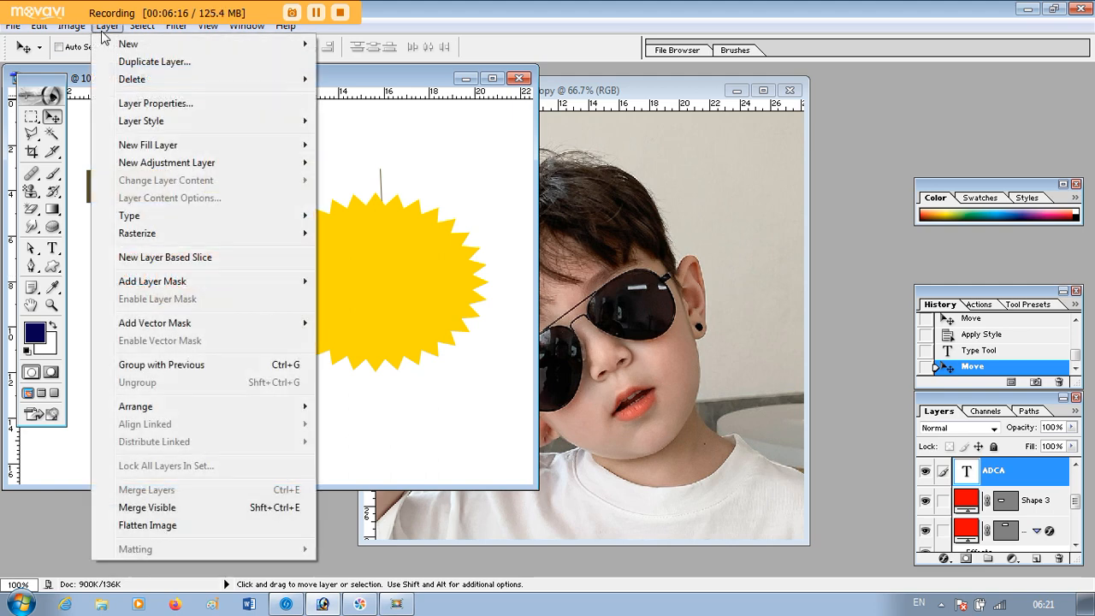
pyautogui.moveTo(257, 406)
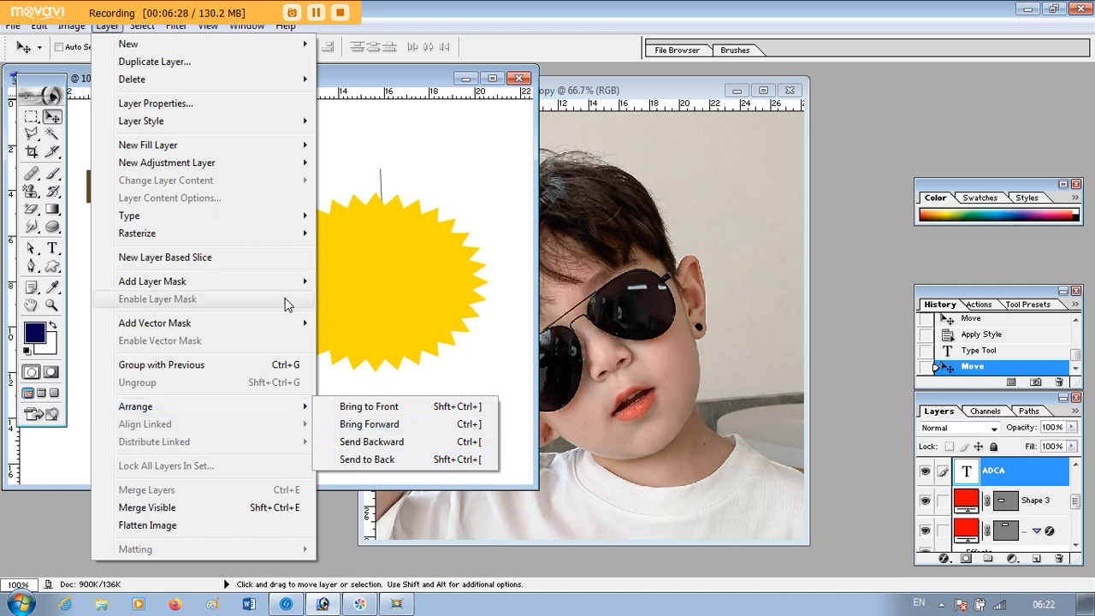
pyautogui.click(330, 291)
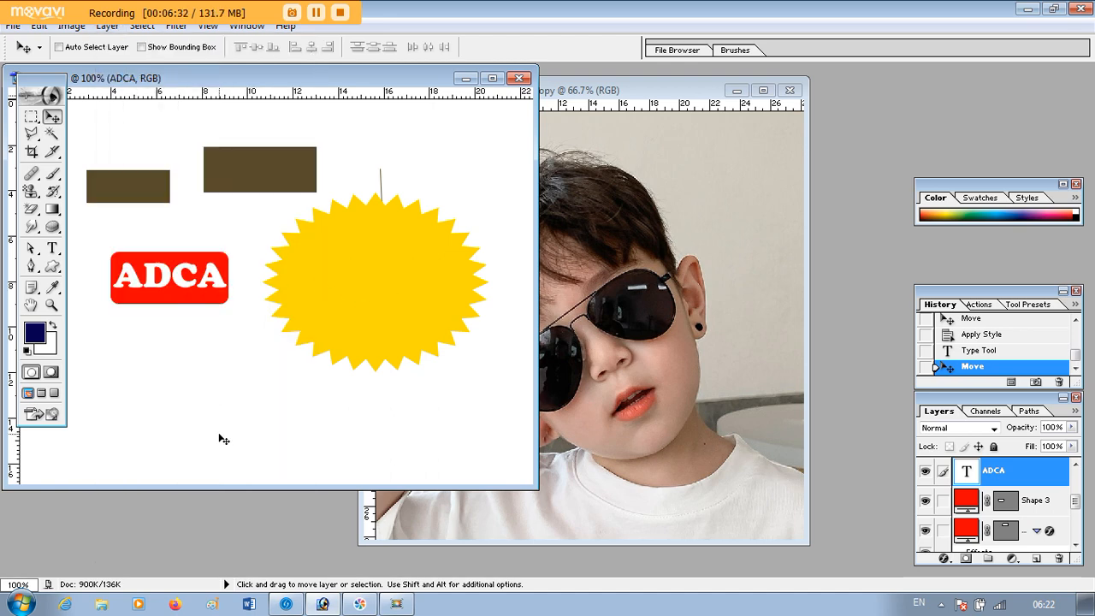
pyautogui.click(32, 266)
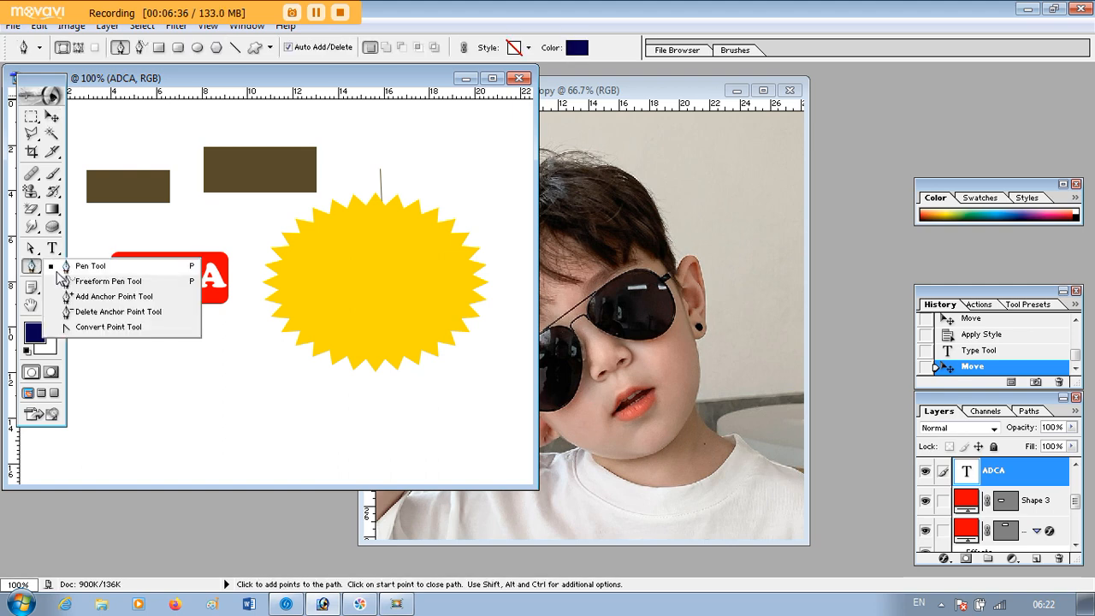
pyautogui.click(58, 269)
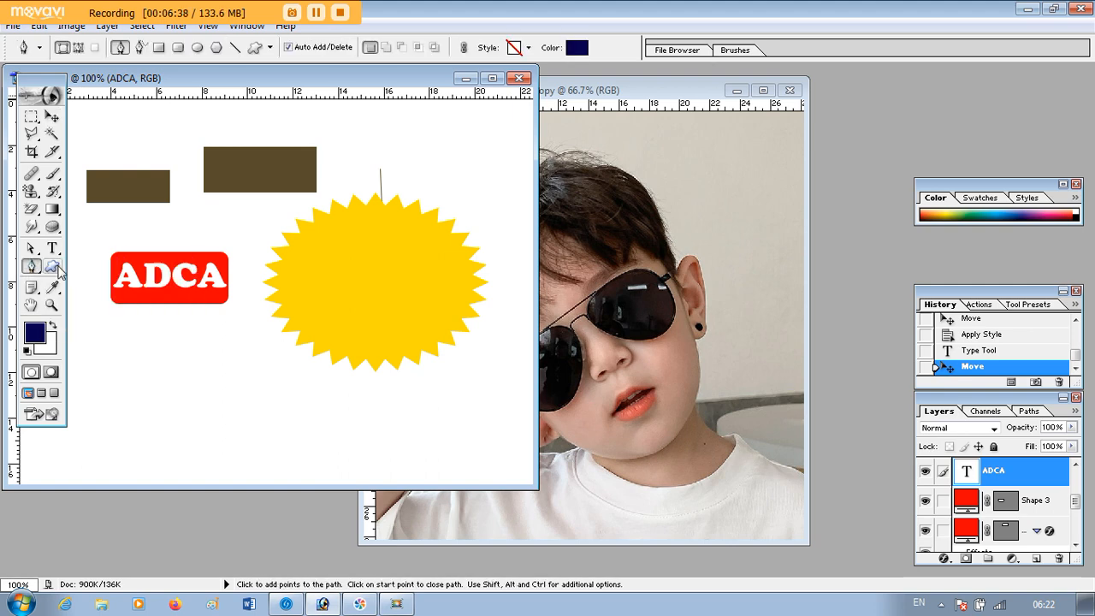
# Step: Draw the seal custom shape as a path overlapping the yellow starburst's upper part, and convert the path to a selection
pyautogui.click(53, 268)
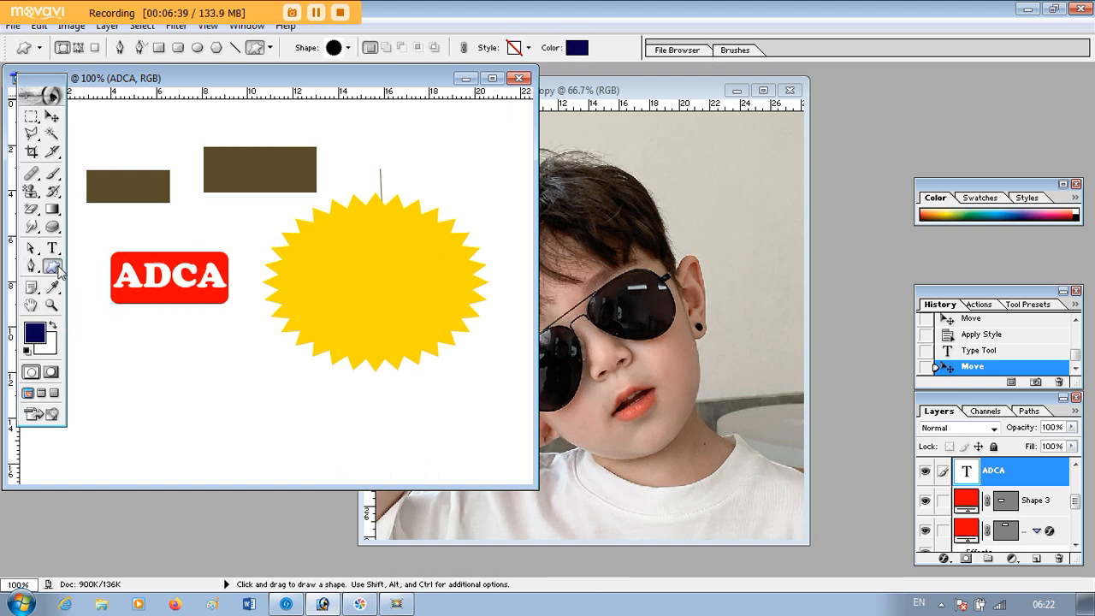
pyautogui.click(348, 49)
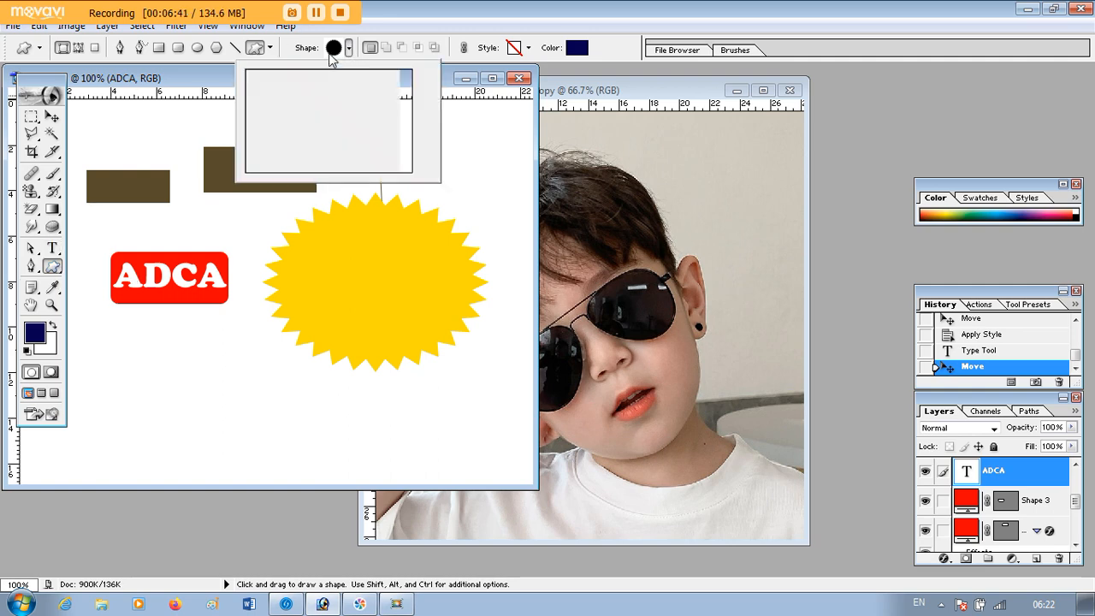
pyautogui.click(65, 50)
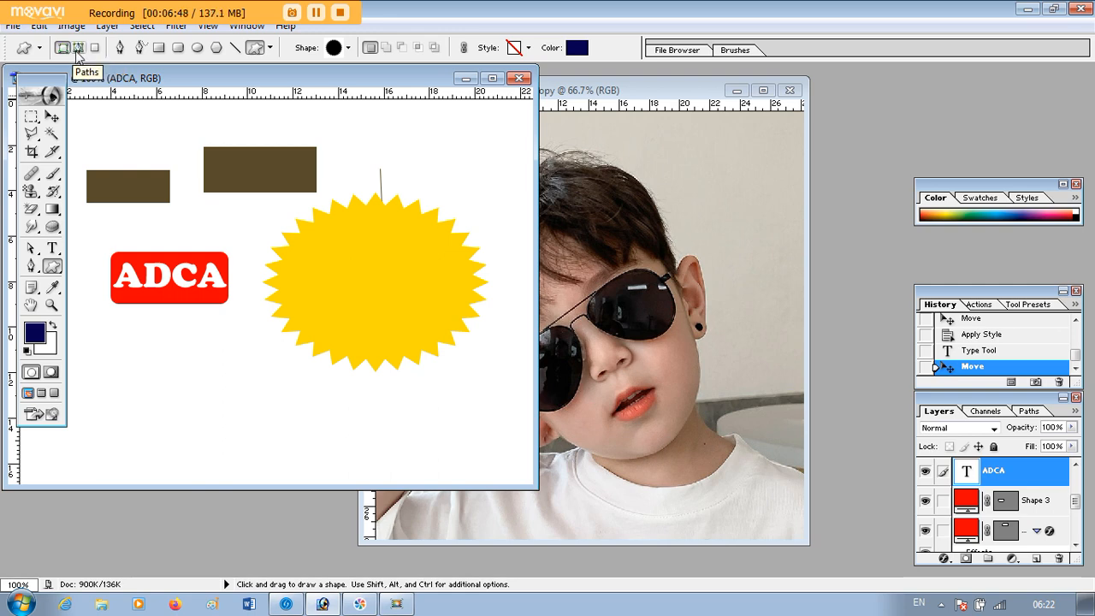
pyautogui.moveTo(356, 163); pyautogui.dragTo(510, 318)
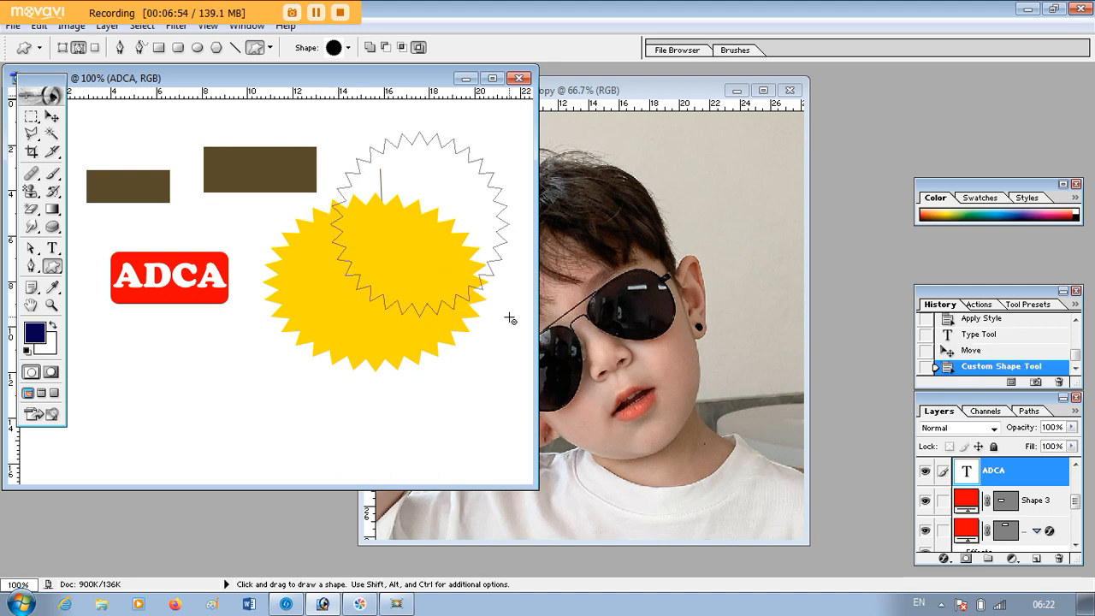
pyautogui.hotkey('ctrl', 'Return')
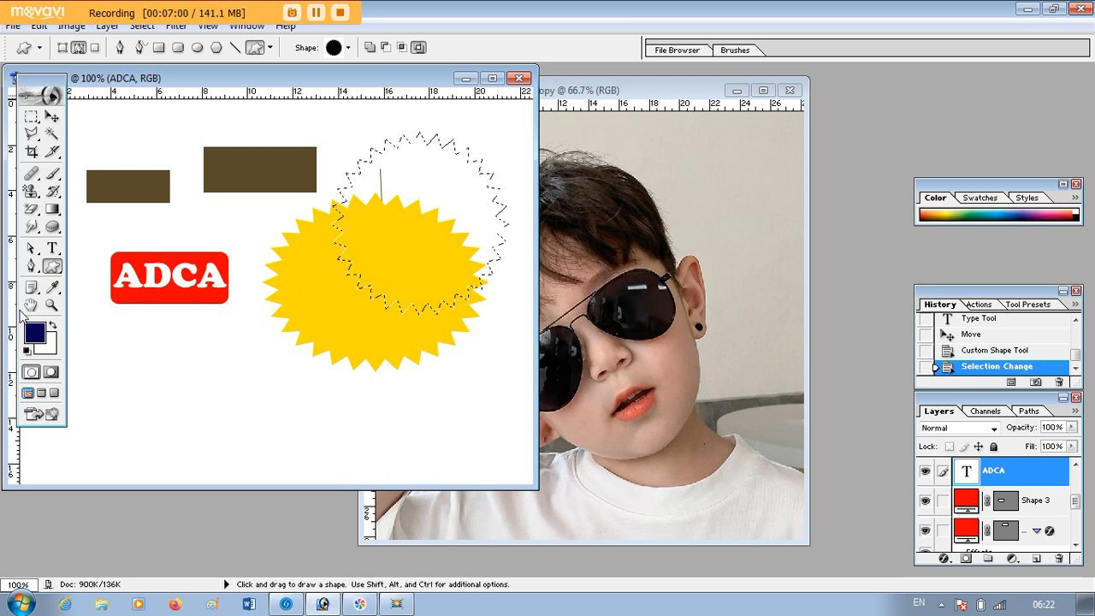
# Step: Swap the foreground and background colors and try to clear the seal-shaped selection on the ADCA text layer
pyautogui.click(52, 326)
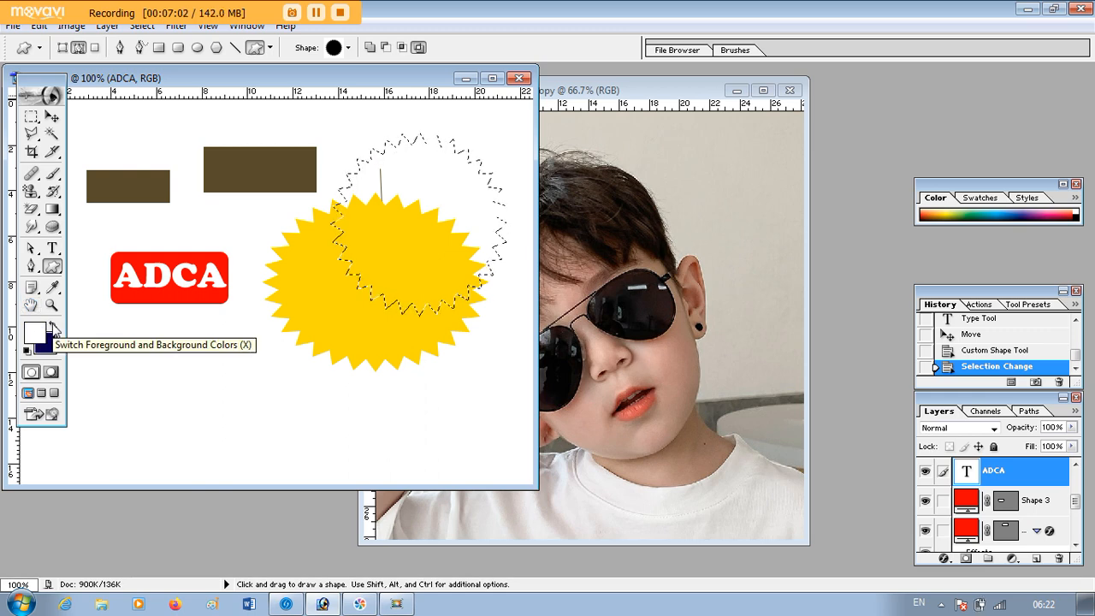
pyautogui.press('Delete')
pyautogui.press('Return')
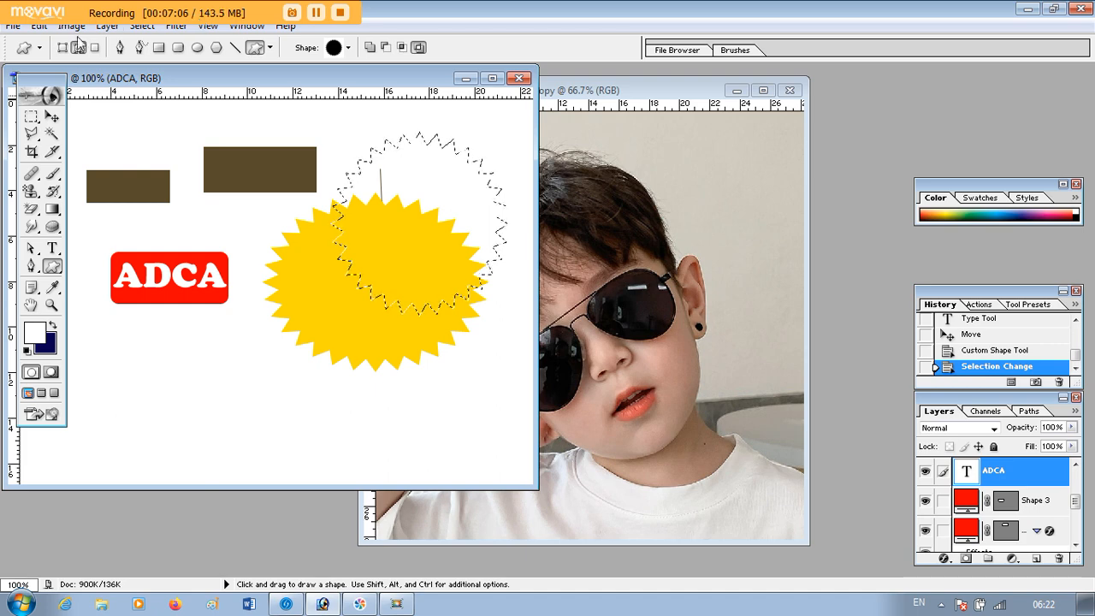
# Step: Merge all visible layers and clear the seal-shaped selection to the dark blue background color, leaving the foreground and background colors swapped back
pyautogui.click(107, 26)
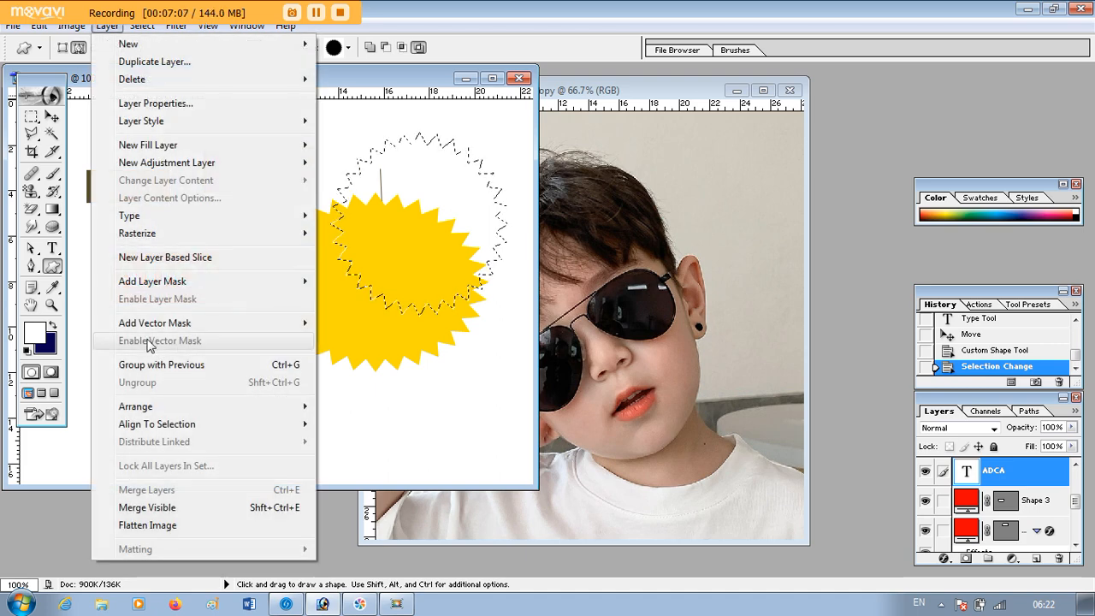
pyautogui.click(155, 507)
pyautogui.press('Delete')
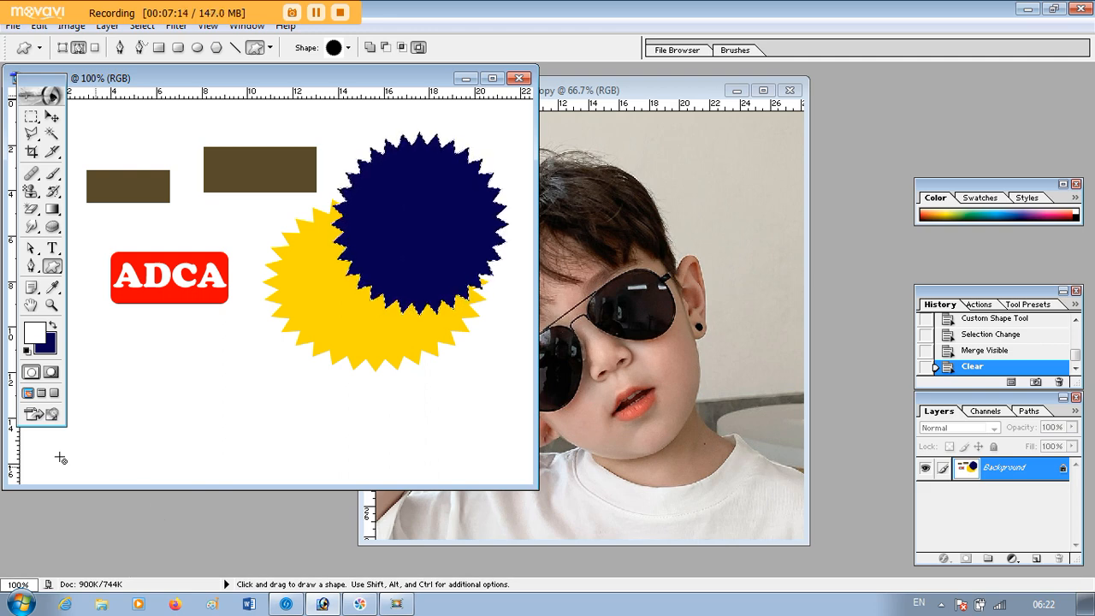
pyautogui.click(53, 326)
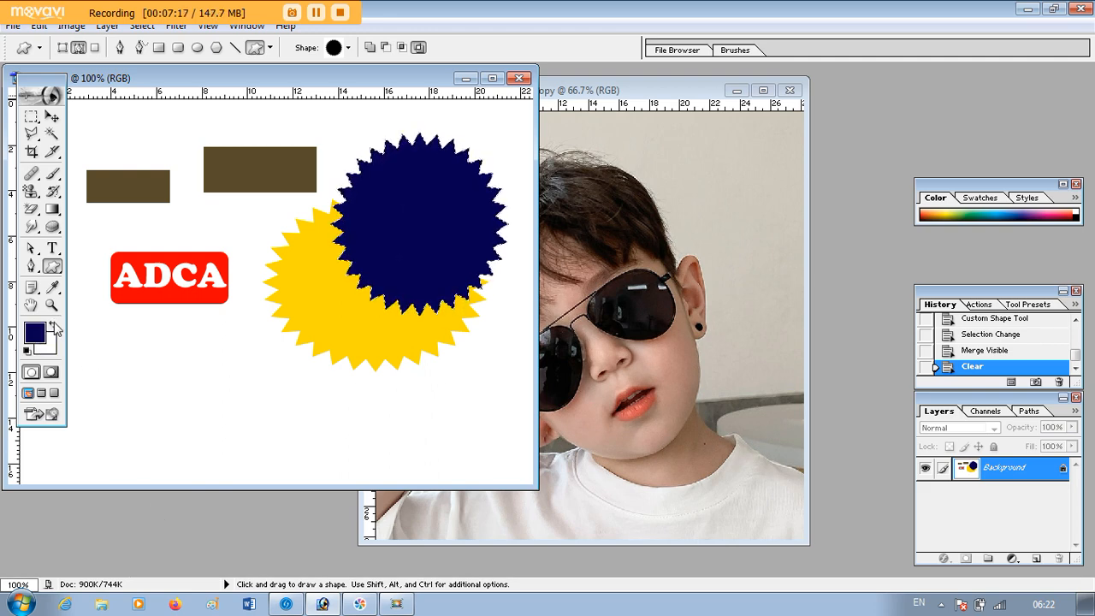
# Step: Clear the whole merged canvas to the white background color and deselect
pyautogui.hotkey('ctrl', 'a')
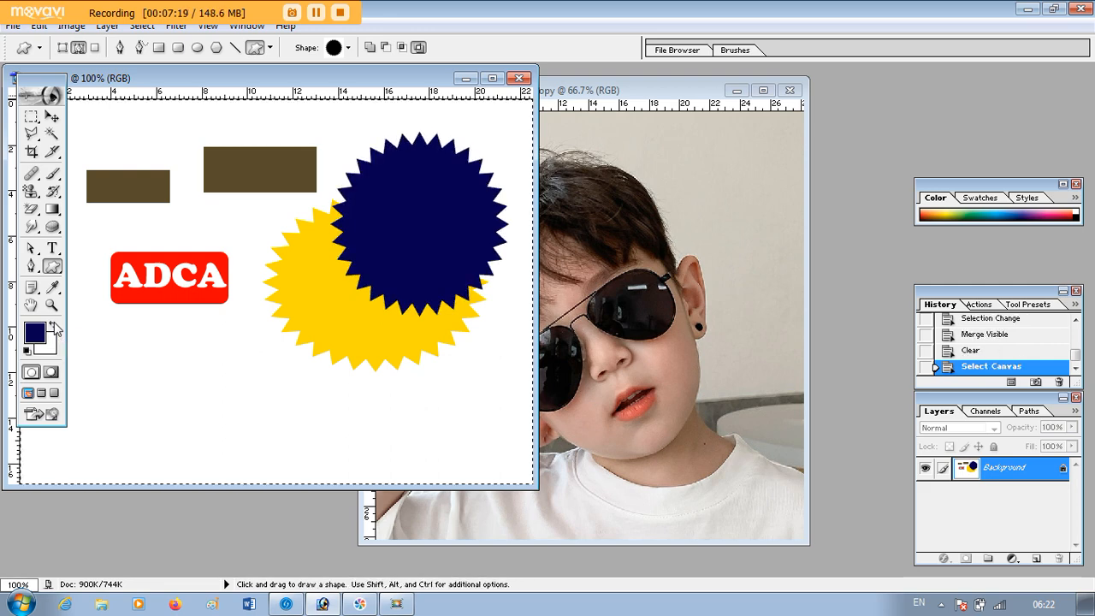
pyautogui.press('Delete')
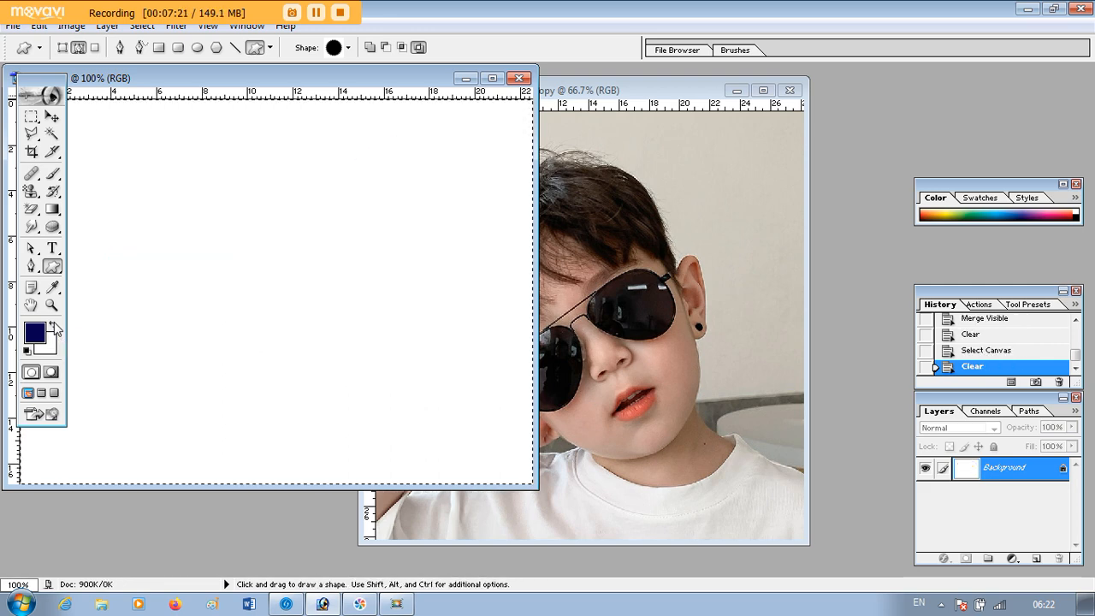
pyautogui.hotkey('ctrl', 'd')
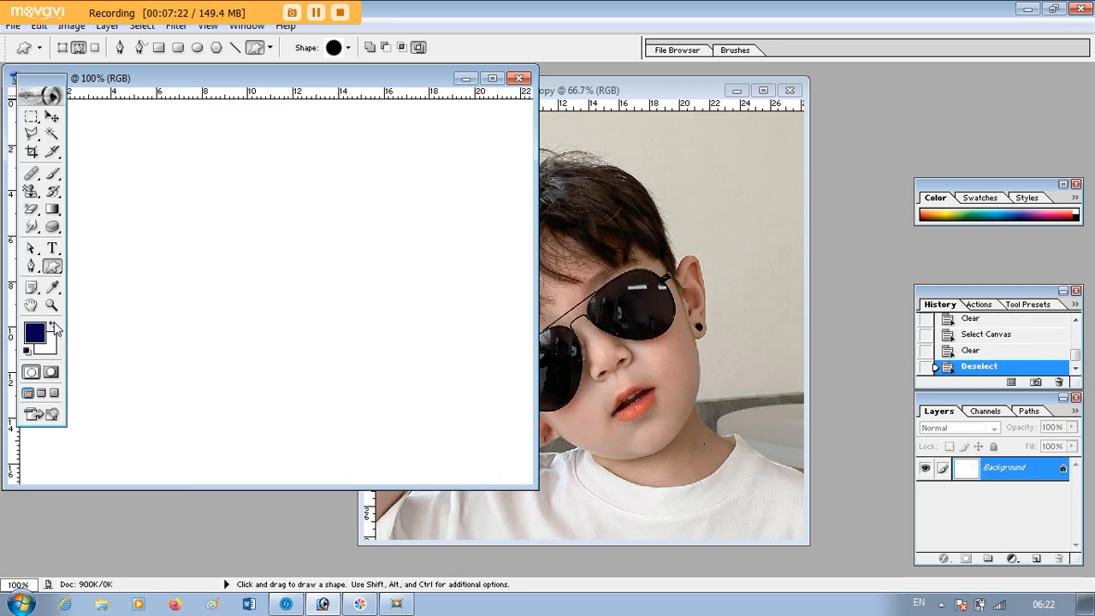
# Step: Draw a closed, irregular six-sided dark blue shape layer on the blank canvas with the Pen tool in shape layers mode
pyautogui.click(31, 266)
pyautogui.click(81, 269)
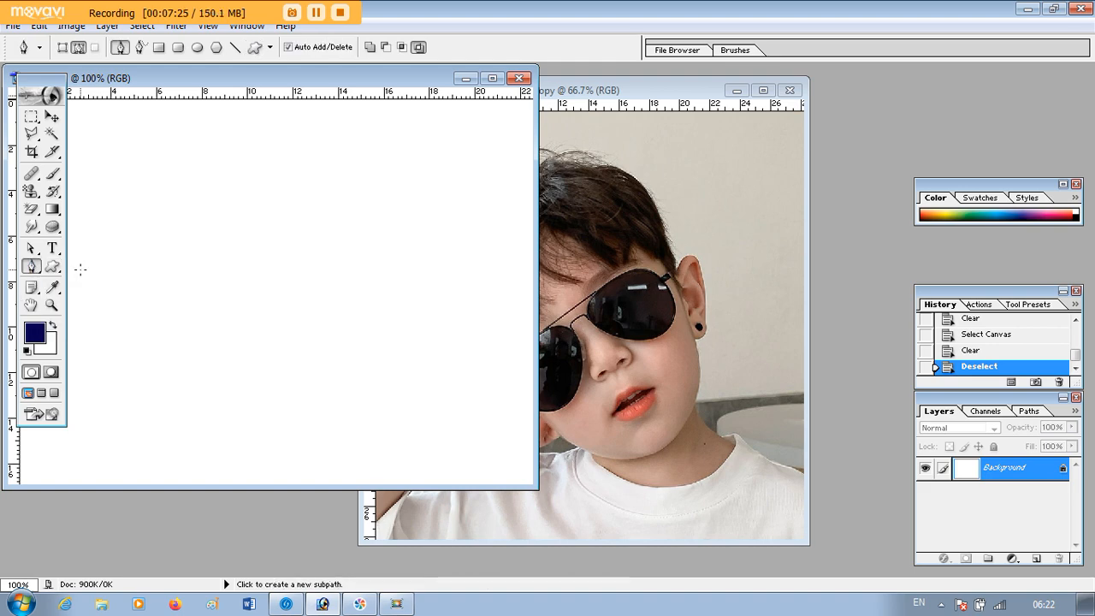
pyautogui.click(63, 48)
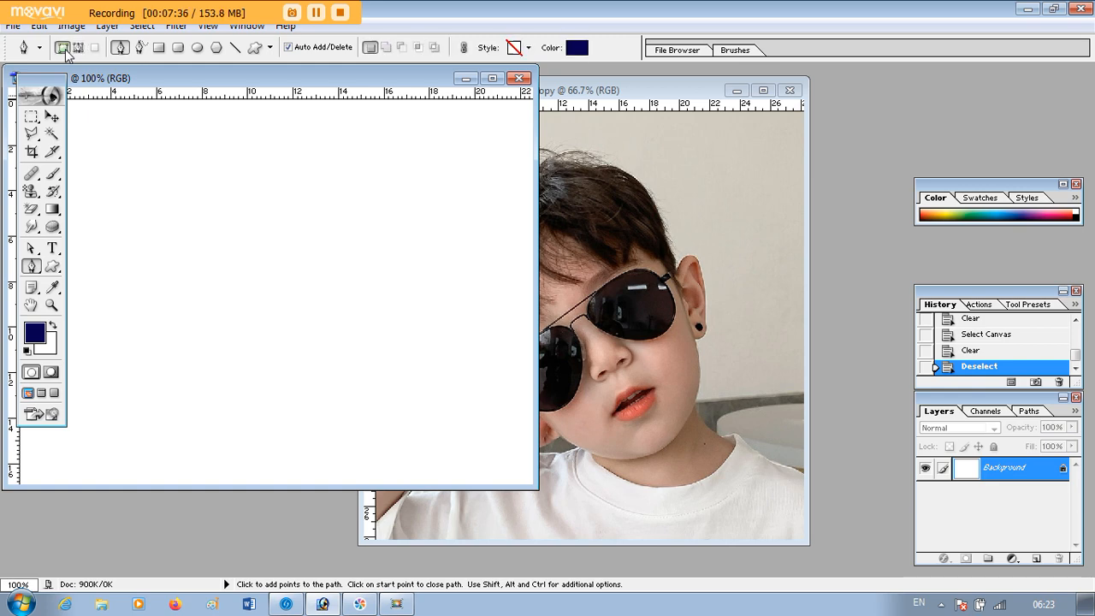
pyautogui.click(158, 204)
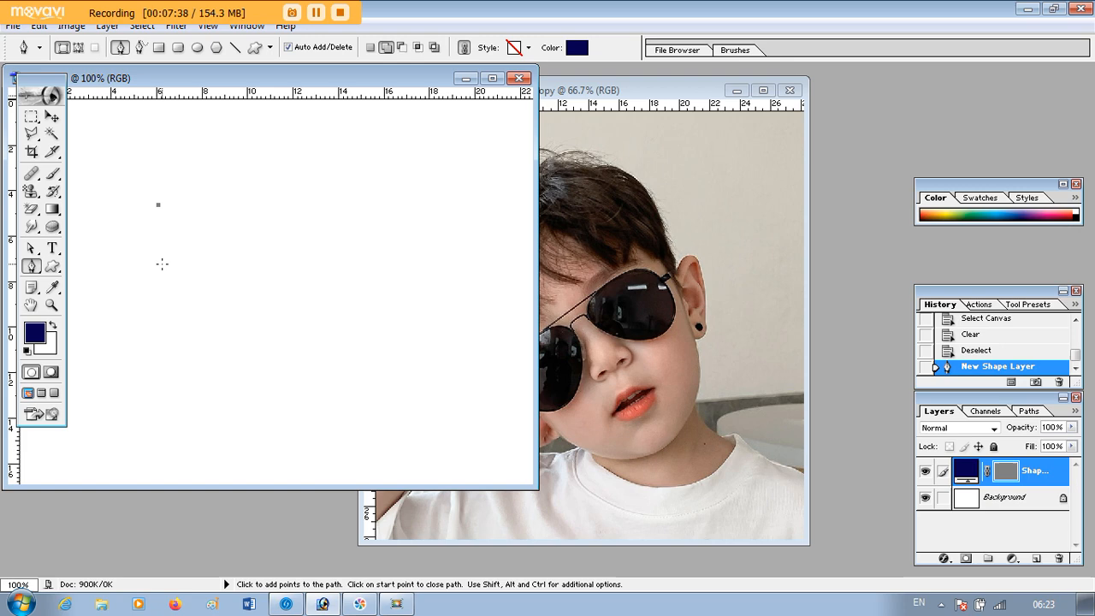
pyautogui.click(165, 311)
pyautogui.click(287, 315)
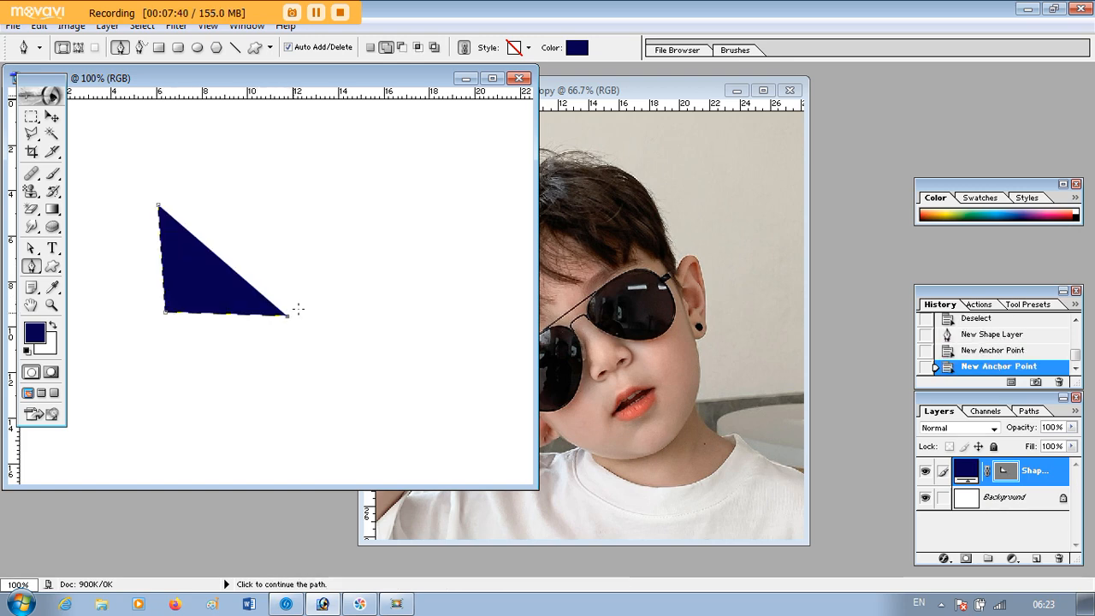
pyautogui.click(368, 266)
pyautogui.click(325, 179)
pyautogui.click(215, 157)
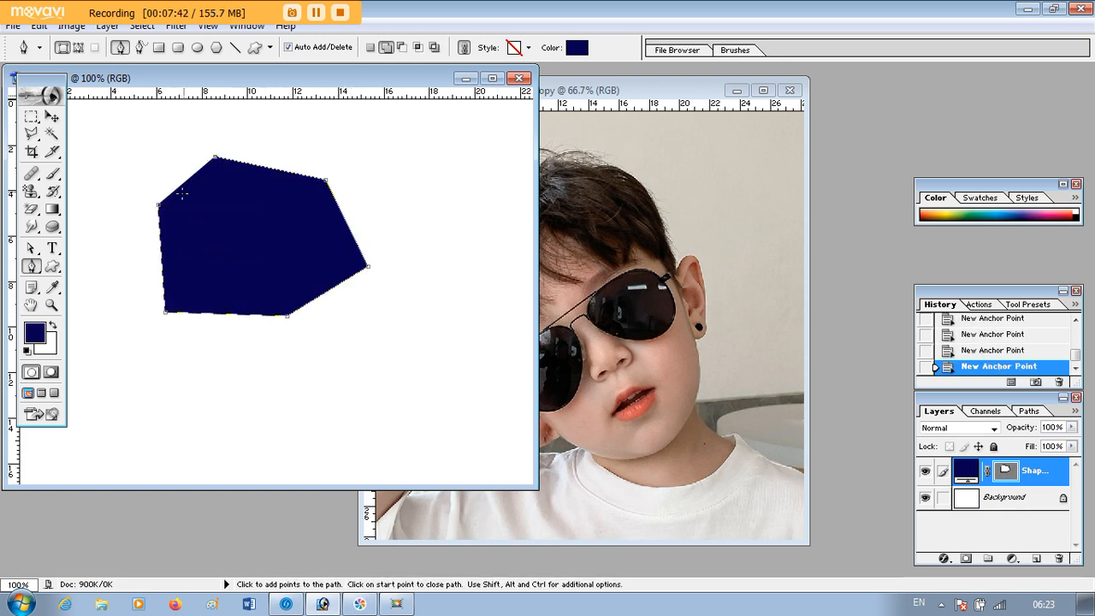
pyautogui.click(159, 210)
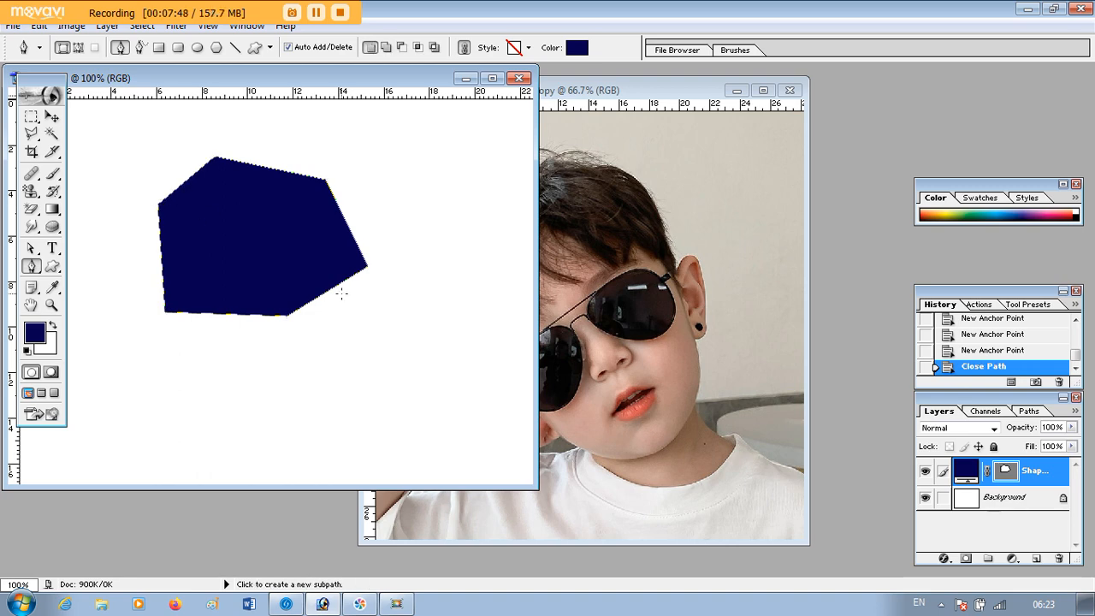
# Step: Draw a closed five-sided pen path beside the dark blue shape in paths mode, and convert it to a selection
pyautogui.click(78, 48)
pyautogui.click(388, 193)
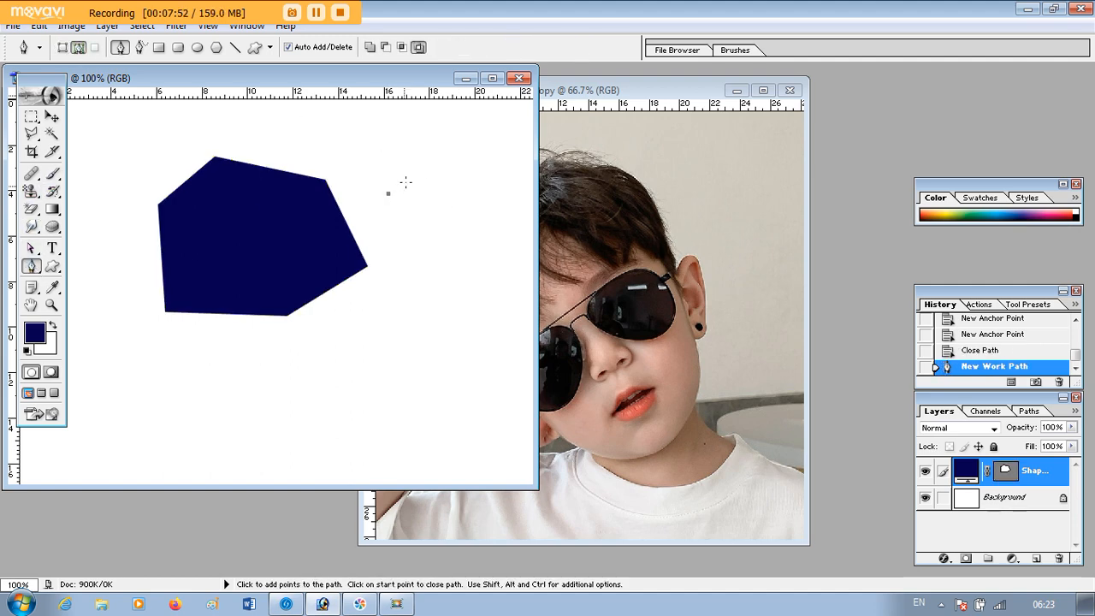
pyautogui.click(473, 139)
pyautogui.click(508, 249)
pyautogui.click(445, 311)
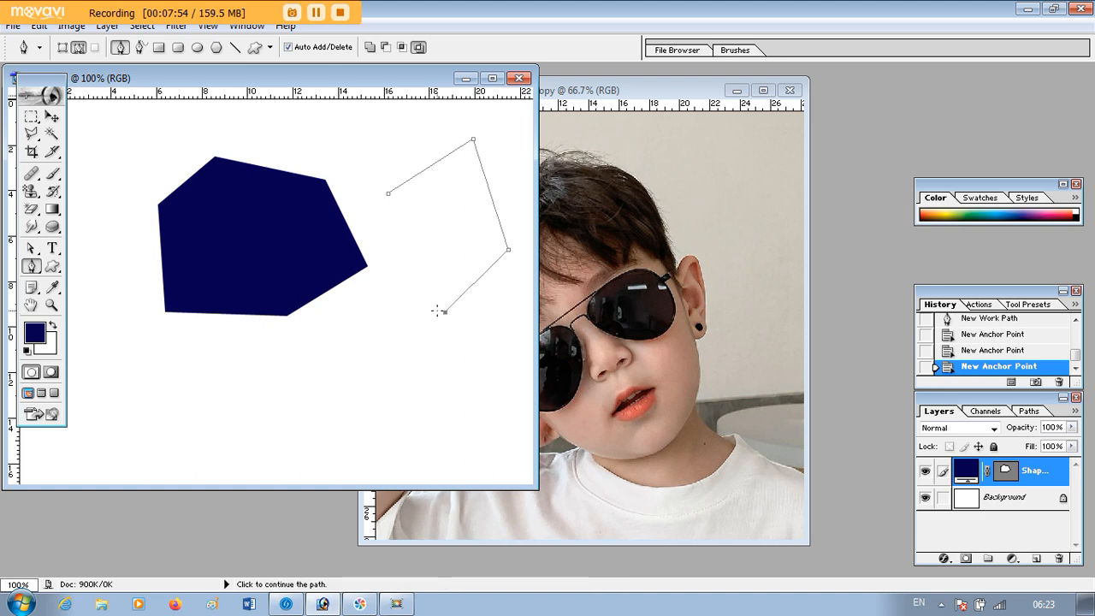
pyautogui.click(396, 275)
pyautogui.click(388, 194)
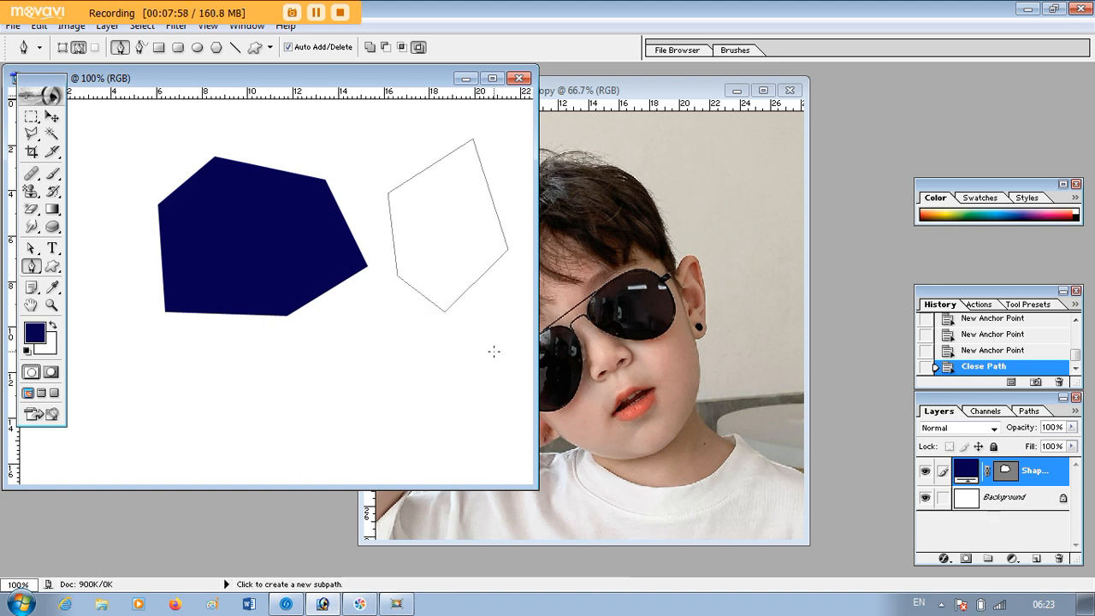
pyautogui.hotkey('ctrl', 'Return')
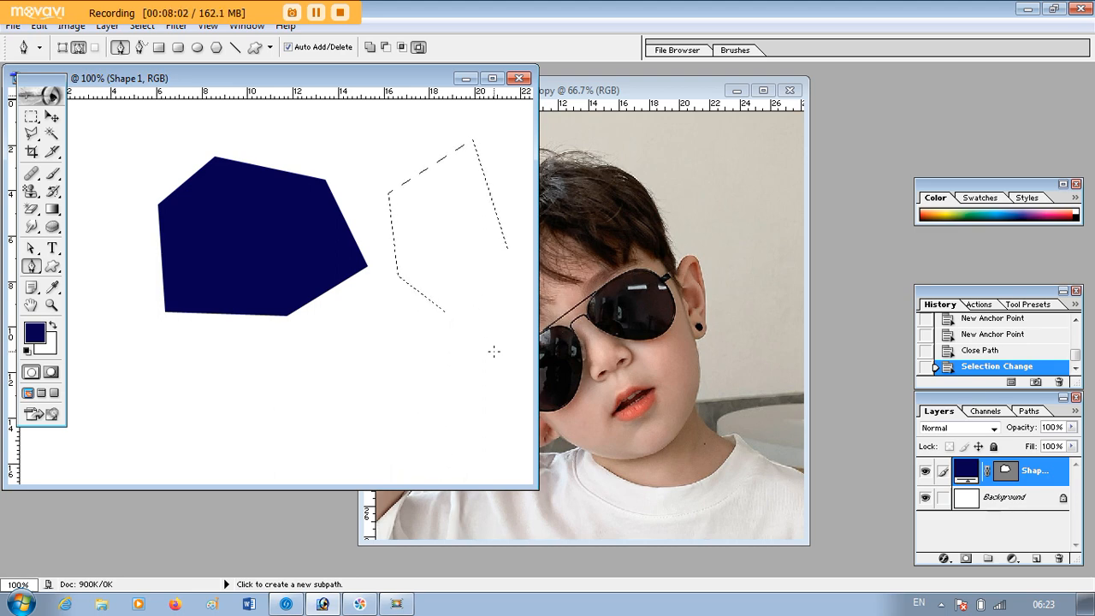
# Step: Switch to the boy's photo at 200% zoom and start a pen path along the upper edge of the sunglasses' lower-left hinge
pyautogui.click(676, 96)
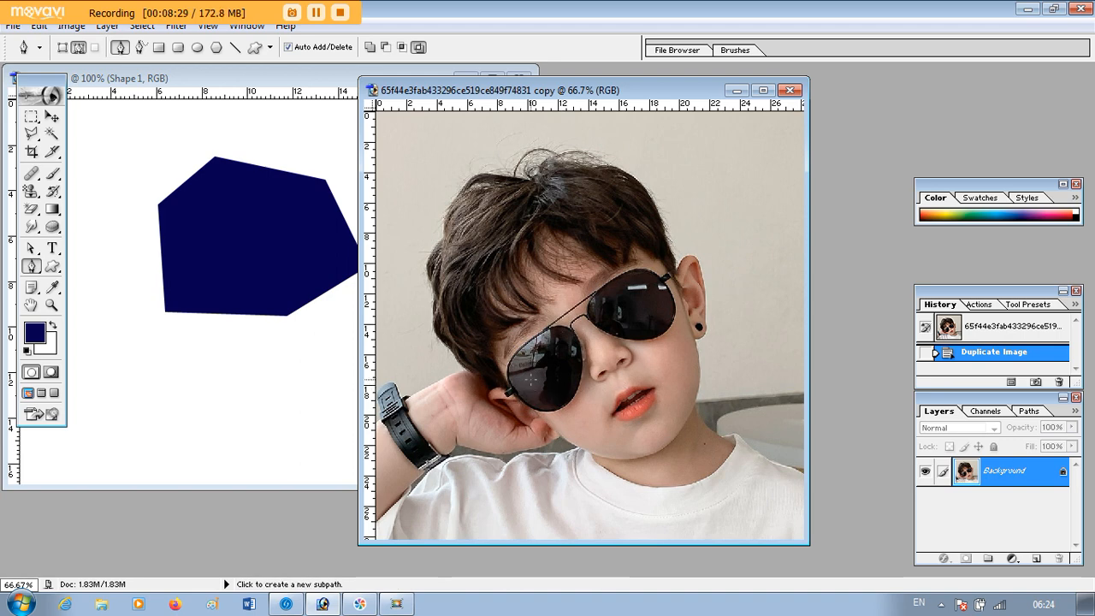
pyautogui.click(30, 266)
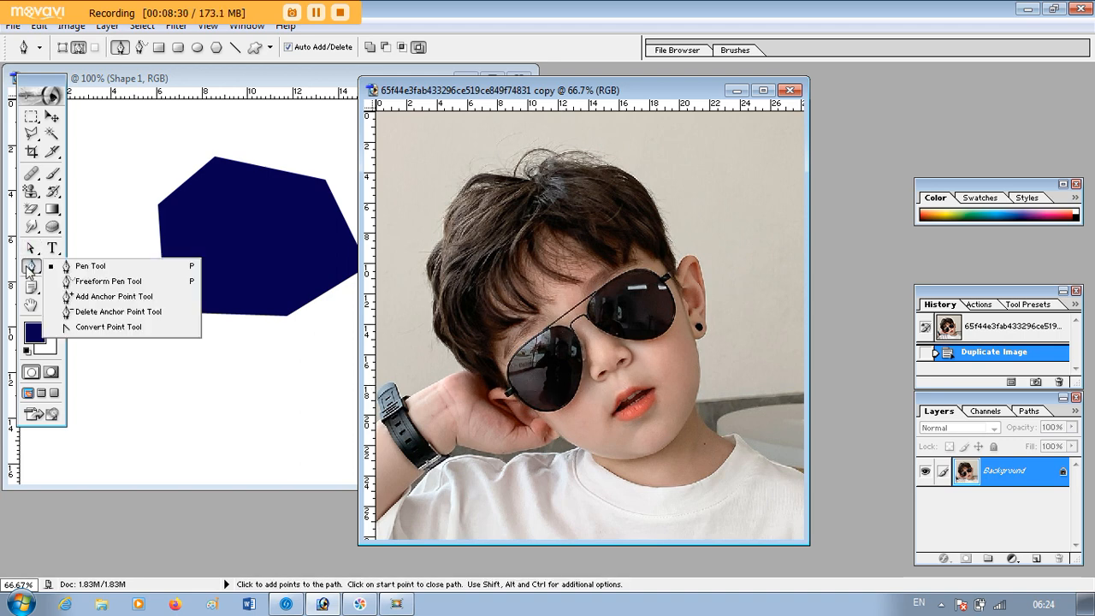
pyautogui.click(82, 268)
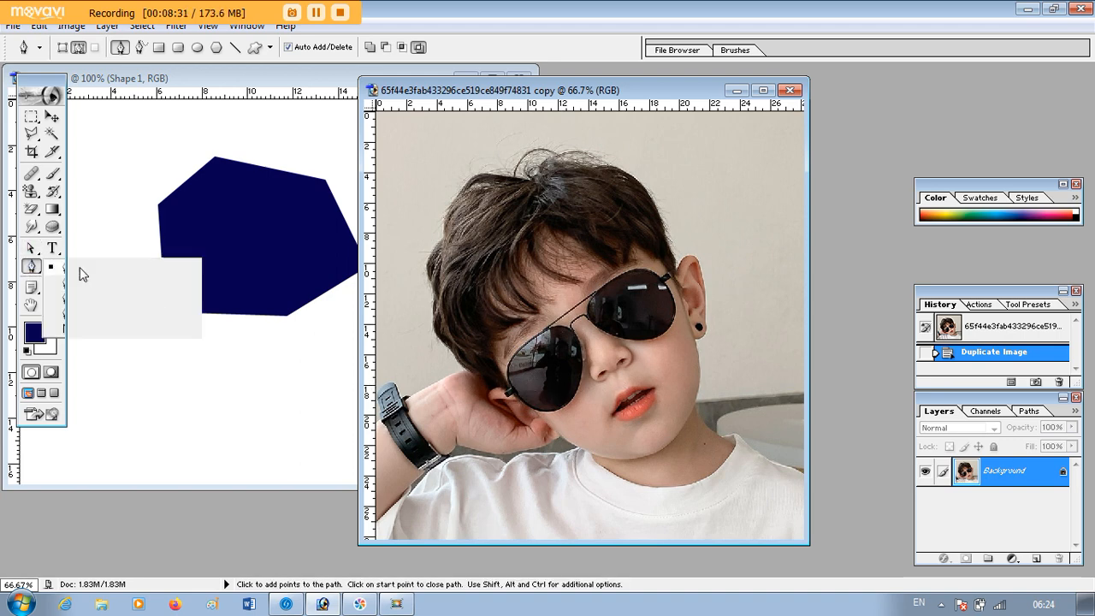
pyautogui.click(762, 90)
pyautogui.hotkey('ctrl', '+')
pyautogui.hotkey('ctrl', '+')
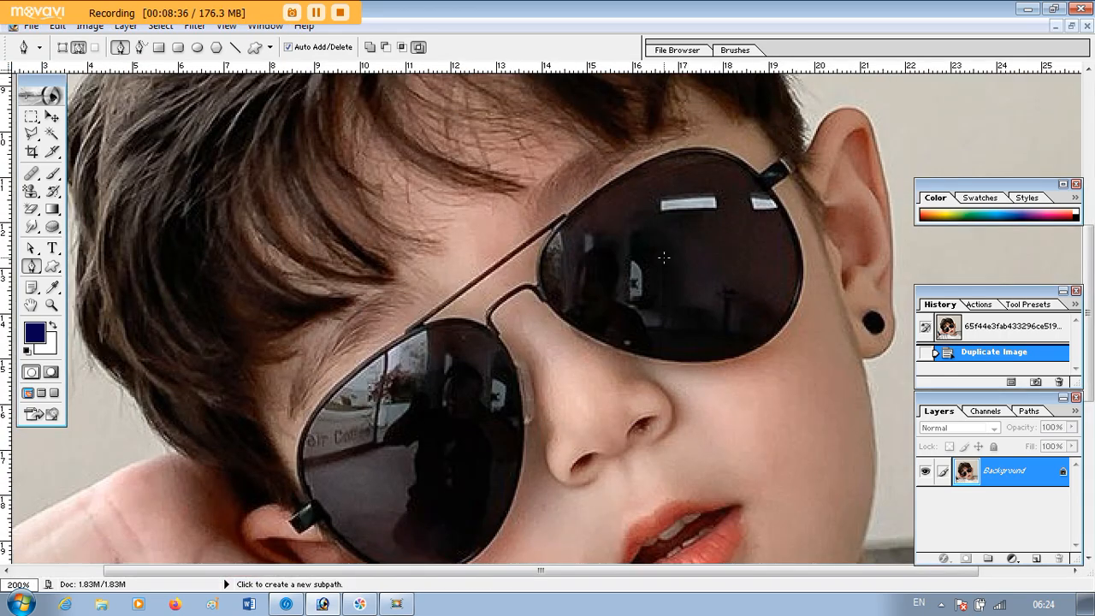
pyautogui.moveTo(1092, 292); pyautogui.dragTo(1093, 321)
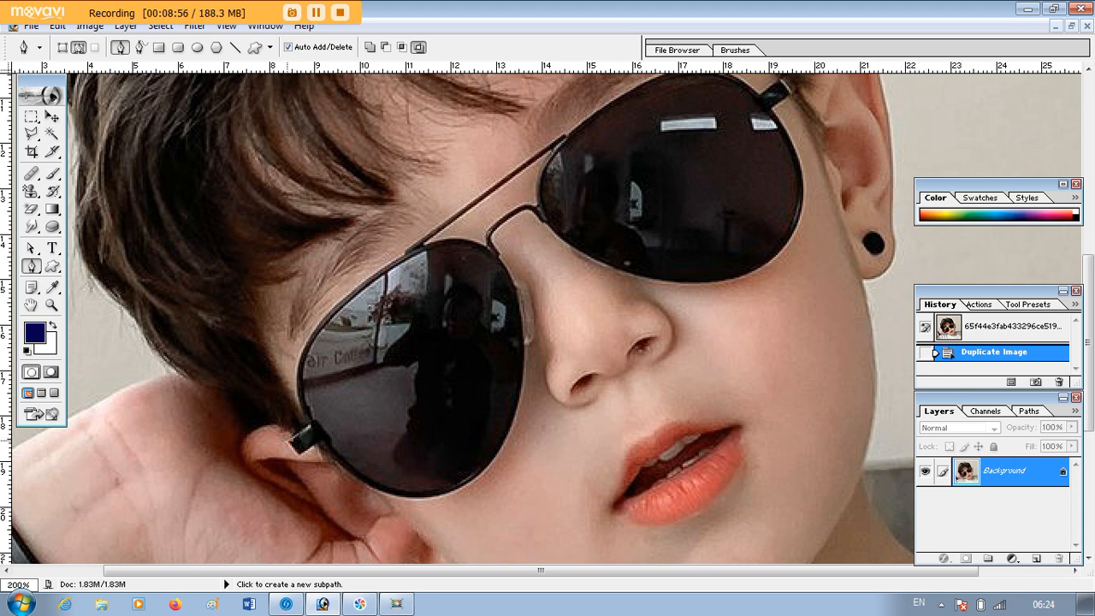
pyautogui.click(288, 438)
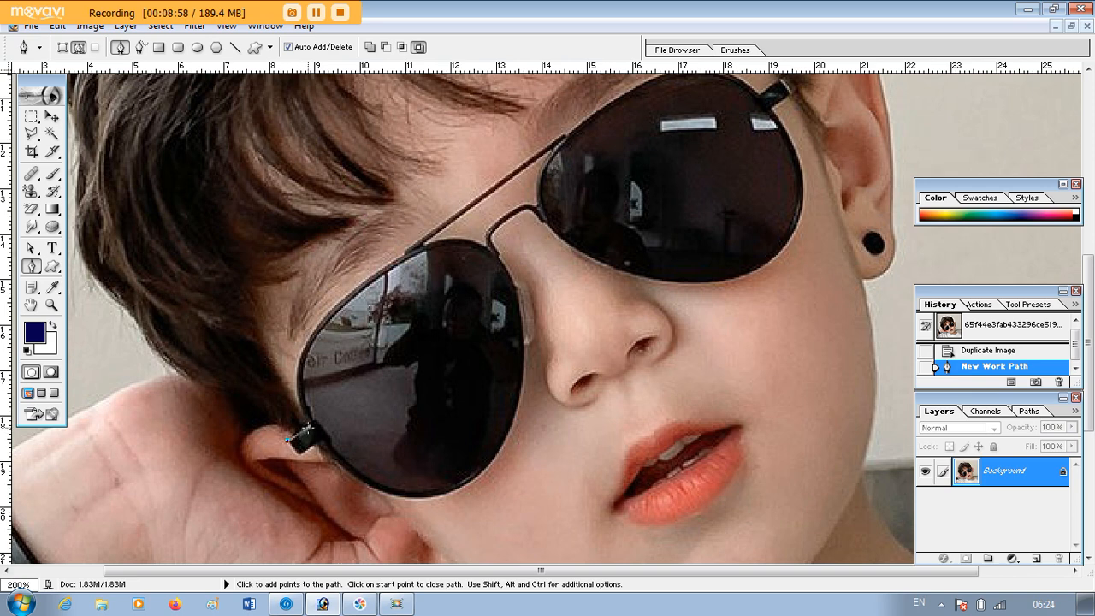
pyautogui.click(309, 425)
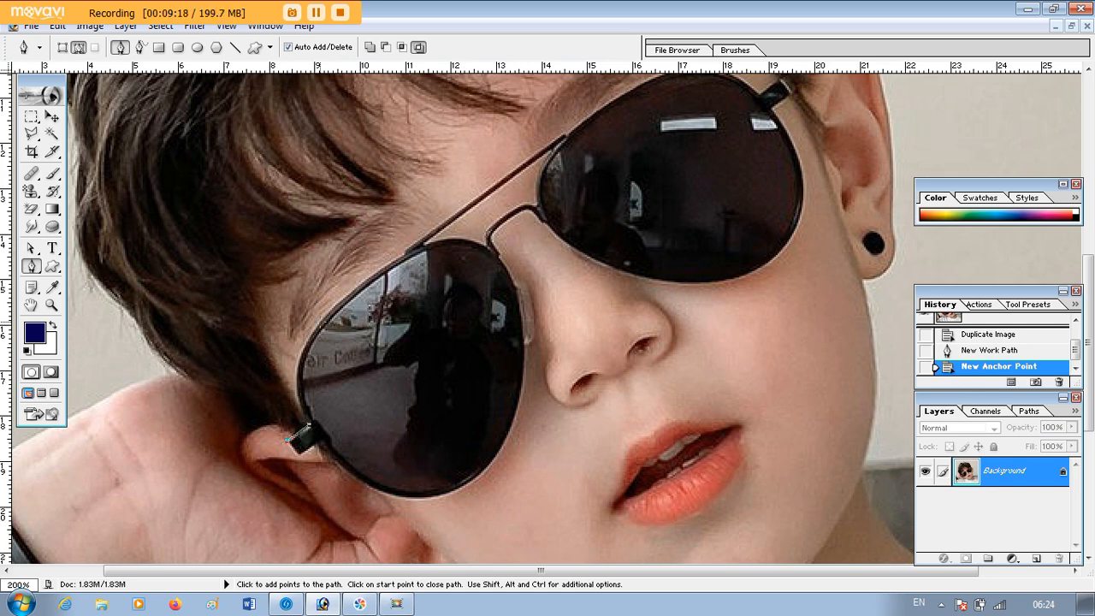
# Step: Continue the pen path in curves around the left lens's upper rim to the start of the brow bar
pyautogui.moveTo(318, 322); pyautogui.dragTo(366, 272)
pyautogui.moveTo(366, 272); pyautogui.dragTo(320, 266)
pyautogui.moveTo(317, 321)
pyautogui.mouseDown()
pyautogui.moveTo(351, 370)
pyautogui.moveTo(411, 417)
pyautogui.moveTo(370, 331)
pyautogui.moveTo(368, 376)
pyautogui.moveTo(385, 396)
pyautogui.moveTo(364, 254)
pyautogui.moveTo(453, 391)
pyautogui.moveTo(232, 265)
pyautogui.moveTo(343, 268)
pyautogui.moveTo(333, 291)
pyautogui.moveTo(348, 316)
pyautogui.moveTo(416, 183)
pyautogui.moveTo(426, 199)
pyautogui.moveTo(366, 245)
pyautogui.moveTo(322, 325)
pyautogui.moveTo(326, 206)
pyautogui.moveTo(270, 151)
pyautogui.moveTo(320, 323)
pyautogui.mouseUp()
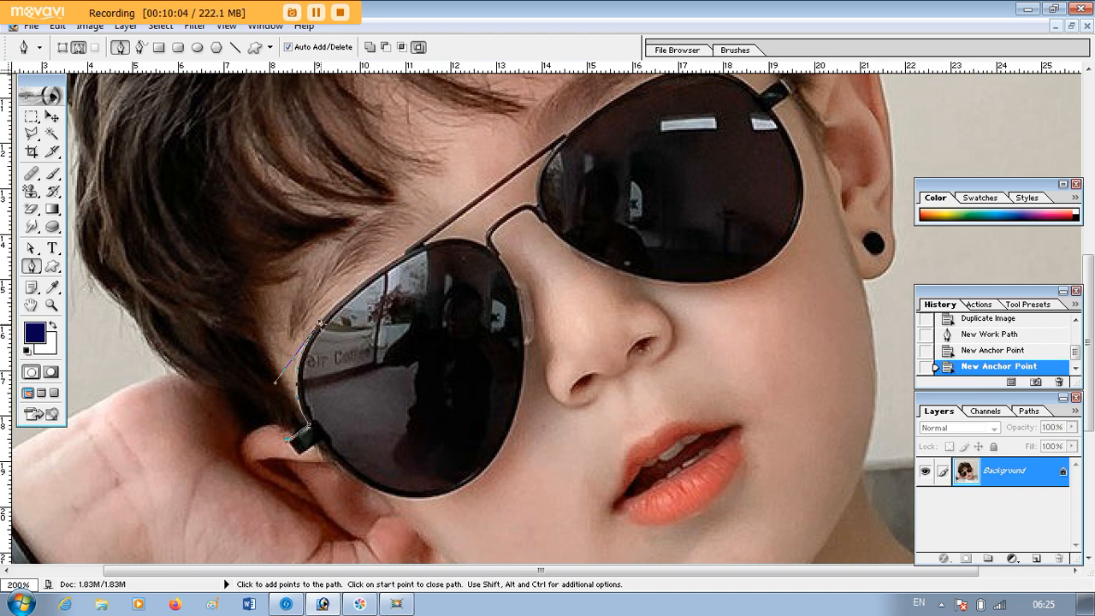
pyautogui.scroll(1, 462, 317)
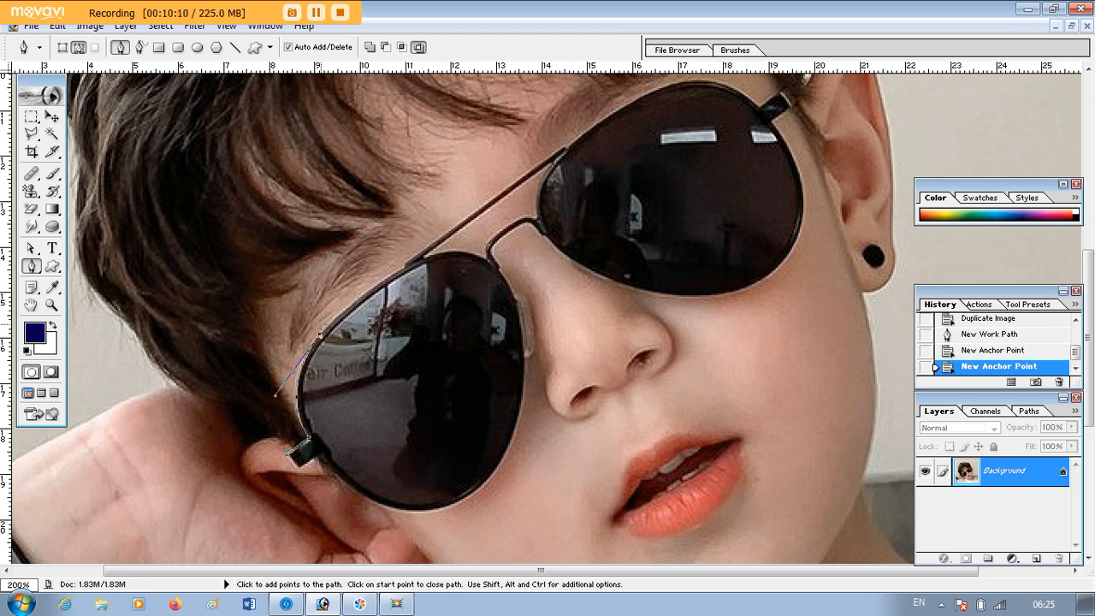
pyautogui.click(321, 324)
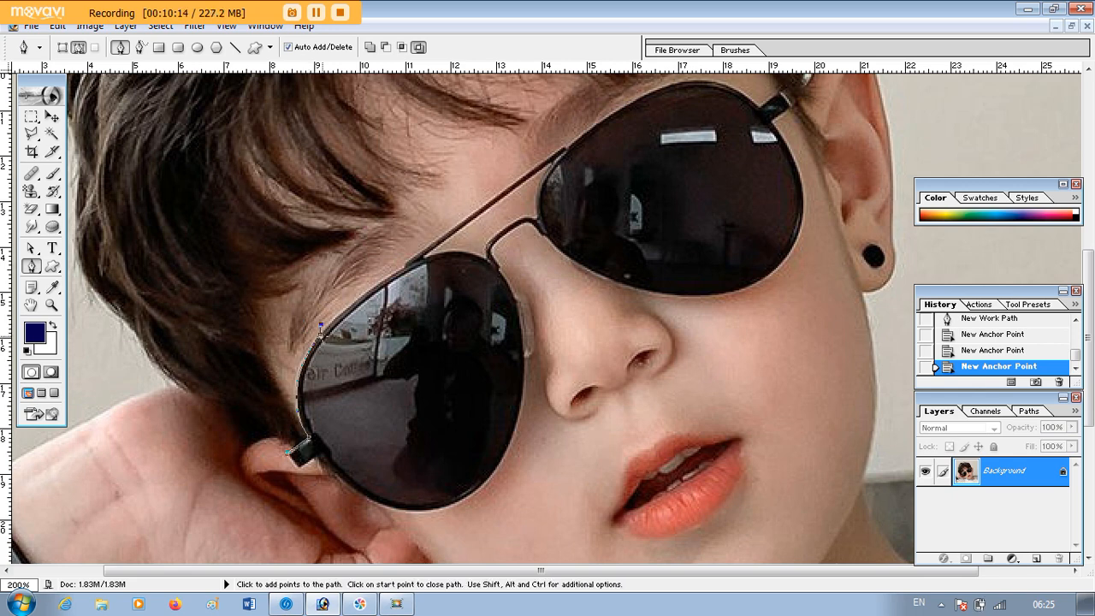
pyautogui.click(321, 326)
pyautogui.click(404, 268)
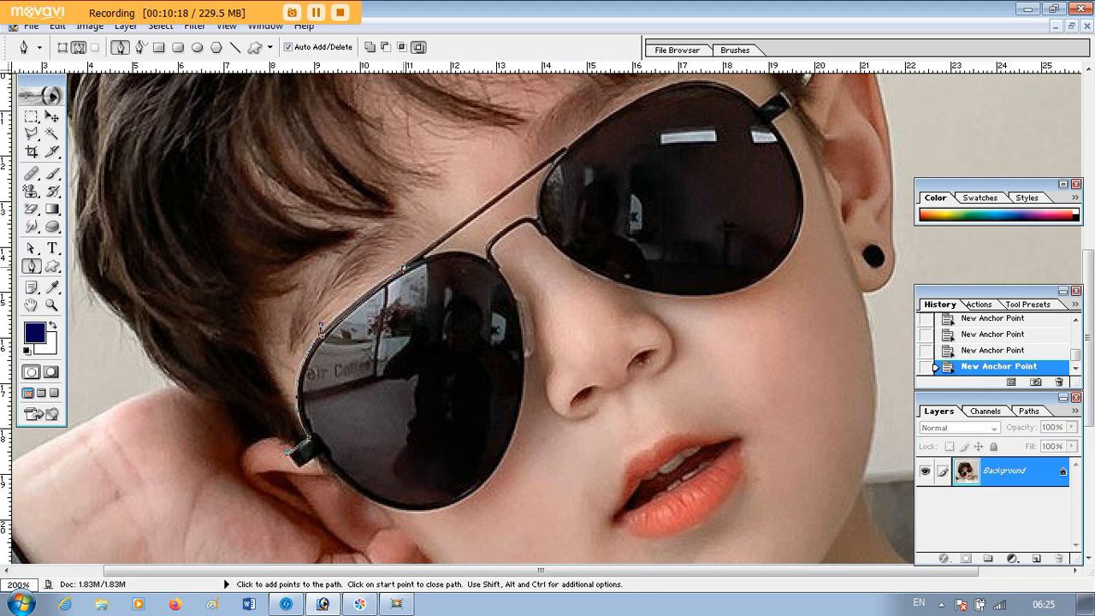
# Step: Extend the path along the sunglasses' brow bar to the top of the right lens's rim, trimming direction handles at the anchors
pyautogui.moveTo(404, 268); pyautogui.dragTo(478, 224)
pyautogui.moveTo(479, 224); pyautogui.dragTo(405, 272)
pyautogui.click(565, 147)
pyautogui.click(564, 149)
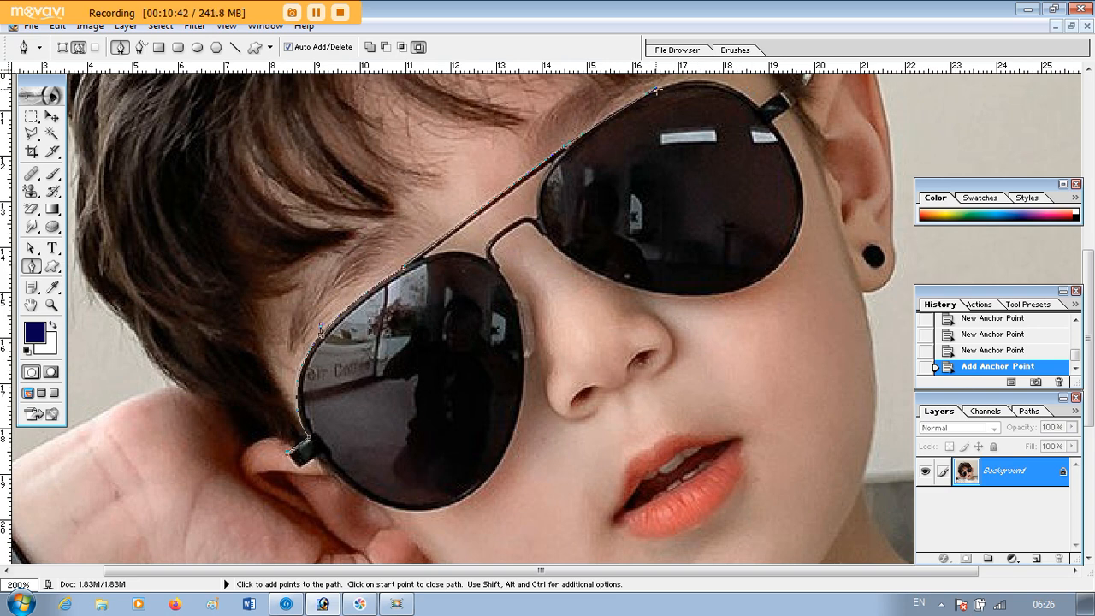
pyautogui.click(656, 91)
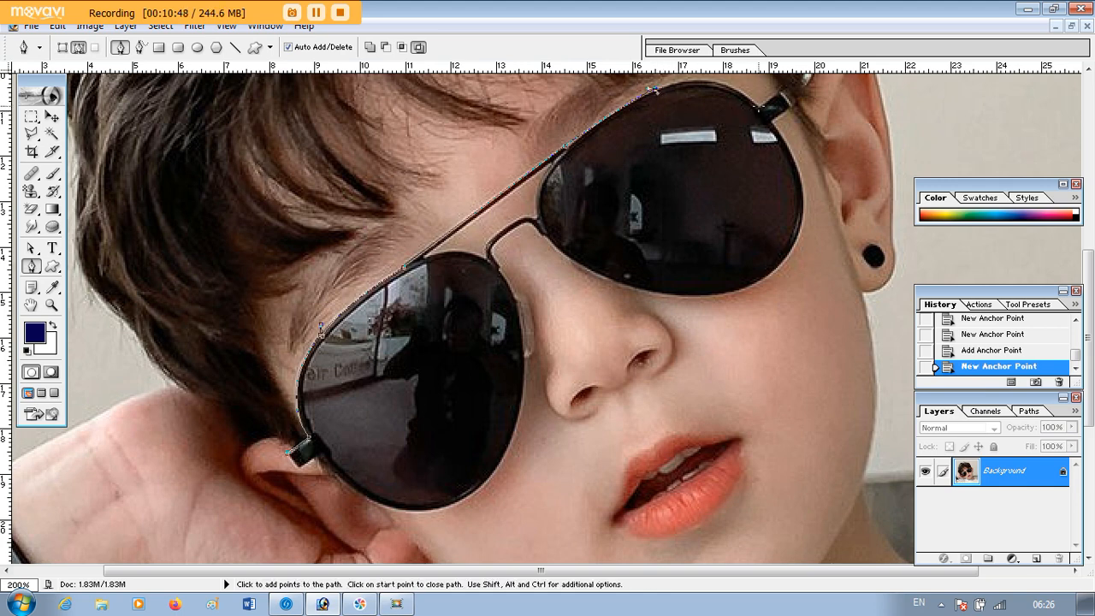
# Step: Curve the path over the right lens's top rim and trace around the upper-right hinge with anchor points
pyautogui.click(760, 105)
pyautogui.moveTo(764, 112); pyautogui.dragTo(822, 158)
pyautogui.click(779, 94)
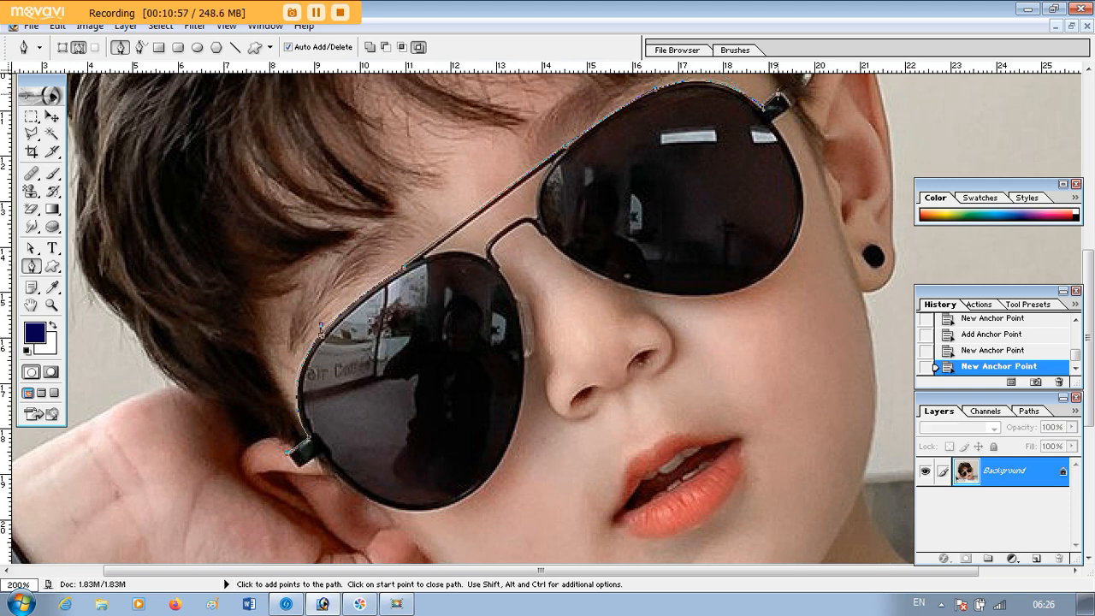
pyautogui.click(786, 90)
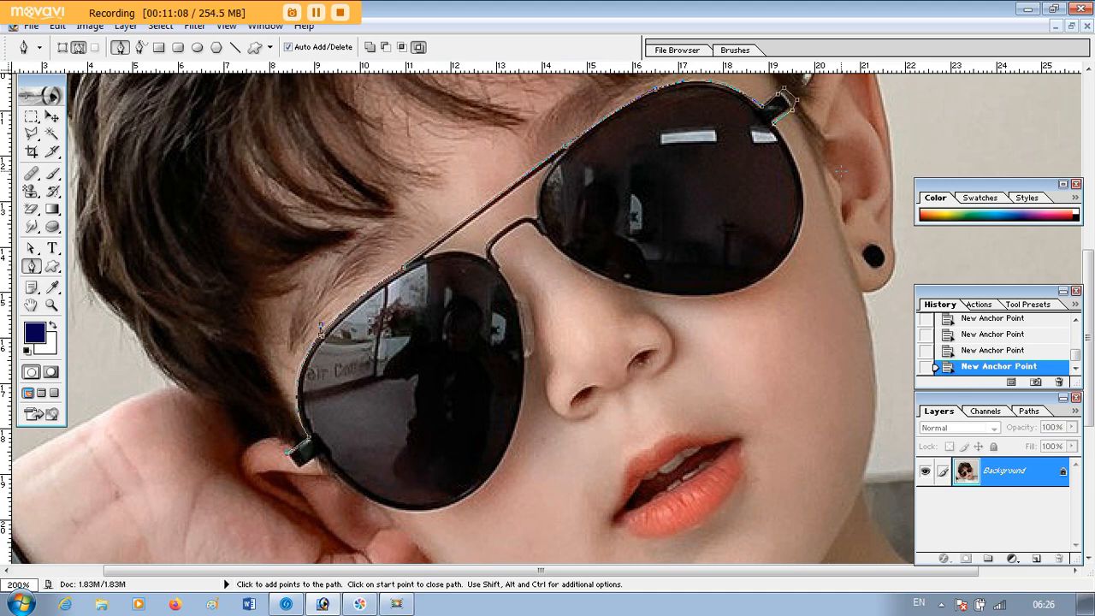
# Step: Delete the last anchor below the upper-right hinge, pick up the open path again and re-add an anchor at the hinge's lower edge
pyautogui.press('Delete')
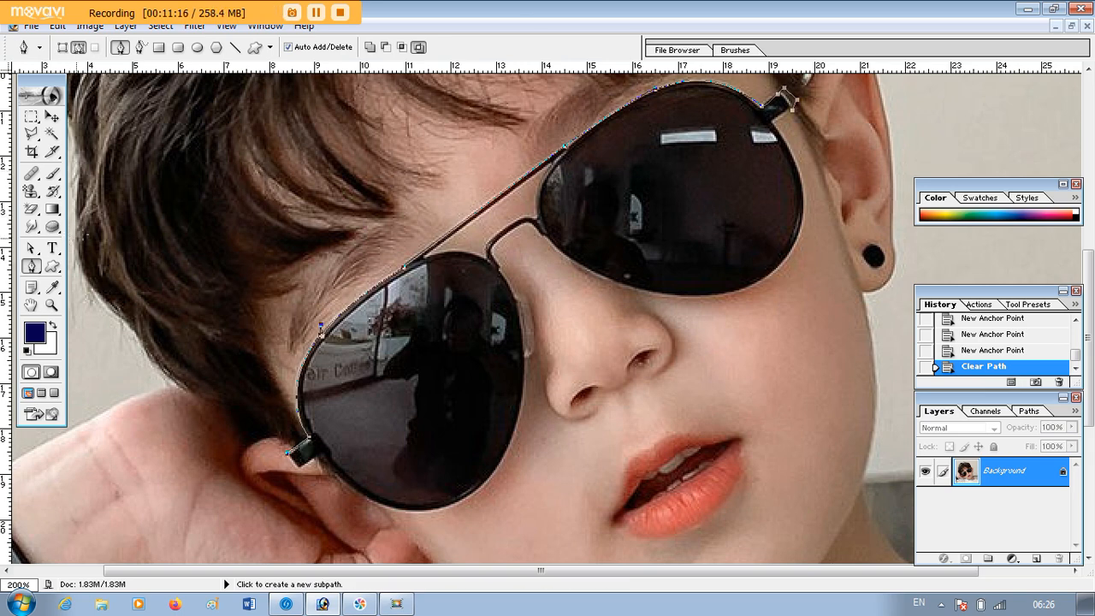
pyautogui.rightClick(39, 270)
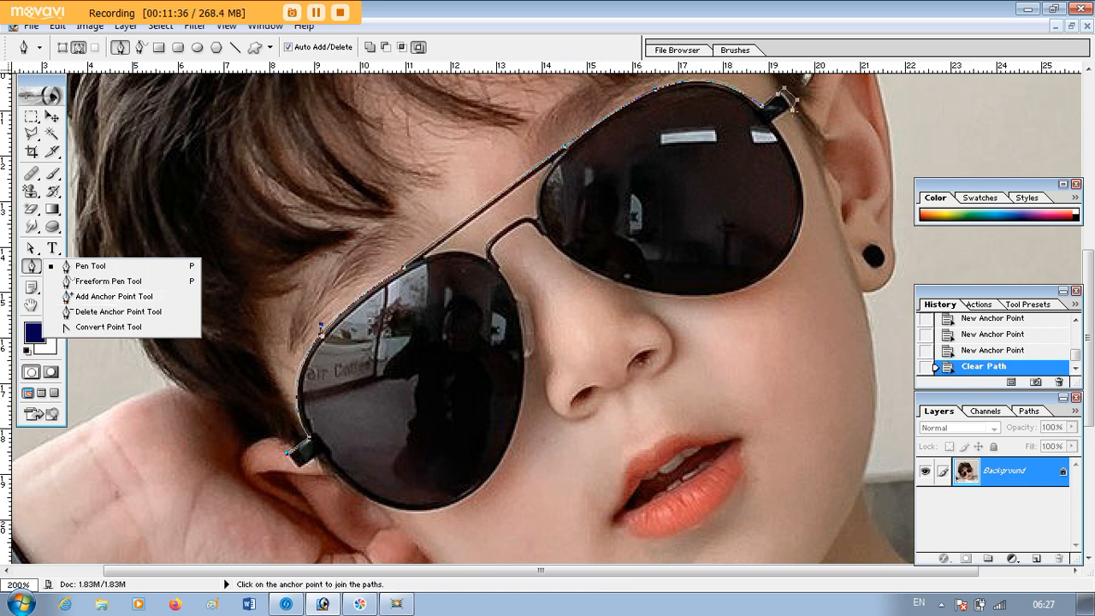
pyautogui.click(321, 326)
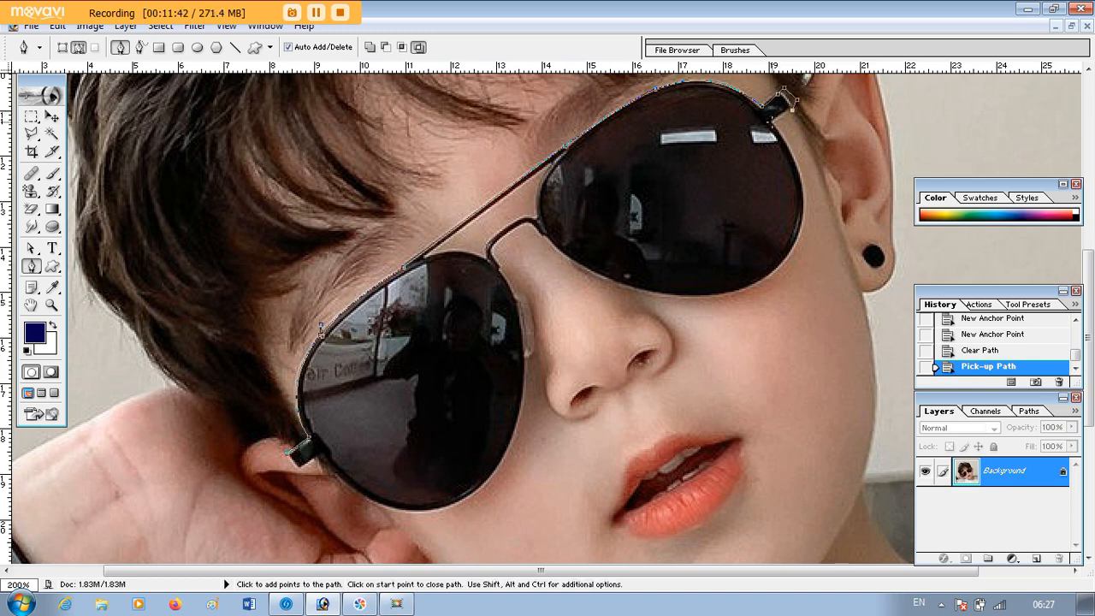
pyautogui.click(775, 111)
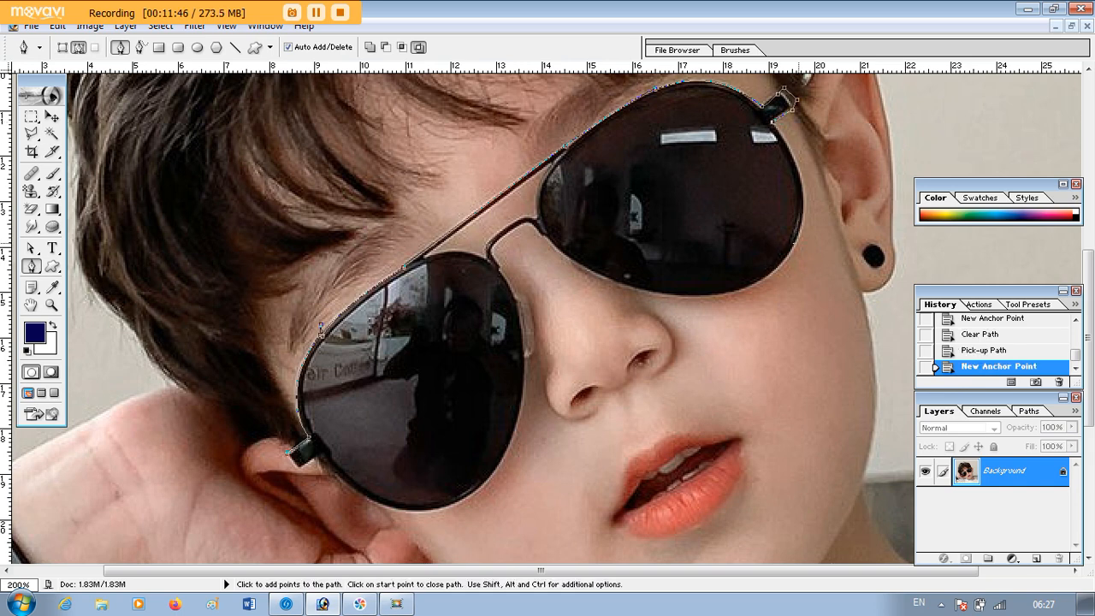
# Step: Trace the right lens's outer and lower rim with two curved anchors, removing the outgoing direction handle from each
pyautogui.moveTo(798, 243); pyautogui.dragTo(776, 310)
pyautogui.keyDown('alt'); pyautogui.click(798, 244); pyautogui.keyUp('alt')
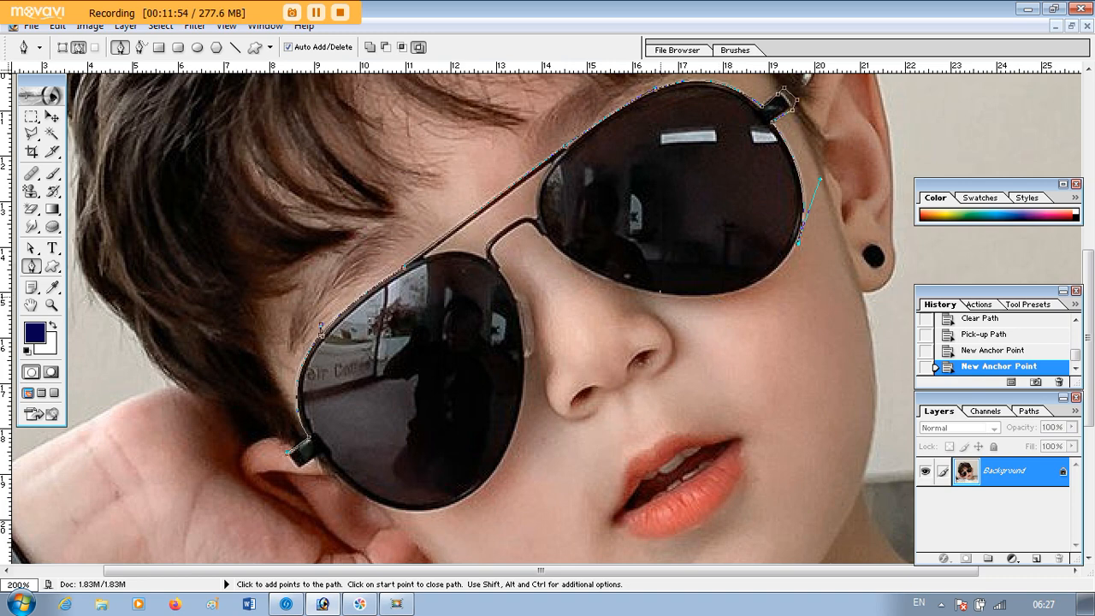
pyautogui.moveTo(652, 293); pyautogui.dragTo(540, 271)
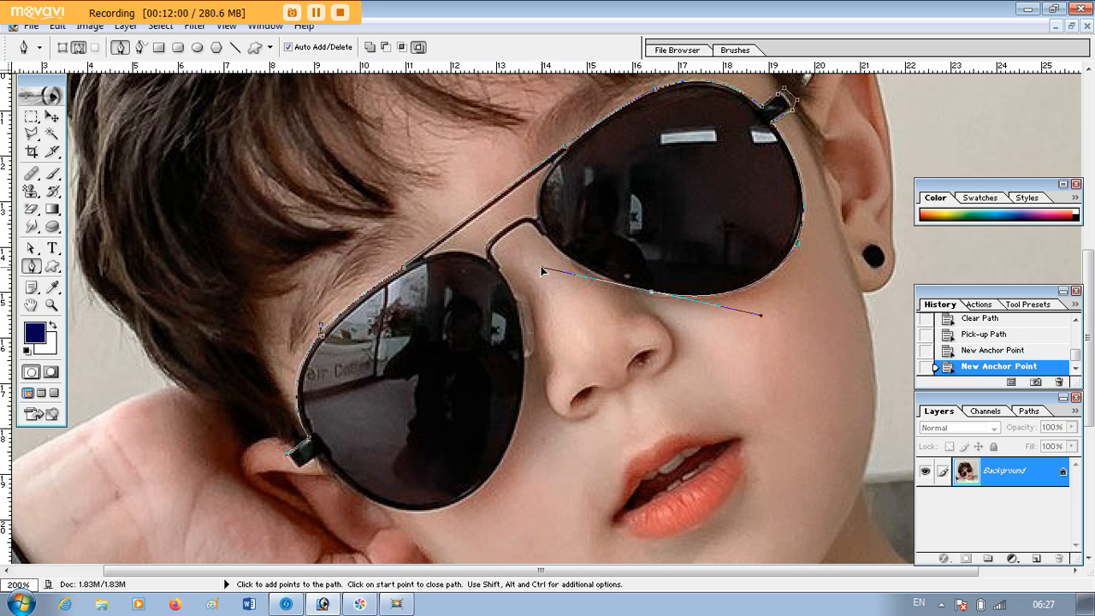
pyautogui.keyDown('alt'); pyautogui.click(648, 294); pyautogui.keyUp('alt')
pyautogui.keyDown('alt'); pyautogui.click(651, 292); pyautogui.keyUp('alt')
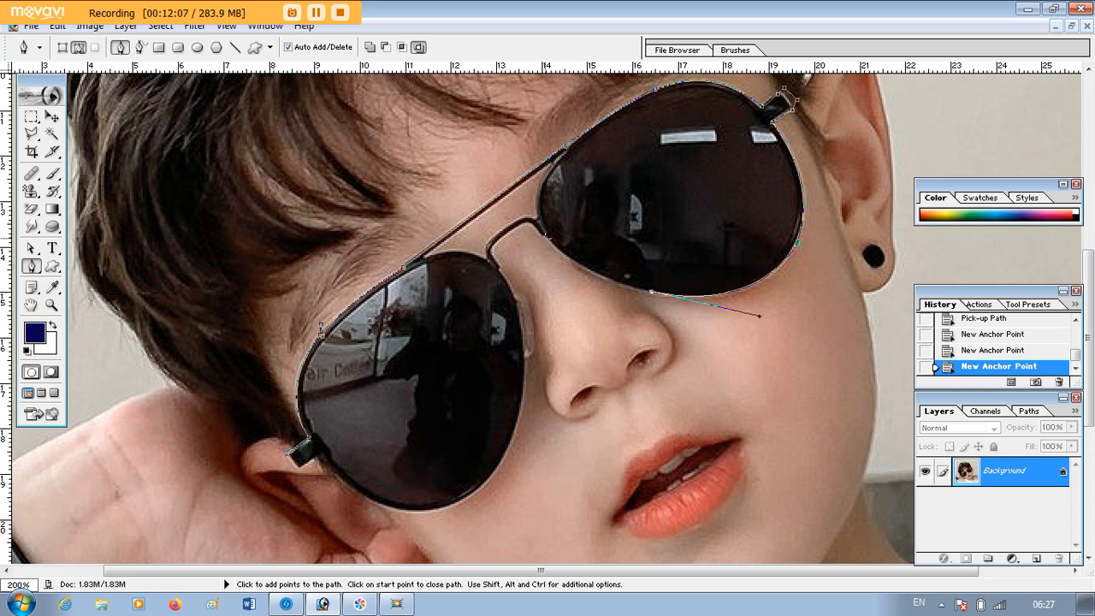
# Step: Continue the path up the right lens's inner rim, over the nose bridge and down the left lens's inner rim
pyautogui.click(545, 243)
pyautogui.moveTo(545, 232); pyautogui.dragTo(506, 240)
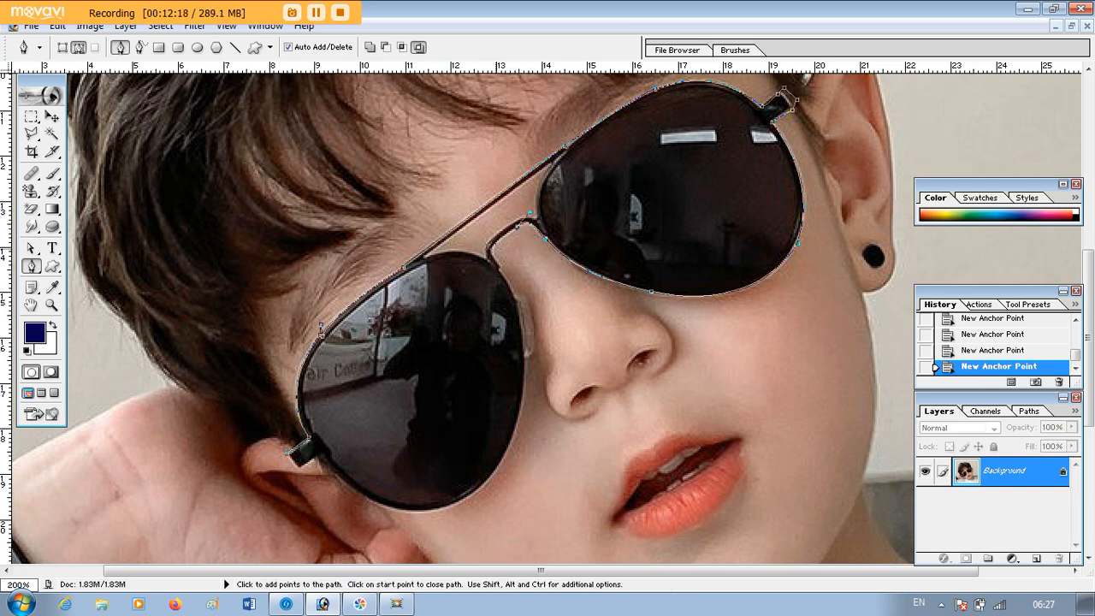
pyautogui.moveTo(481, 250); pyautogui.dragTo(500, 266)
pyautogui.moveTo(511, 436)
pyautogui.mouseDown()
pyautogui.moveTo(467, 496)
pyautogui.moveTo(481, 545)
pyautogui.moveTo(511, 441)
pyautogui.mouseUp()
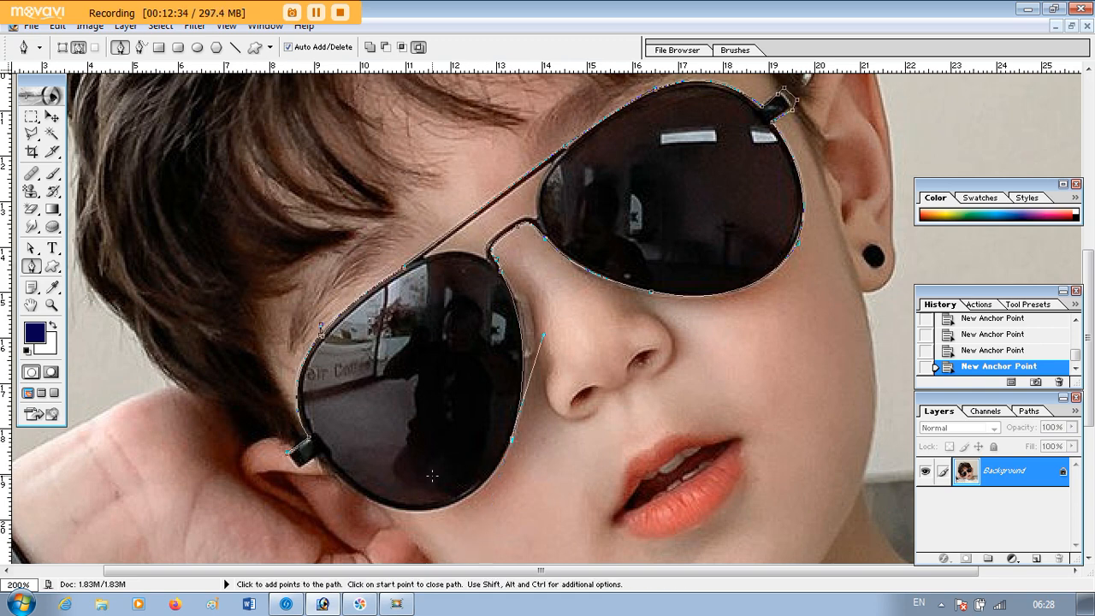
# Step: Trace the left lens's lower rim, close the path at the lower-left hinge and convert it to a selection
pyautogui.moveTo(383, 508); pyautogui.dragTo(277, 490)
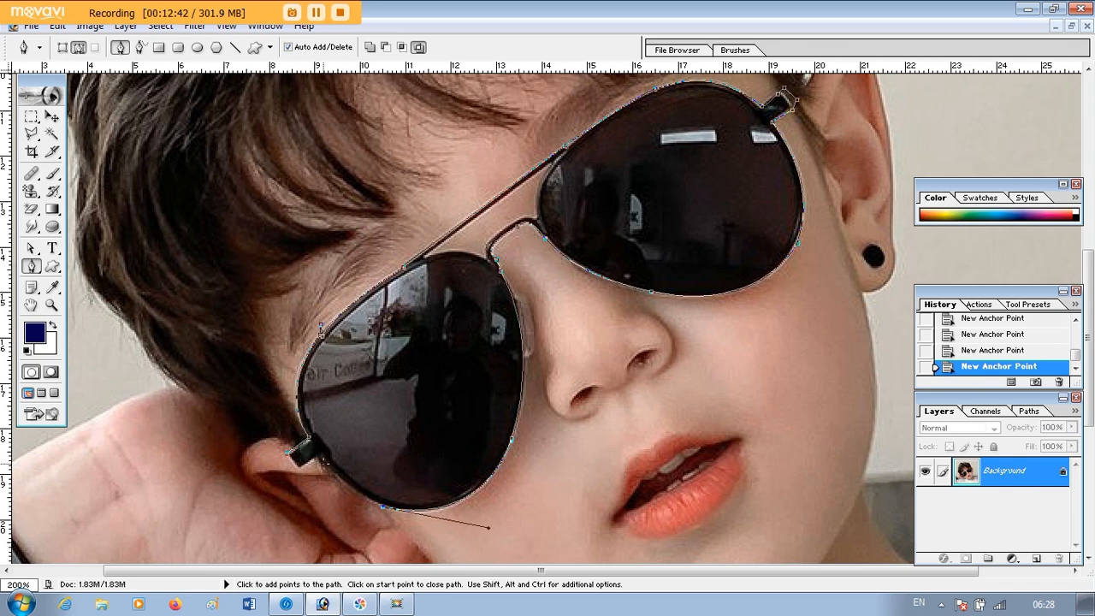
pyautogui.moveTo(318, 454); pyautogui.dragTo(309, 435)
pyautogui.keyDown('alt'); pyautogui.click(320, 456); pyautogui.keyUp('alt')
pyautogui.click(294, 459)
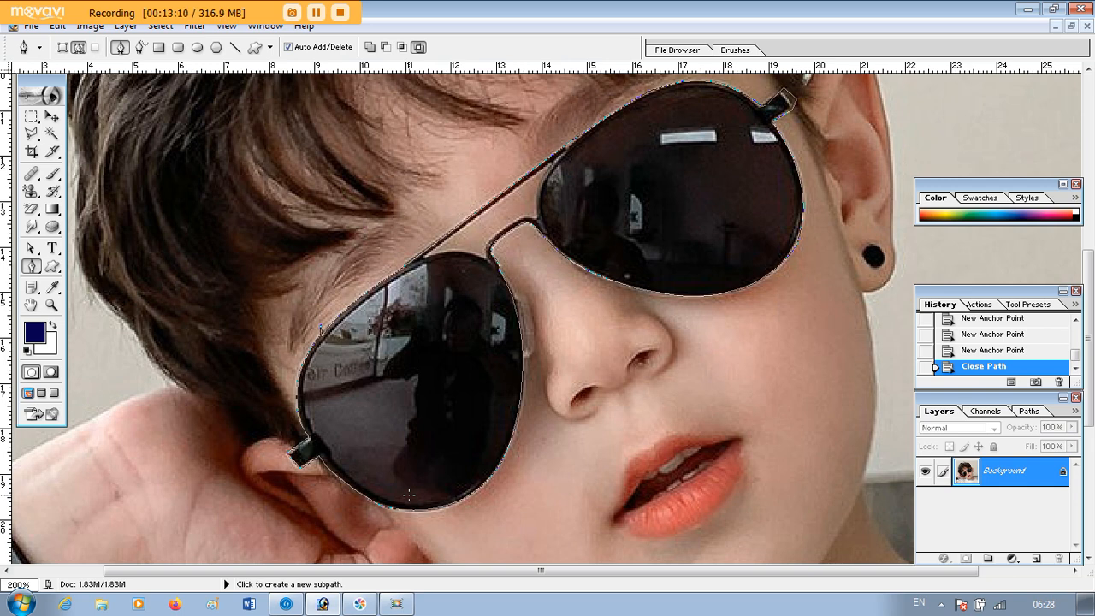
pyautogui.hotkey('ctrl', 'Return')
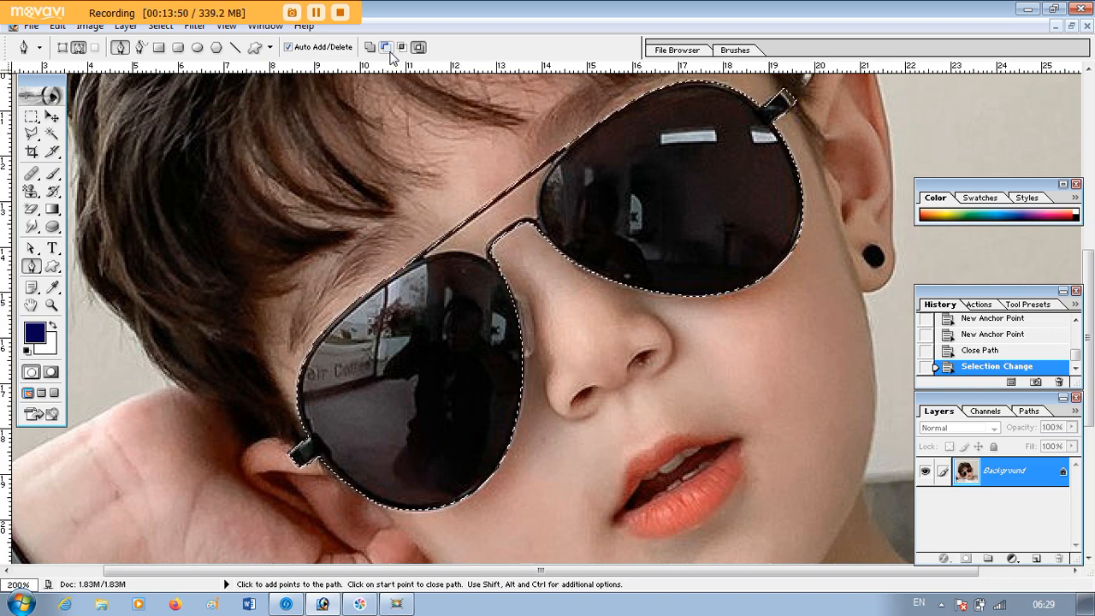
# Step: Undo the selection and, with the pen set to subtract from the path area, start a subpath along the brow bar's underside
pyautogui.click(387, 48)
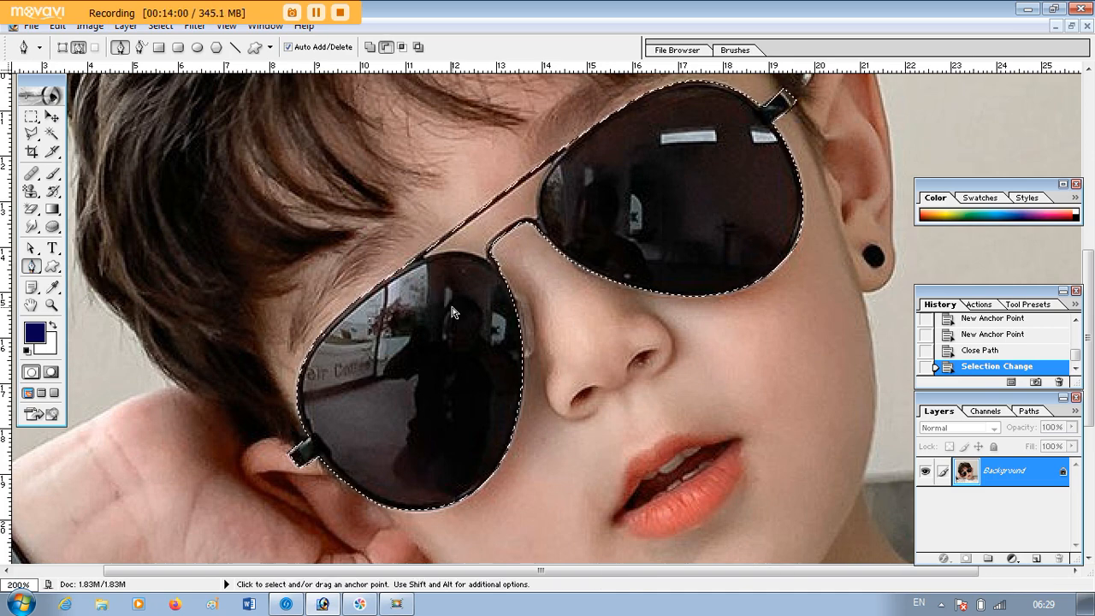
pyautogui.hotkey('ctrl', 'z')
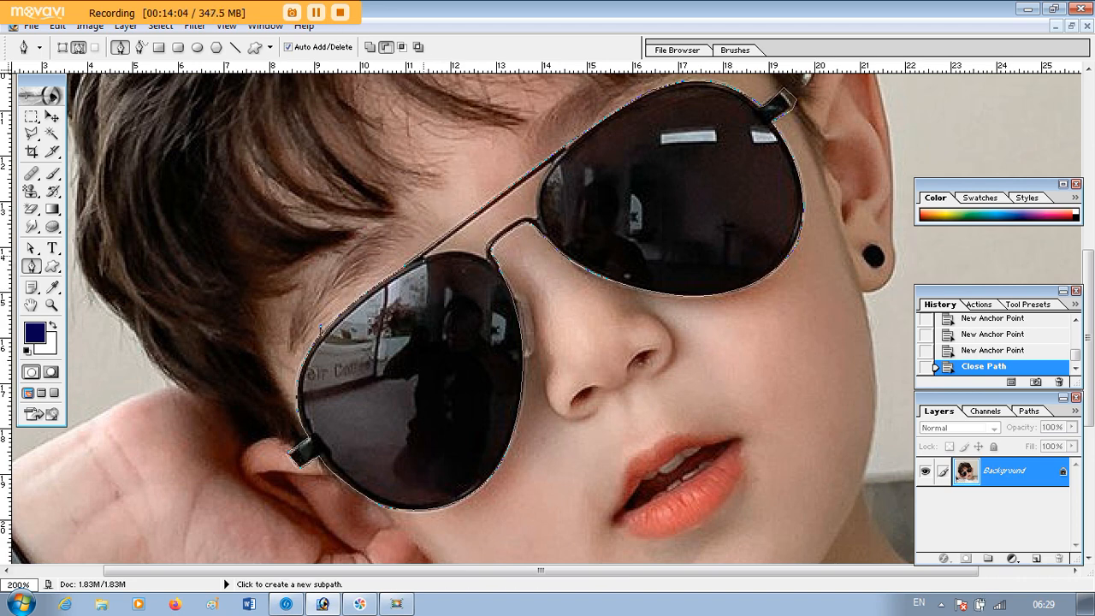
pyautogui.click(592, 151)
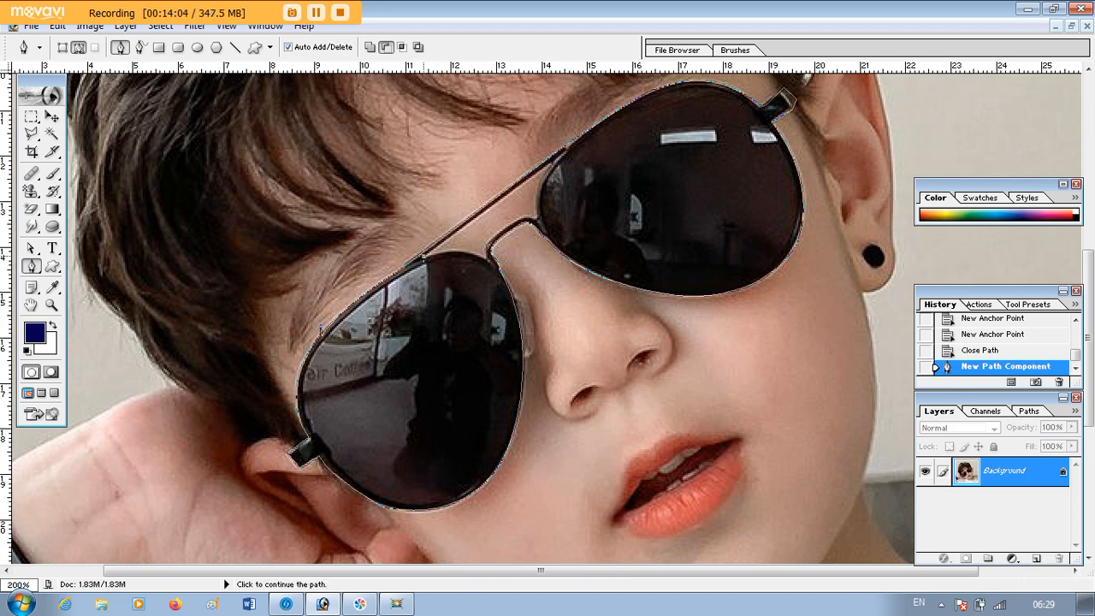
pyautogui.click(321, 328)
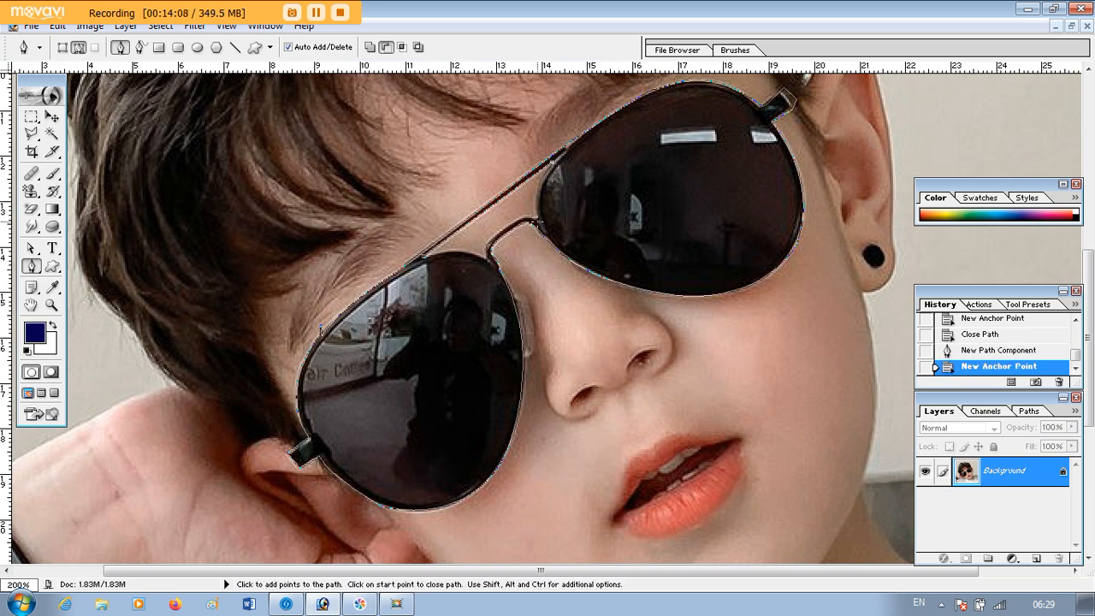
# Step: Curve the subpath around the gap above the nose bridge, close it at the left lens and convert the paths to a selection
pyautogui.moveTo(539, 220); pyautogui.dragTo(548, 251)
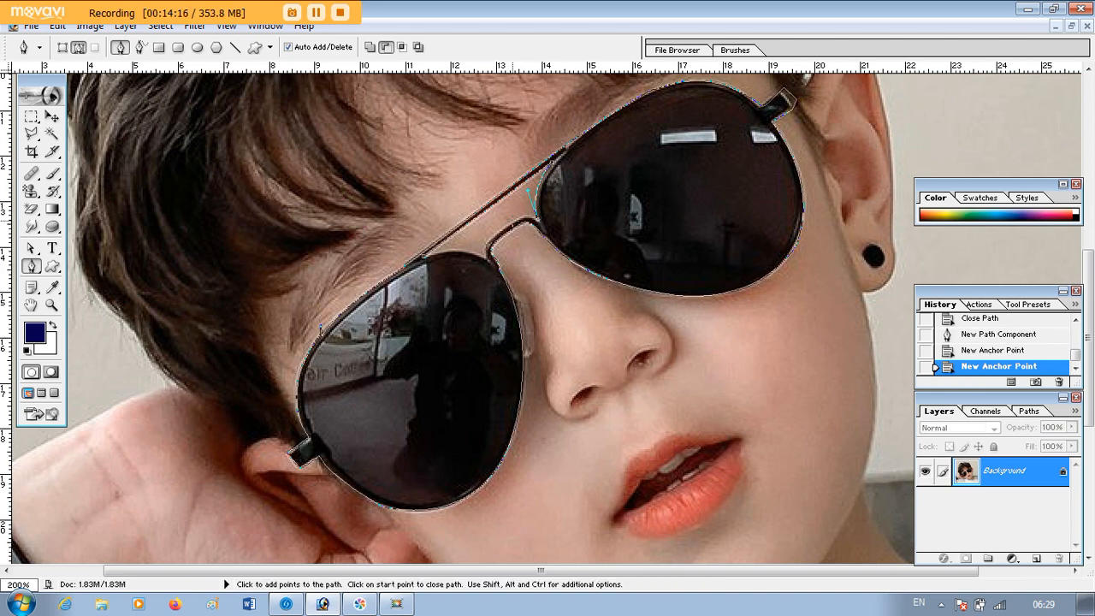
pyautogui.moveTo(518, 218); pyautogui.dragTo(516, 224)
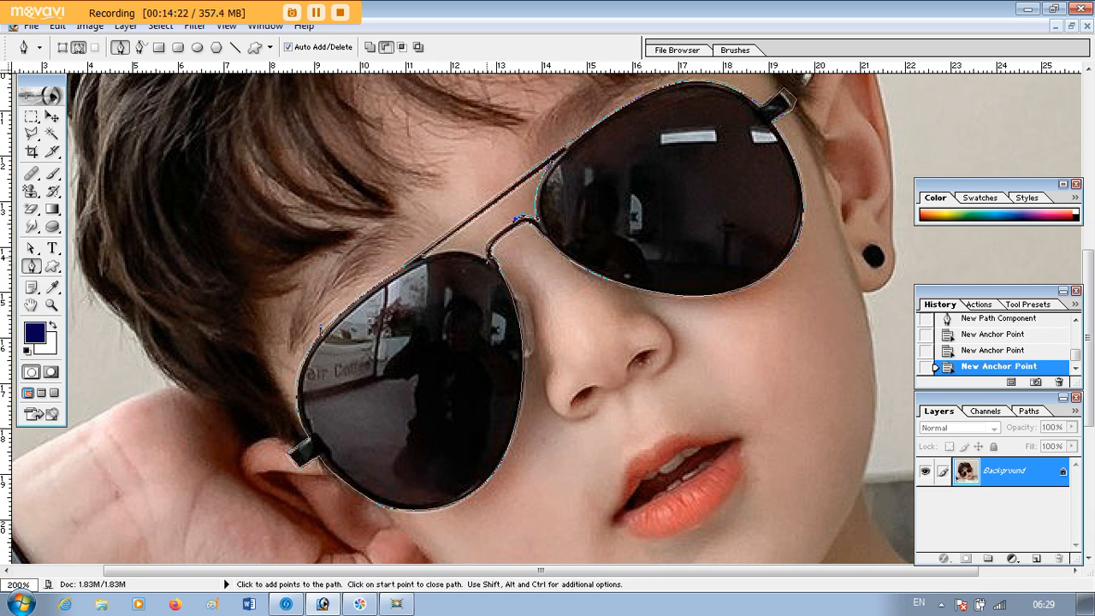
pyautogui.moveTo(487, 258); pyautogui.dragTo(490, 265)
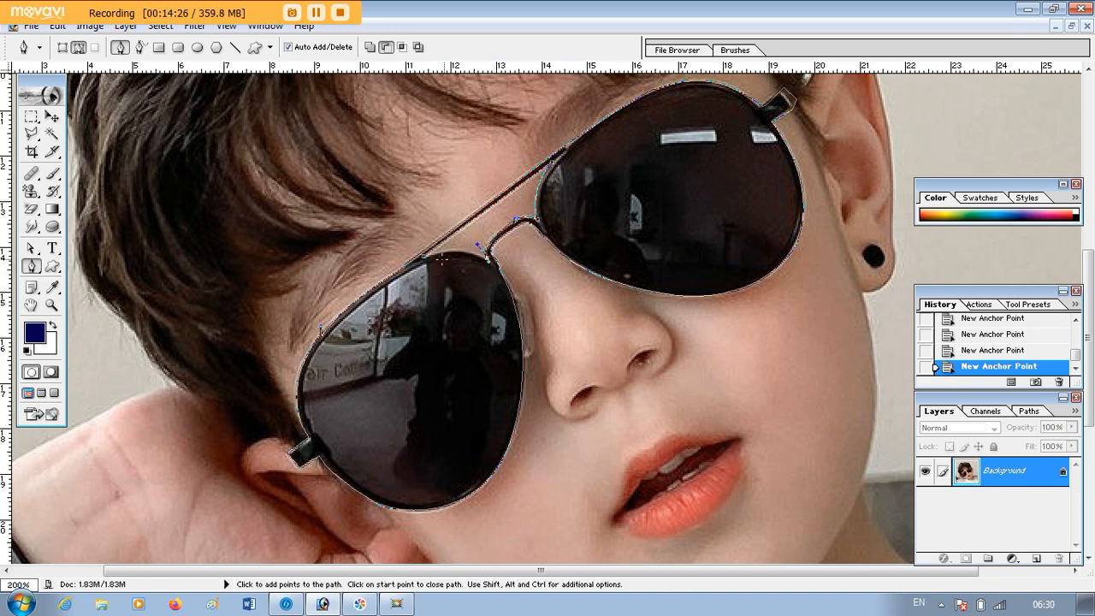
pyautogui.moveTo(424, 257); pyautogui.dragTo(400, 274)
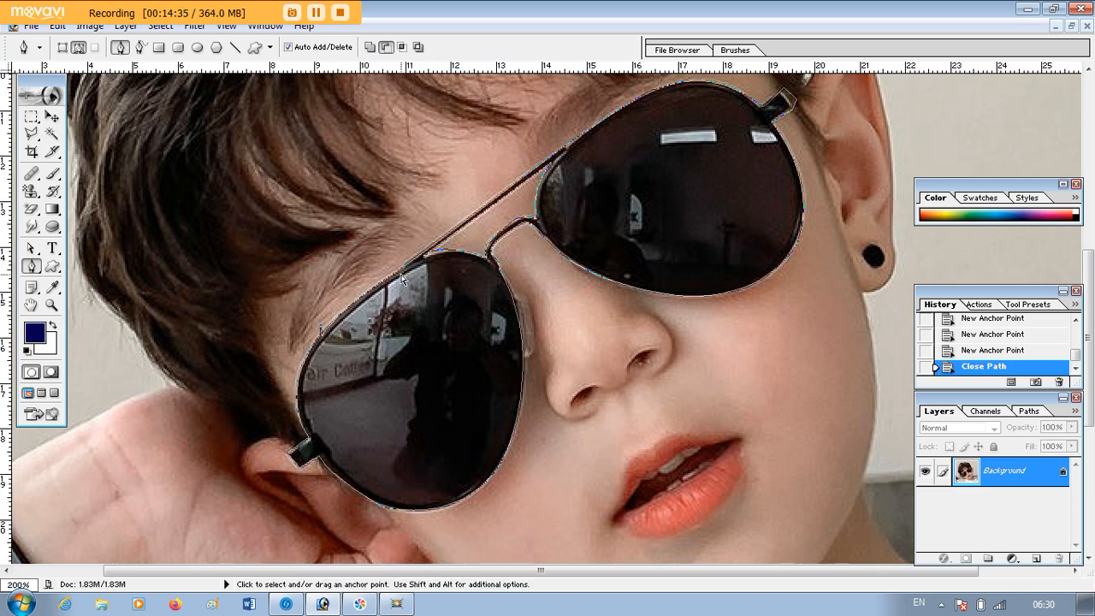
pyautogui.hotkey('ctrl', 'Return')
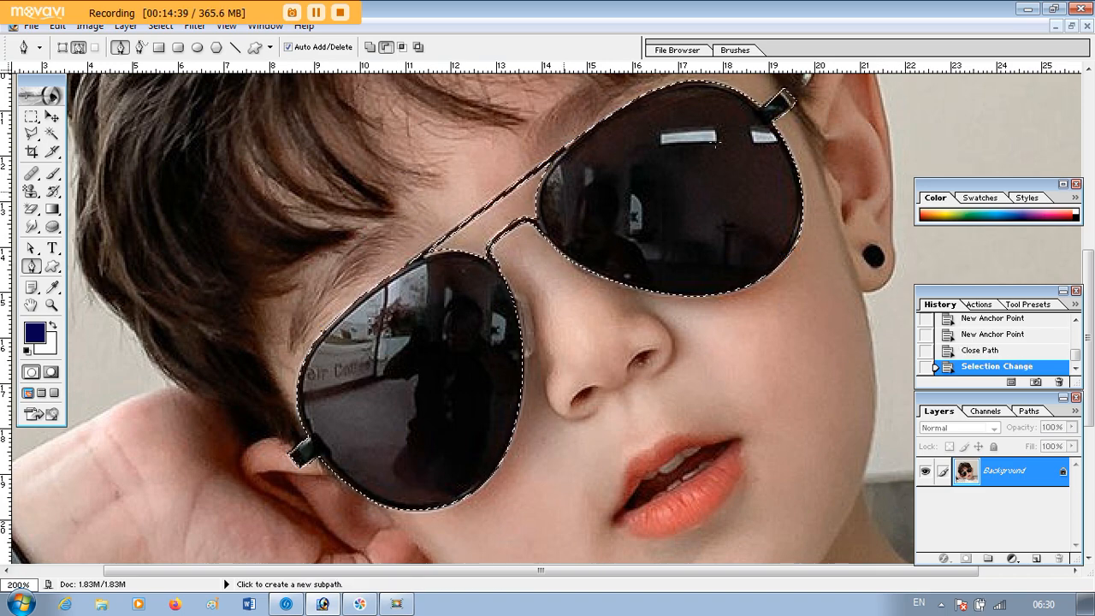
# Step: Arrange the document windows side by side and copy the selected sunglasses into the document with the dark blue polygon
pyautogui.click(1071, 26)
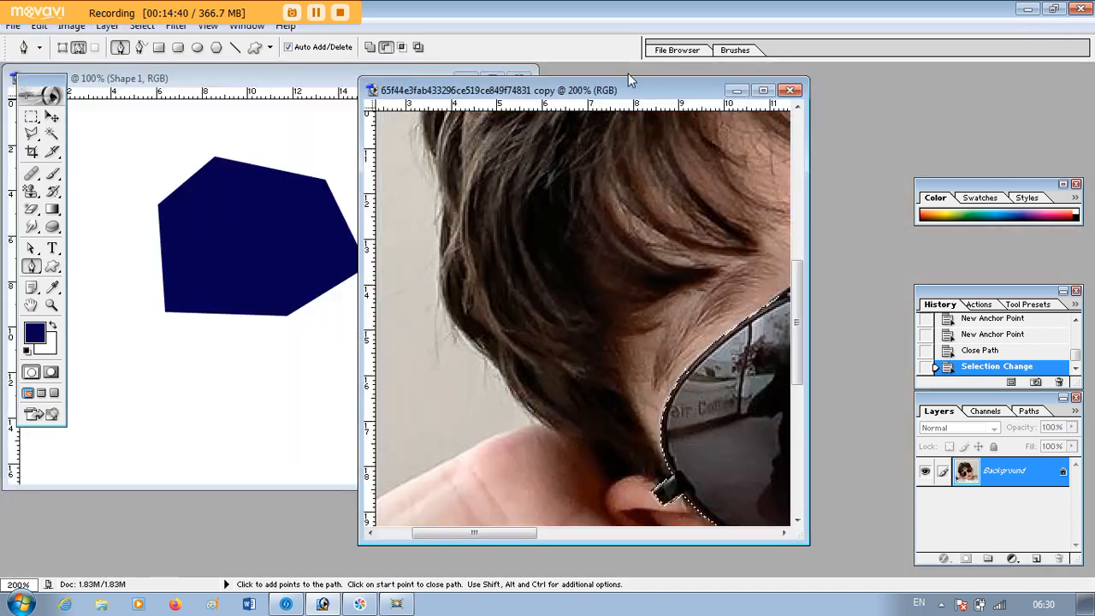
pyautogui.moveTo(556, 88); pyautogui.dragTo(637, 85)
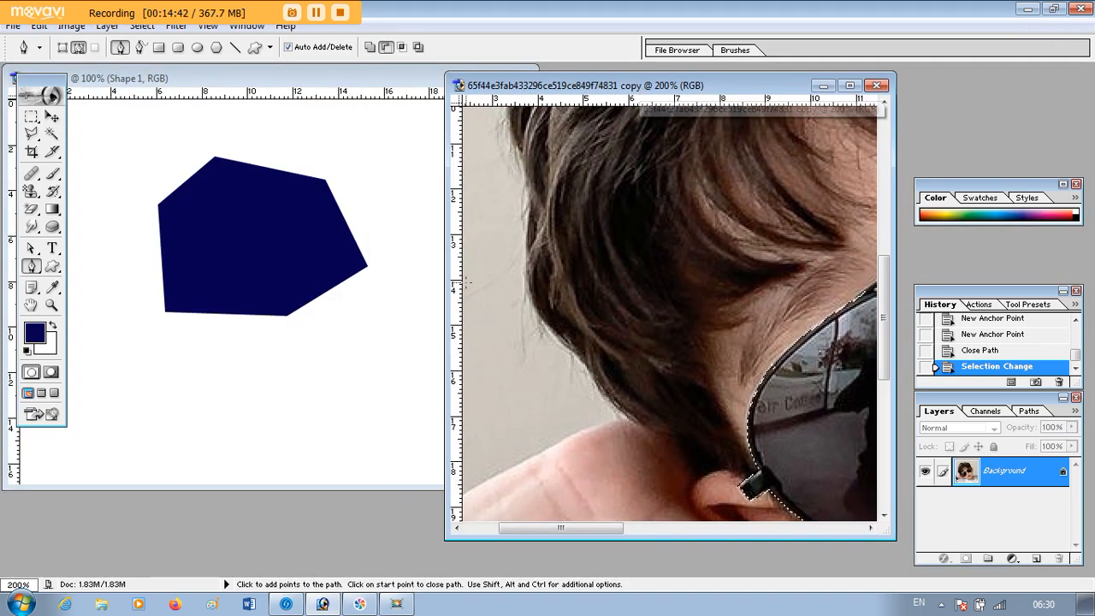
pyautogui.press('v')
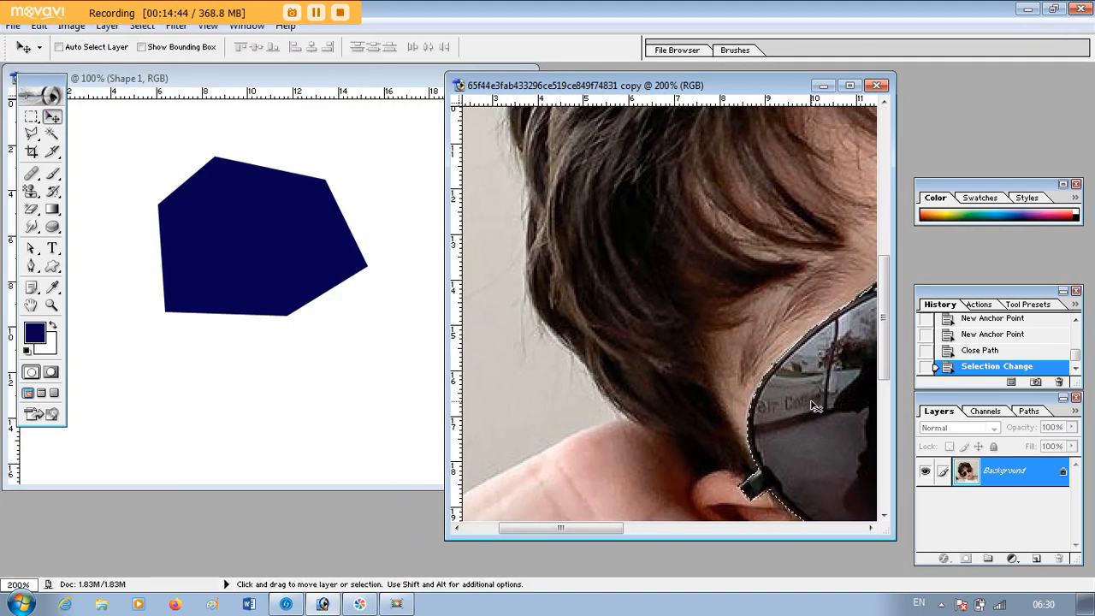
pyautogui.moveTo(550, 359); pyautogui.dragTo(190, 330)
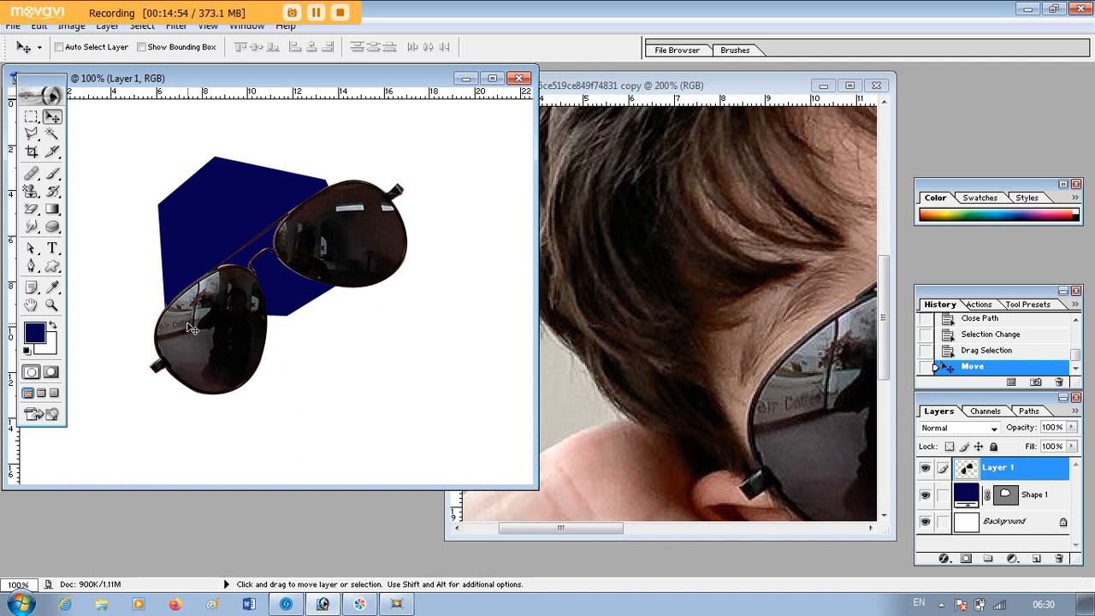
# Step: Open images.jpg from My Pictures, enlarge its window and show the portrait at 200%
pyautogui.doubleClick(302, 511)
pyautogui.moveTo(758, 133); pyautogui.dragTo(750, 249)
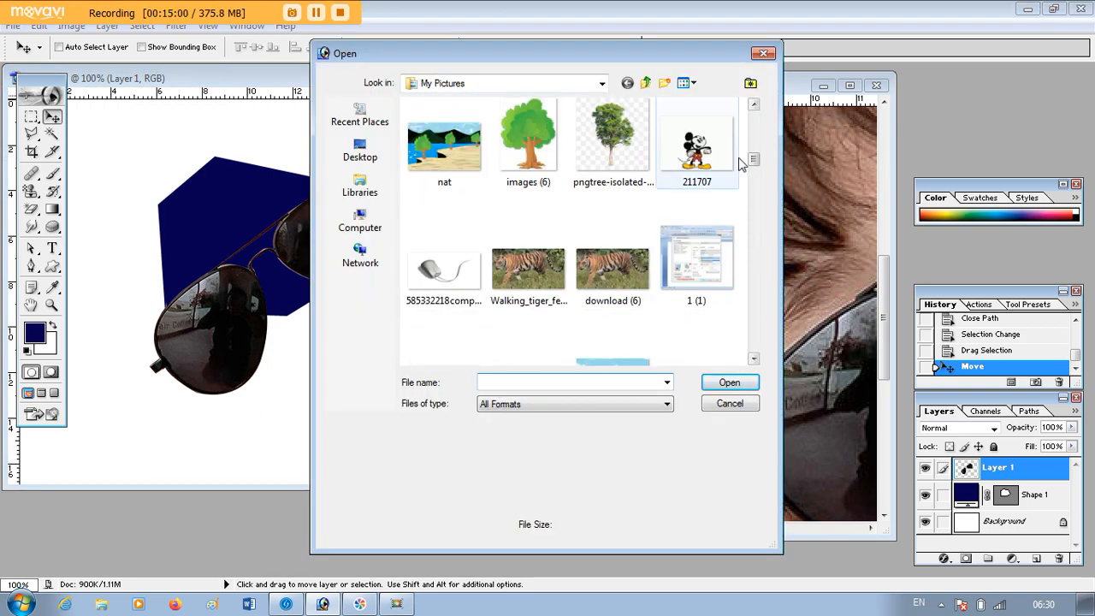
pyautogui.moveTo(753, 154)
pyautogui.mouseDown()
pyautogui.moveTo(742, 300)
pyautogui.moveTo(754, 330)
pyautogui.mouseUp()
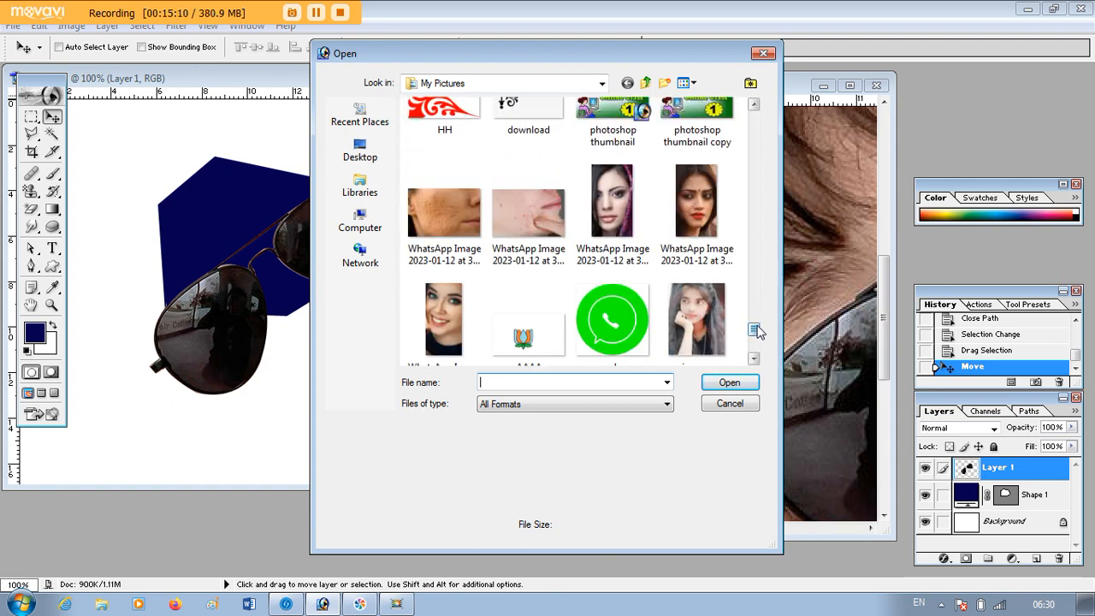
pyautogui.click(710, 300)
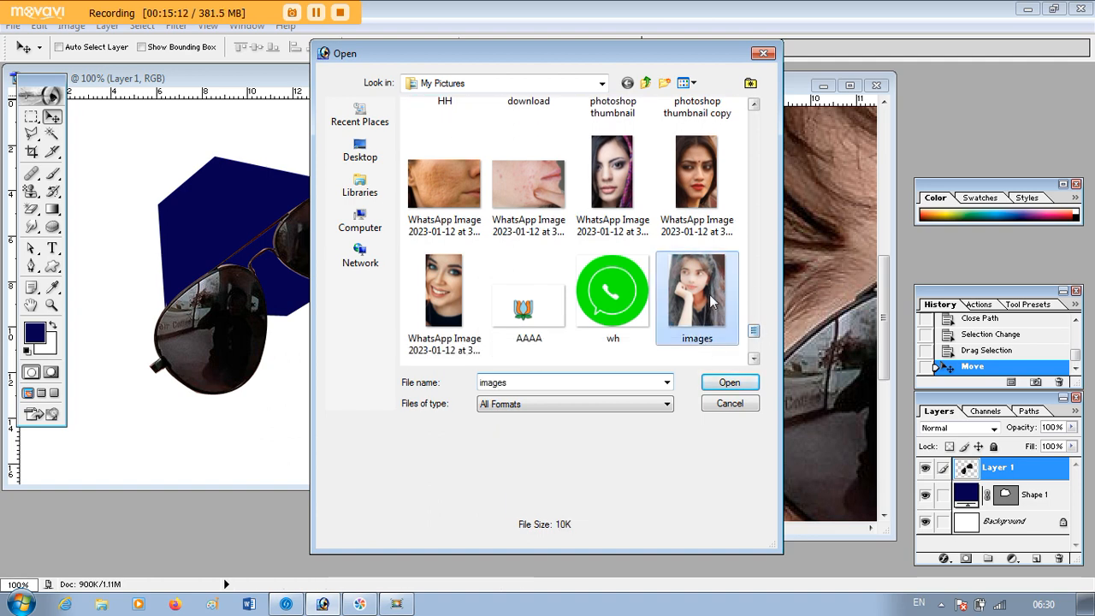
pyautogui.click(737, 382)
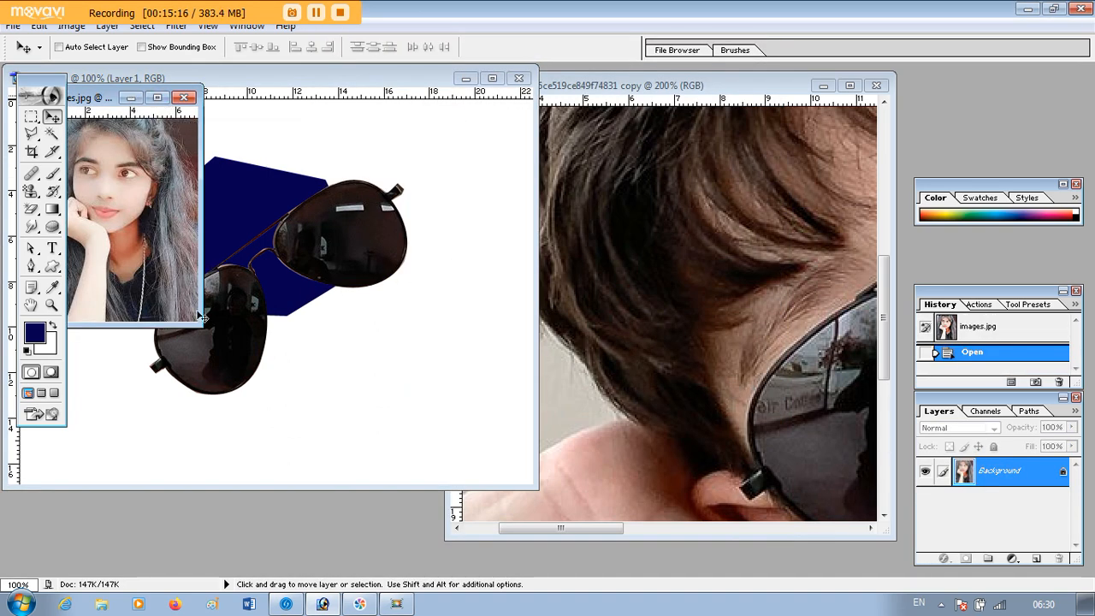
pyautogui.moveTo(202, 318); pyautogui.dragTo(445, 499)
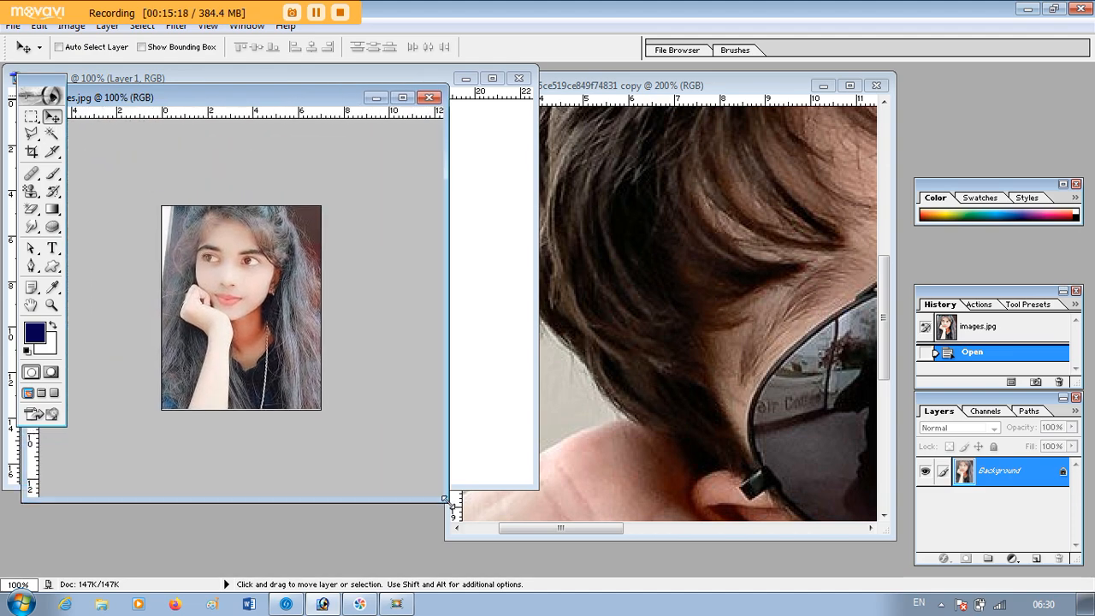
pyautogui.hotkey('ctrl', '+')
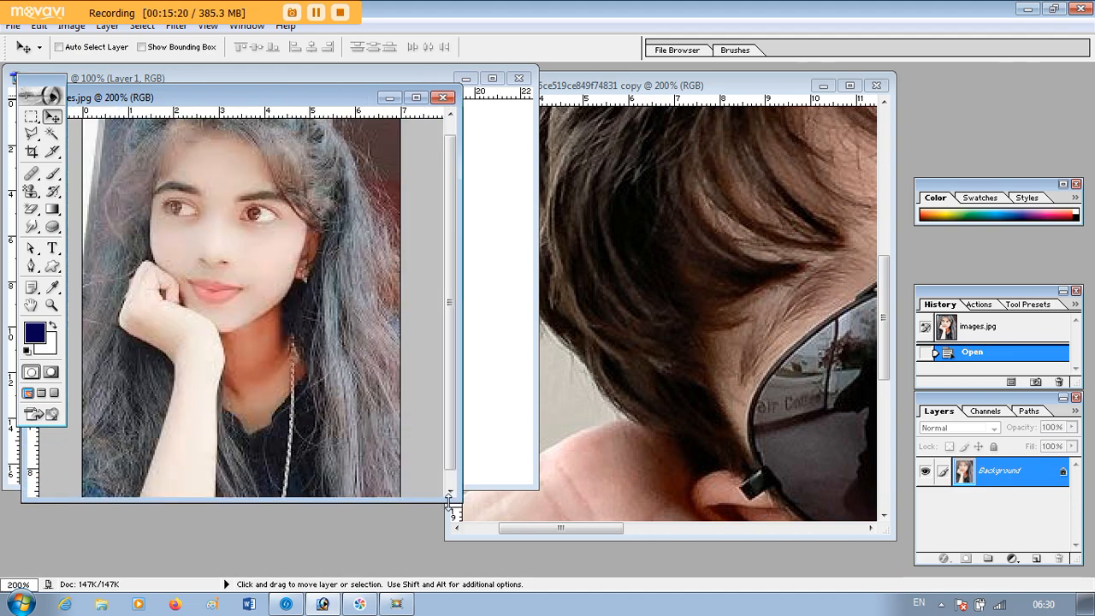
# Step: Copy the selected sunglasses into the woman's portrait, maximize its window and reposition the sunglasses across her face
pyautogui.click(816, 448)
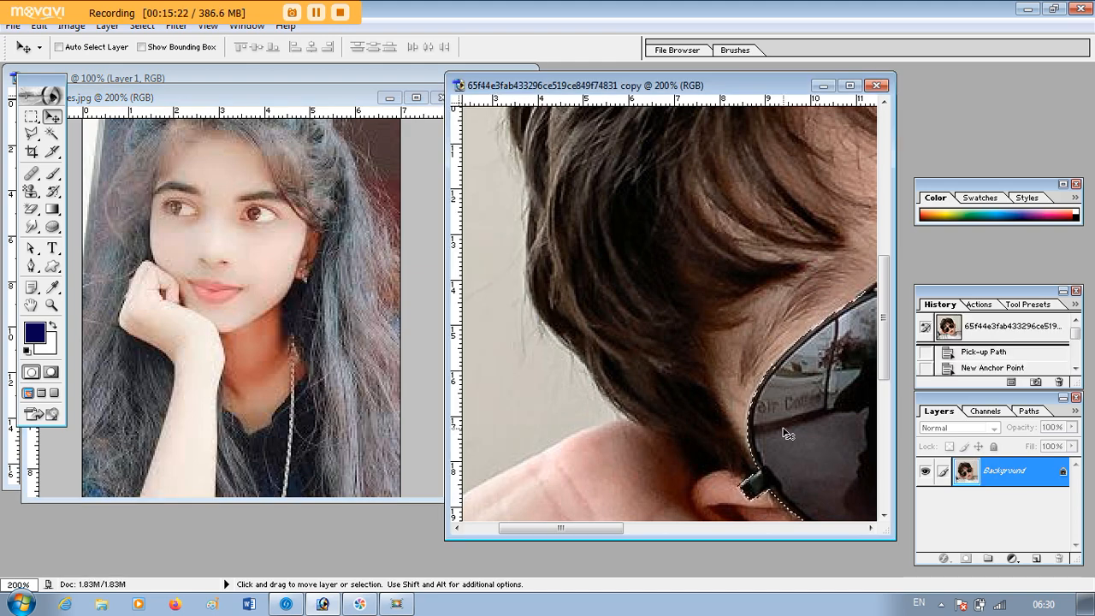
pyautogui.moveTo(787, 433); pyautogui.dragTo(368, 357)
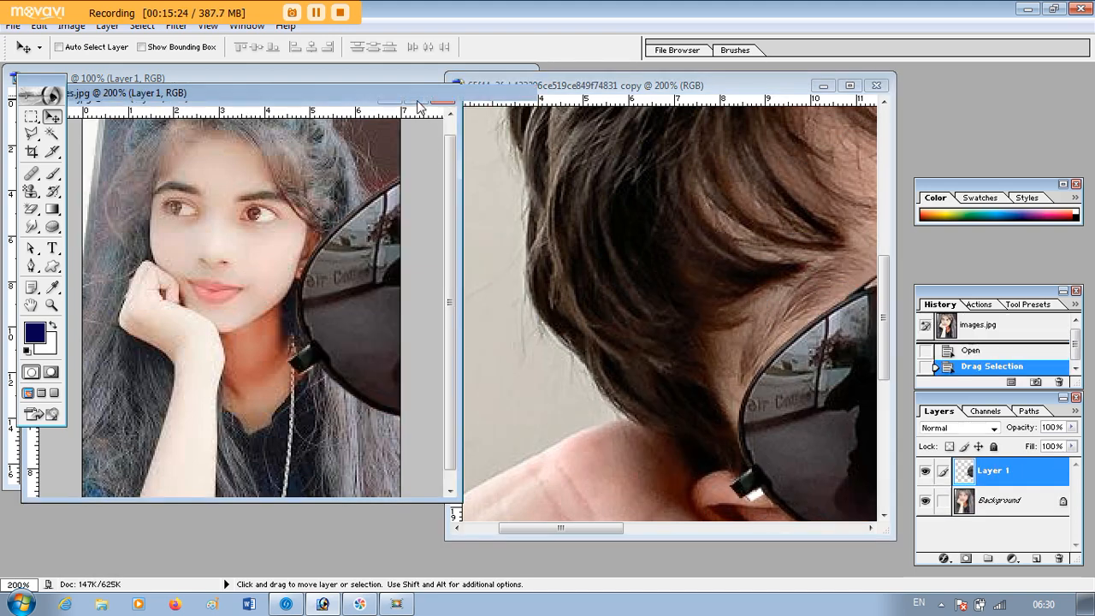
pyautogui.click(416, 97)
pyautogui.moveTo(673, 330); pyautogui.dragTo(311, 345)
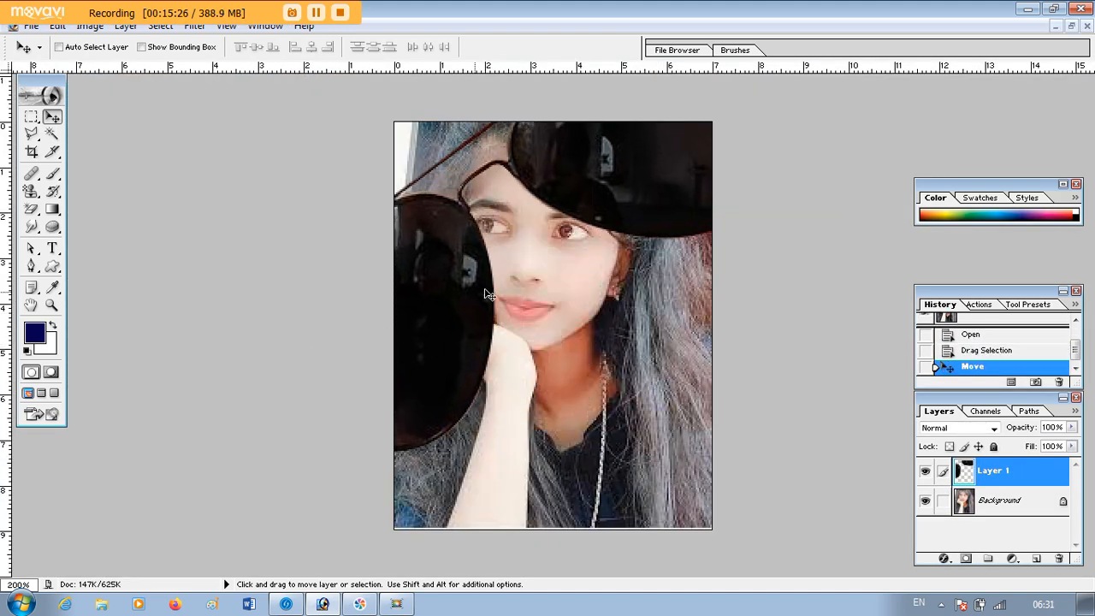
pyautogui.moveTo(564, 184); pyautogui.dragTo(528, 363)
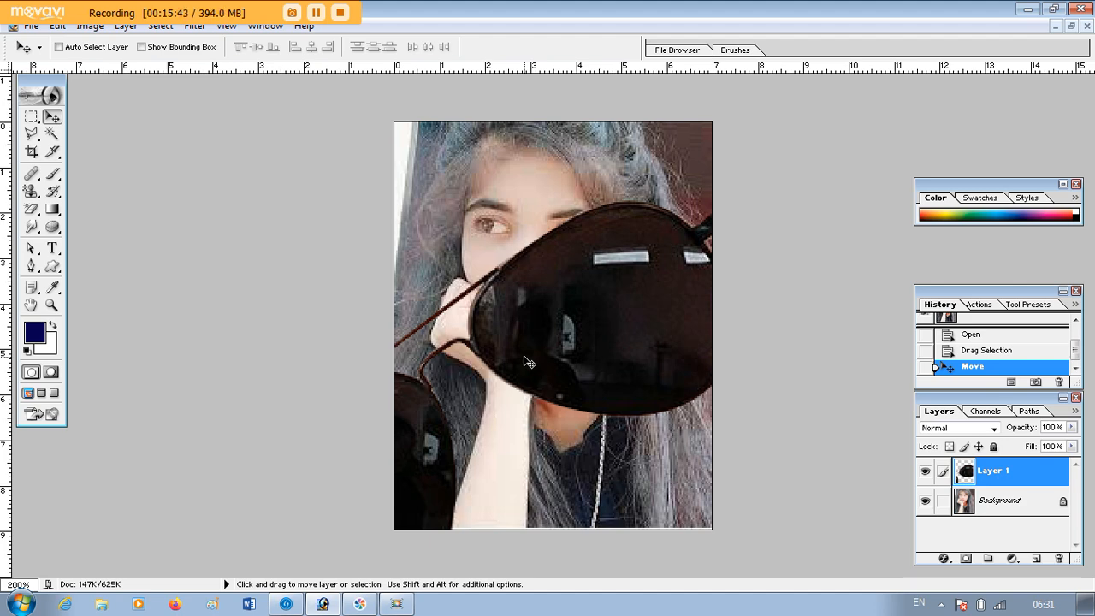
# Step: Free-transform the sunglasses layer, shrinking it to about 24% width and 25% height and positioning it over the woman's face
pyautogui.hotkey('ctrl', 't')
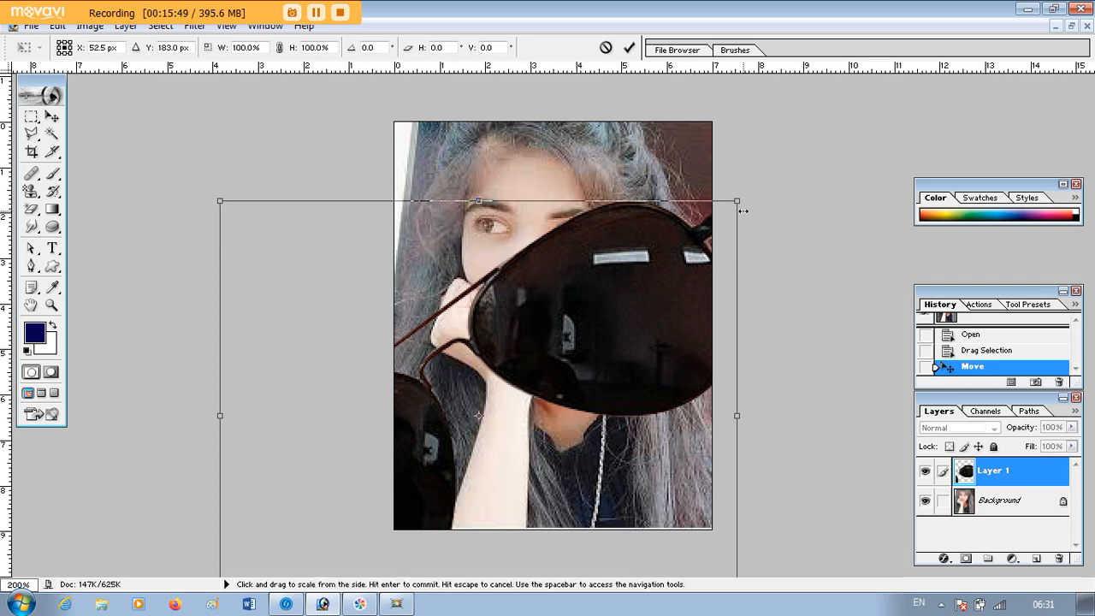
pyautogui.moveTo(737, 202); pyautogui.dragTo(421, 425)
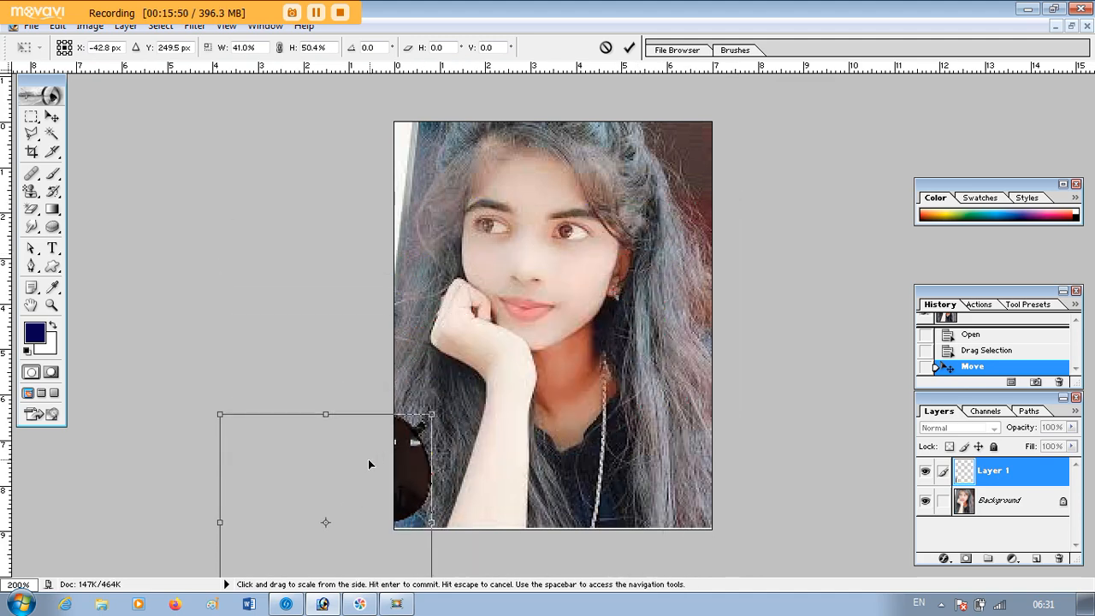
pyautogui.moveTo(371, 459); pyautogui.dragTo(595, 274)
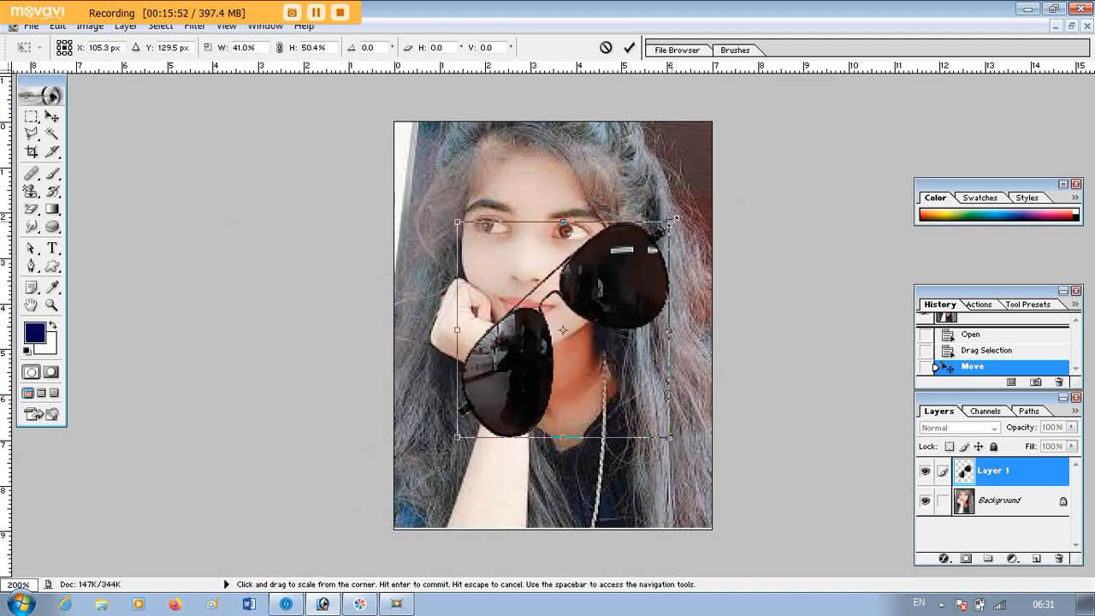
pyautogui.moveTo(670, 222); pyautogui.dragTo(599, 314)
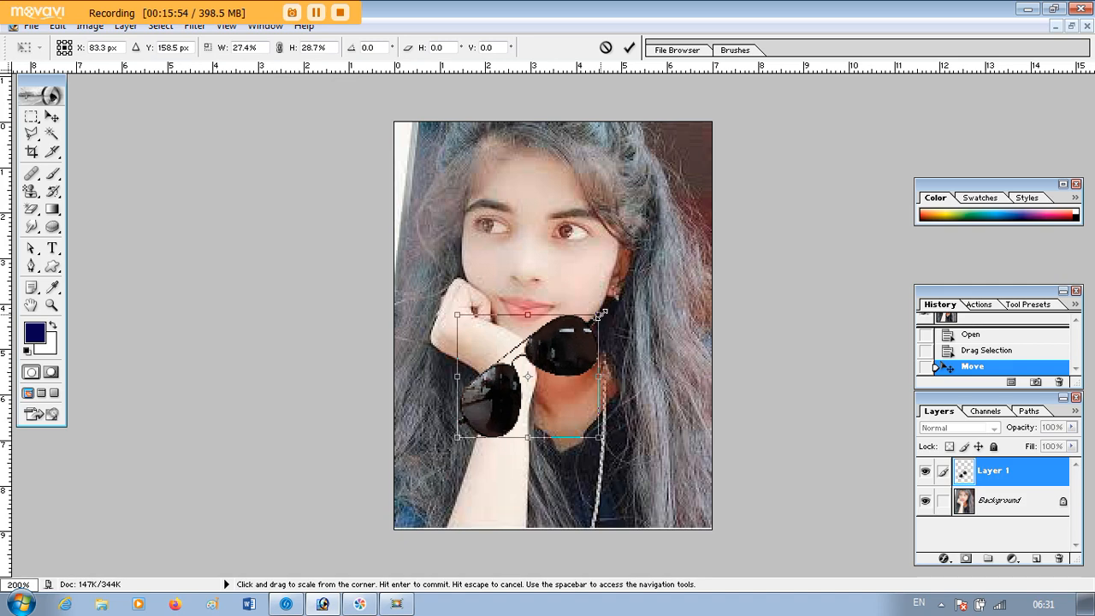
pyautogui.moveTo(559, 354); pyautogui.dragTo(560, 231)
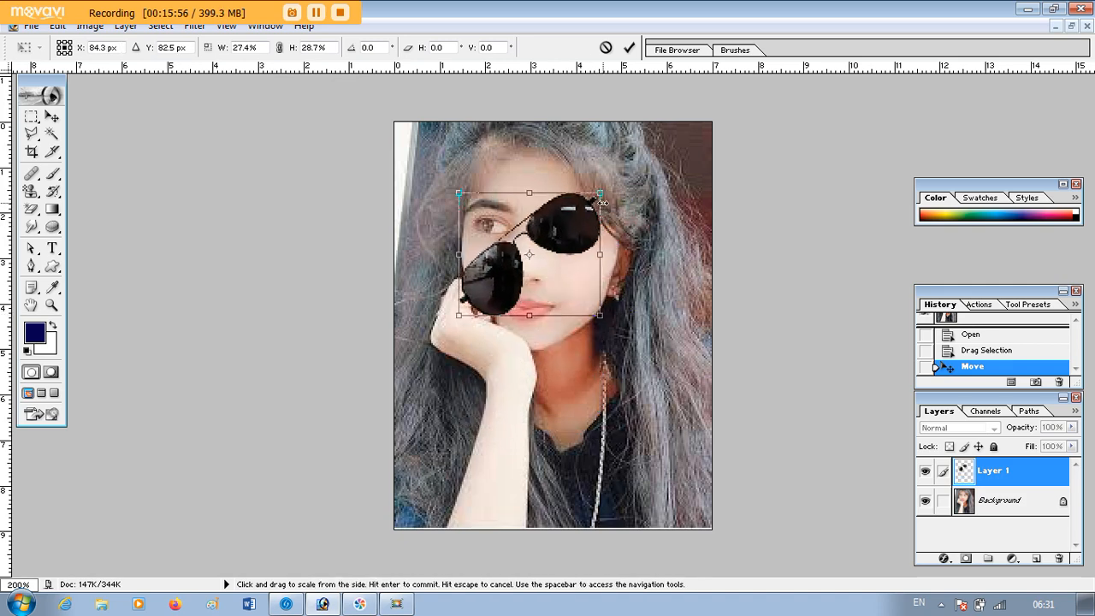
pyautogui.moveTo(601, 190); pyautogui.dragTo(584, 209)
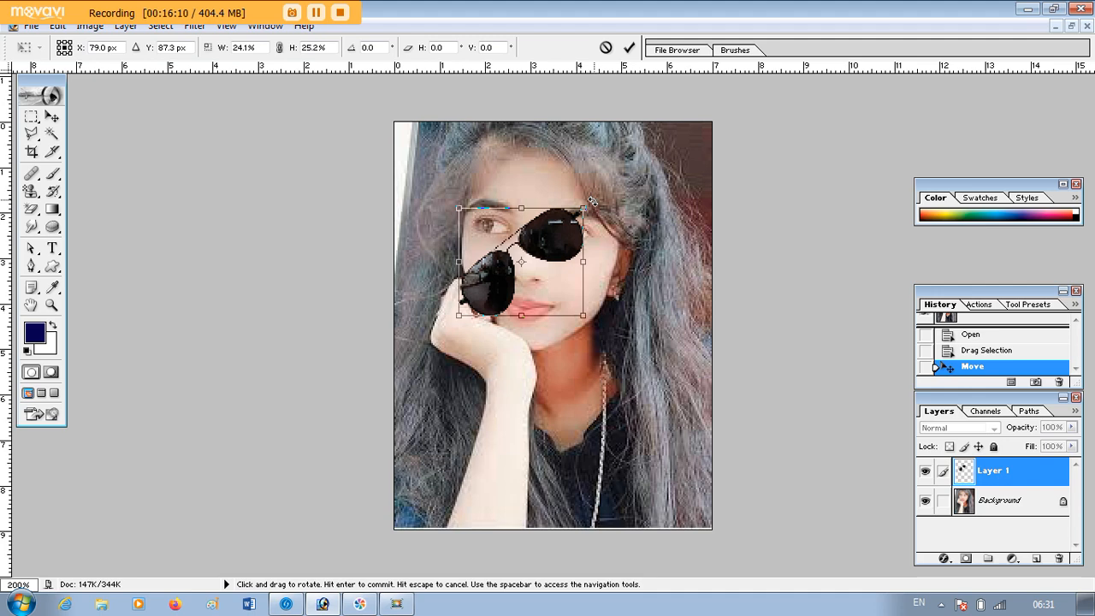
# Step: Rotate the sunglasses about 47° clockwise over her eyes and adjust their scale to about 21.6% width and 19.9% height
pyautogui.moveTo(591, 200); pyautogui.dragTo(623, 274)
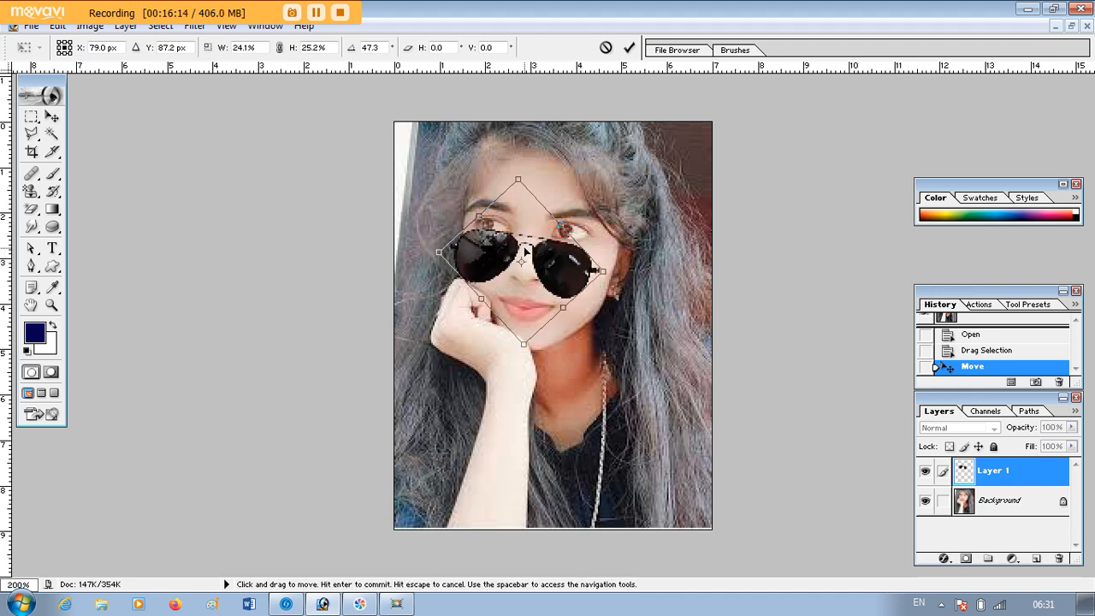
pyautogui.moveTo(527, 248); pyautogui.dragTo(530, 229)
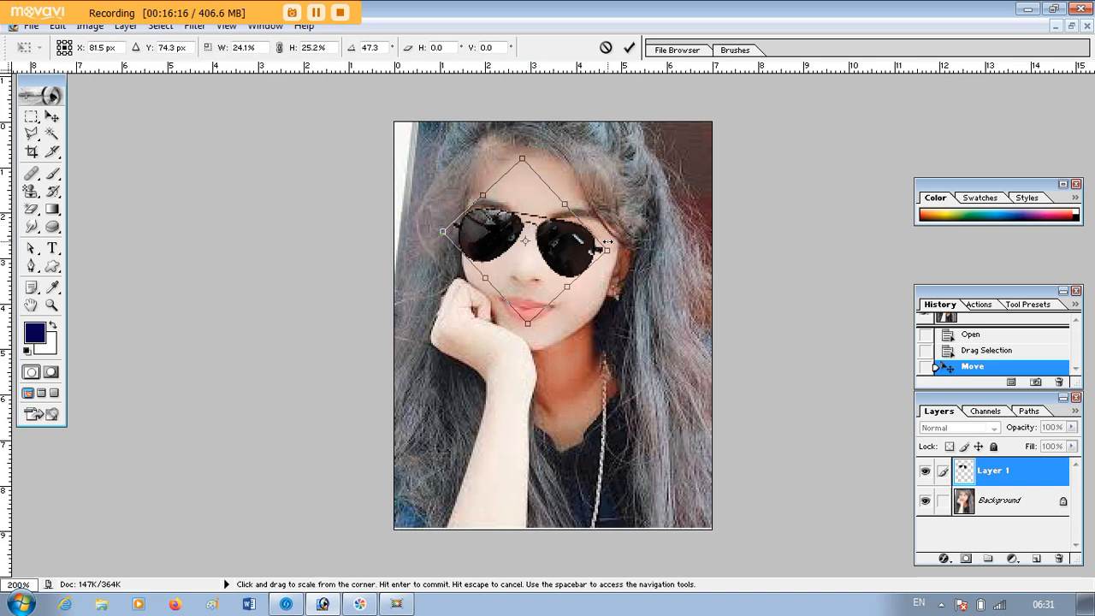
pyautogui.moveTo(608, 250); pyautogui.dragTo(619, 241)
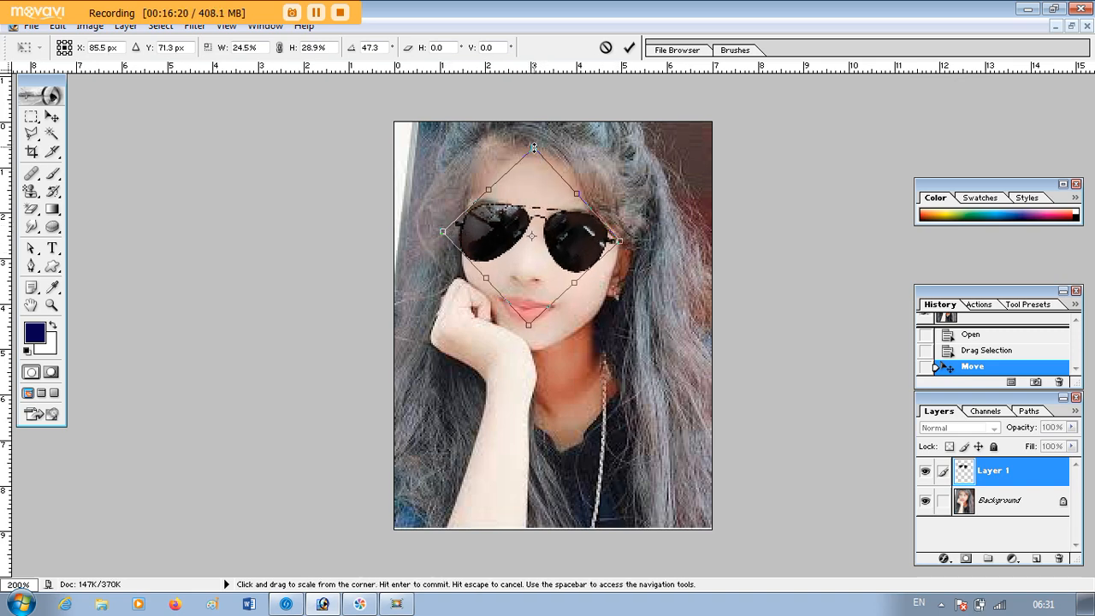
pyautogui.moveTo(533, 147); pyautogui.dragTo(533, 156)
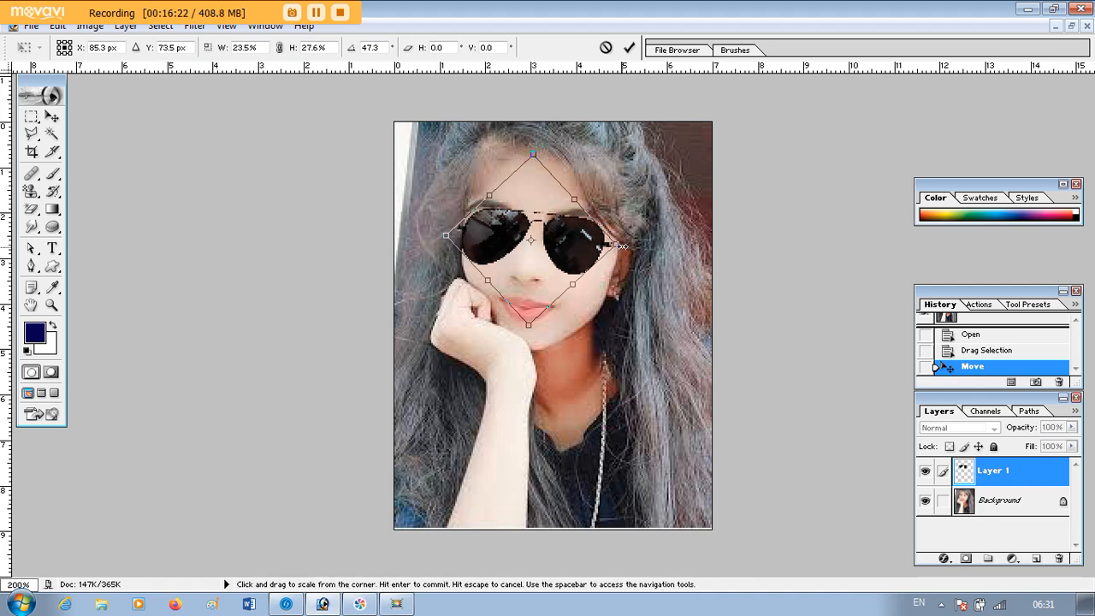
pyautogui.moveTo(620, 243); pyautogui.dragTo(590, 239)
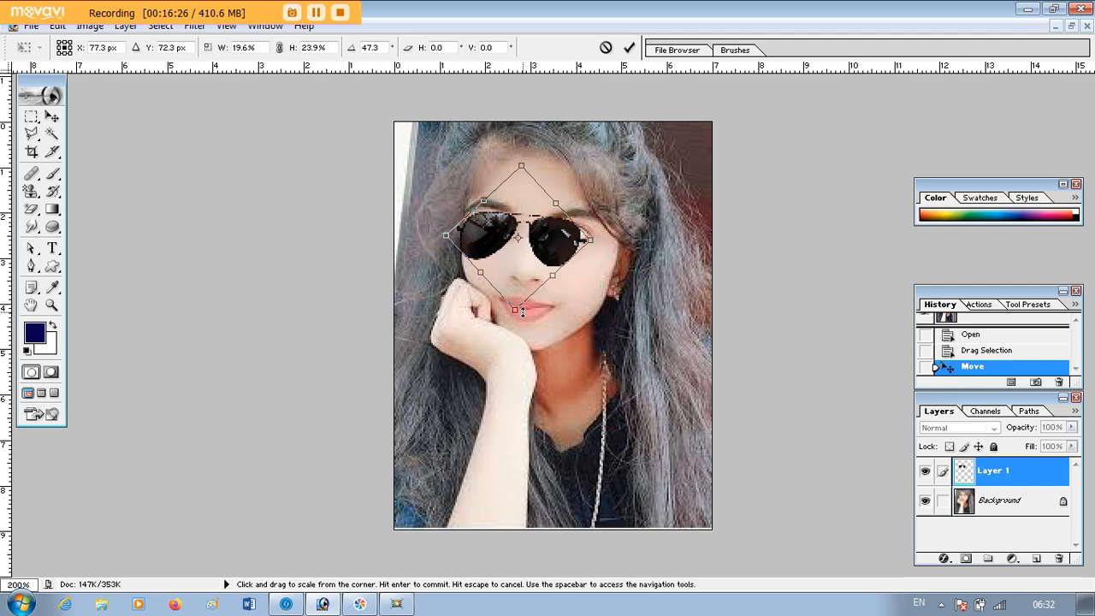
pyautogui.moveTo(517, 310); pyautogui.dragTo(539, 307)
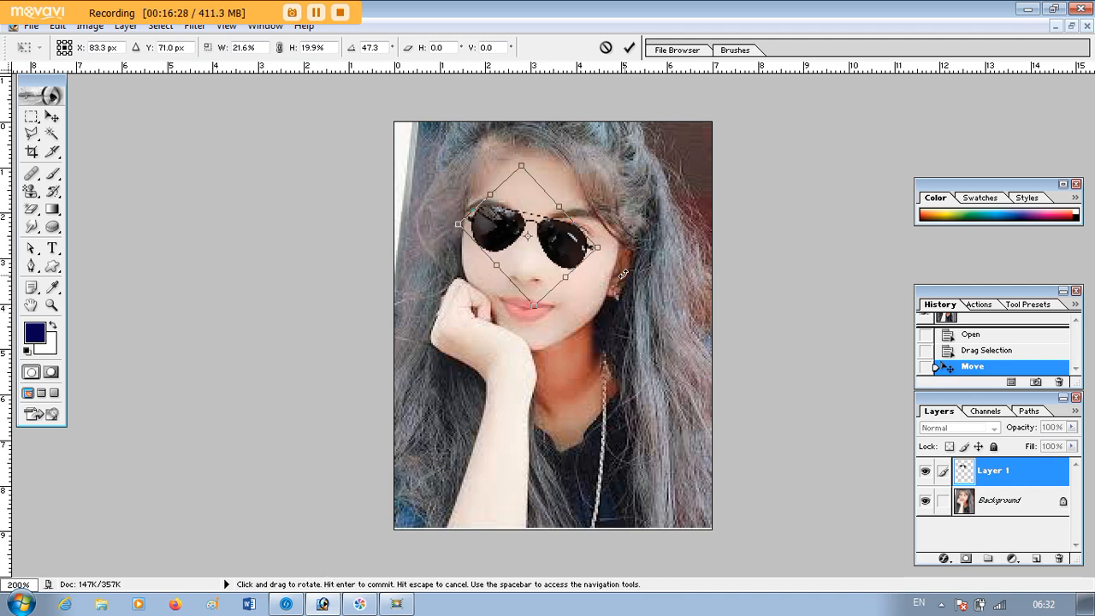
# Step: Fit the sunglasses to her eyes at about 37.8° rotation, 25% width and 22.2% height, and apply the transformation
pyautogui.moveTo(623, 275); pyautogui.dragTo(627, 259)
pyautogui.moveTo(503, 250); pyautogui.dragTo(496, 240)
pyautogui.moveTo(587, 231); pyautogui.dragTo(611, 233)
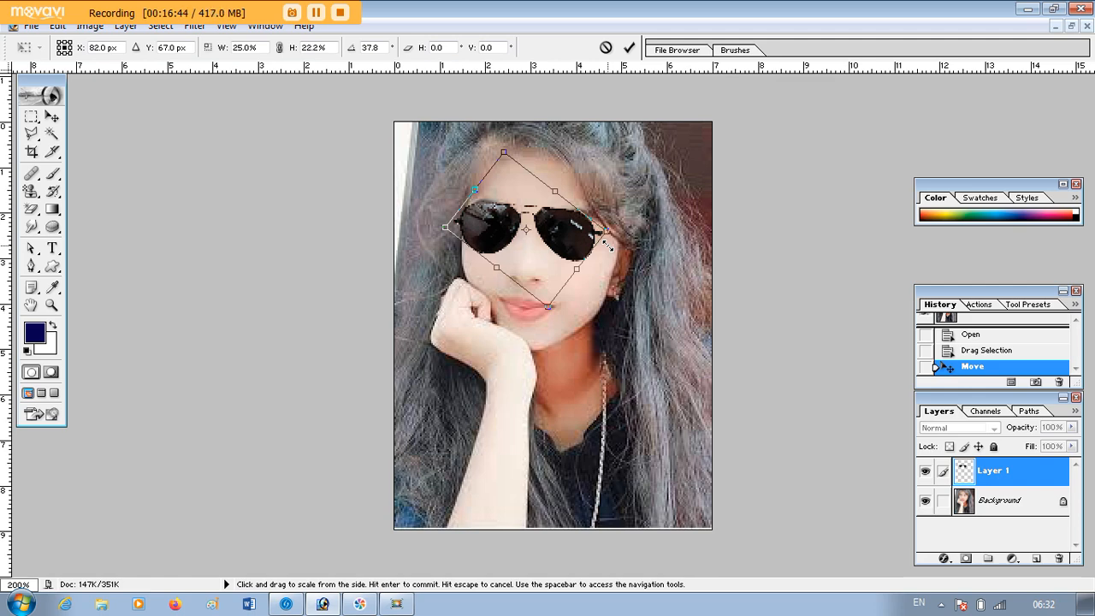
pyautogui.press('Return')
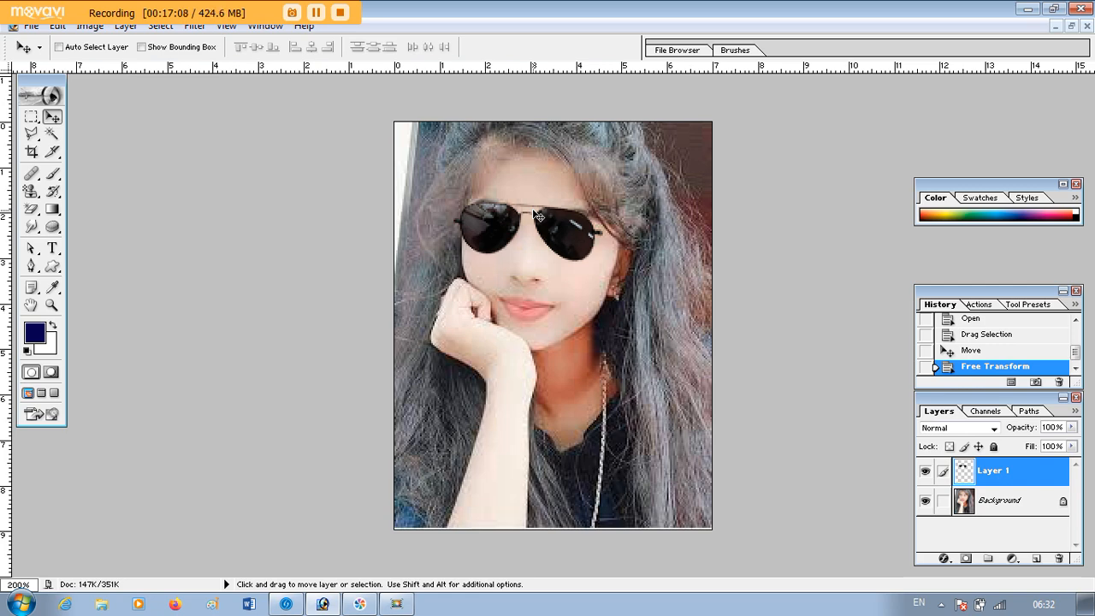
pyautogui.click(318, 14)
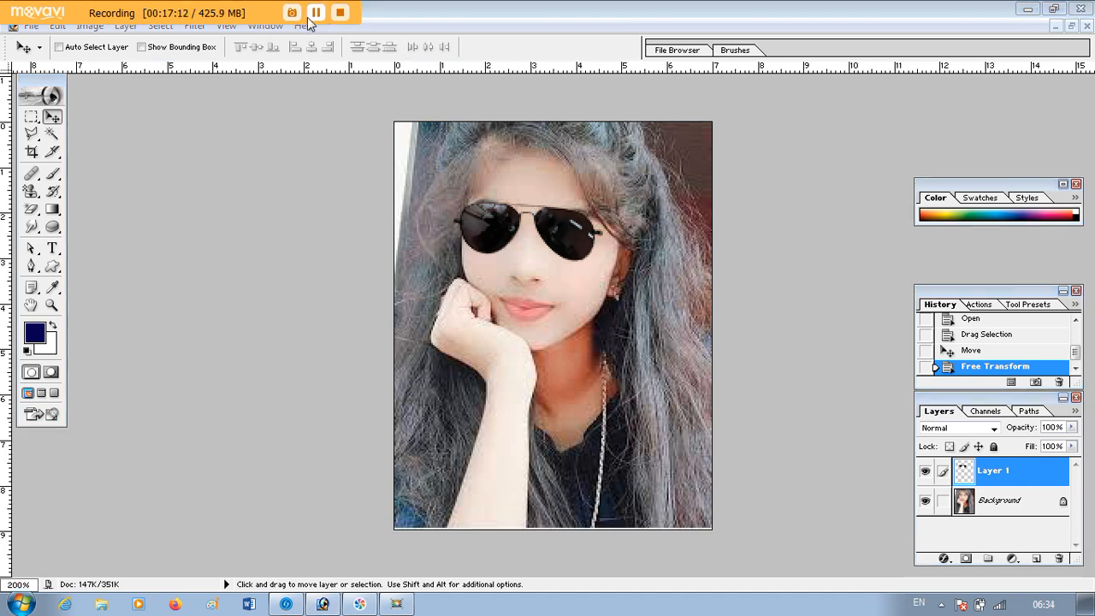